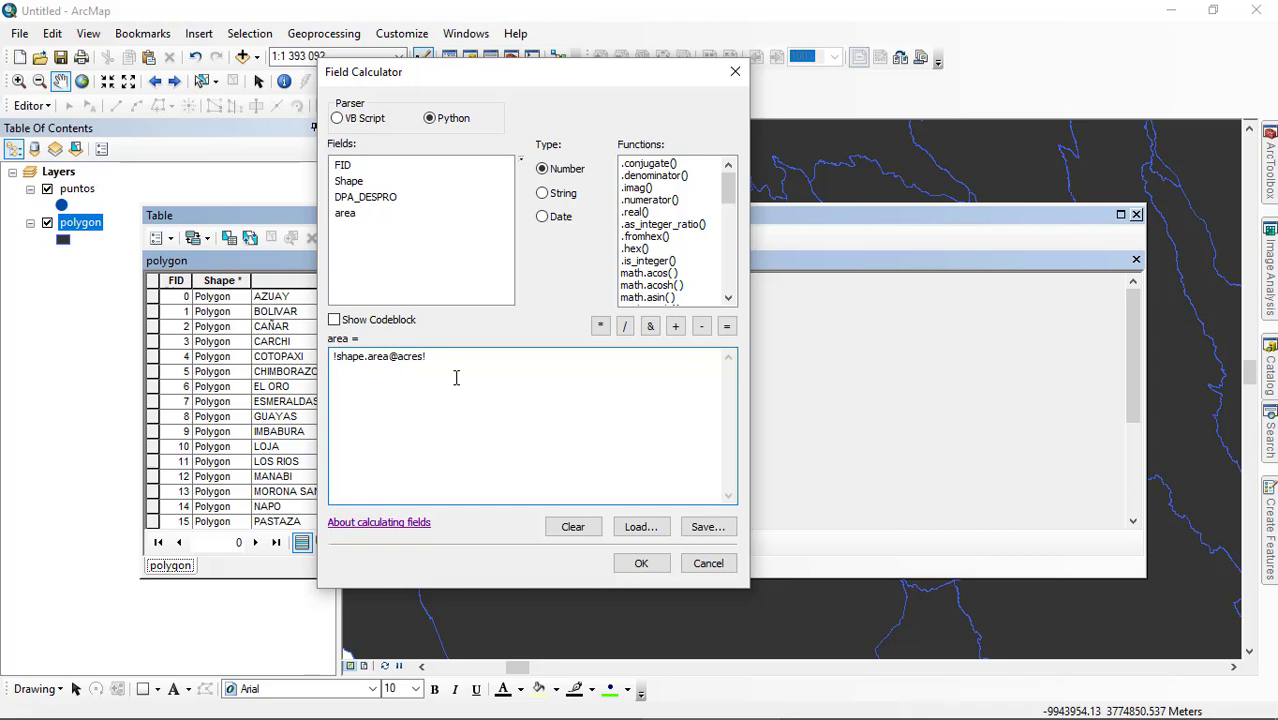
Calculate the polygon layer's area field in acres with the Python expression !shape.area@acres!
drag(532, 76, 948, 18)
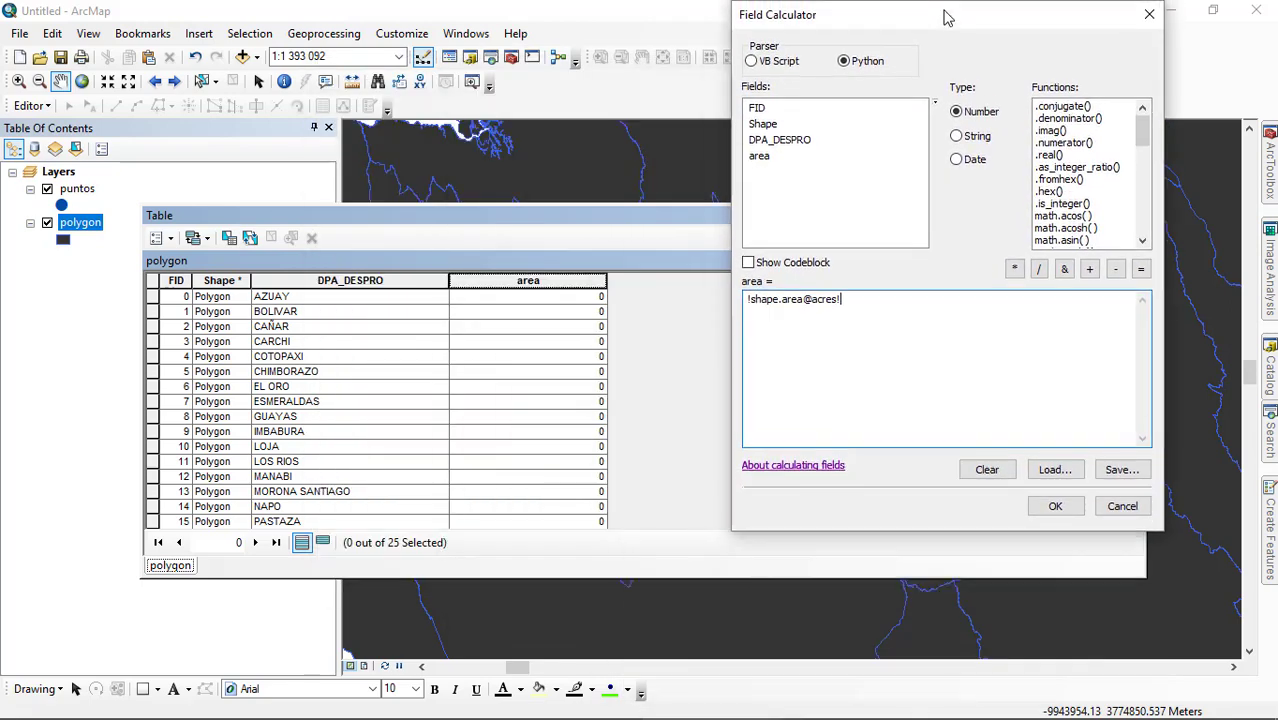
click(1055, 506)
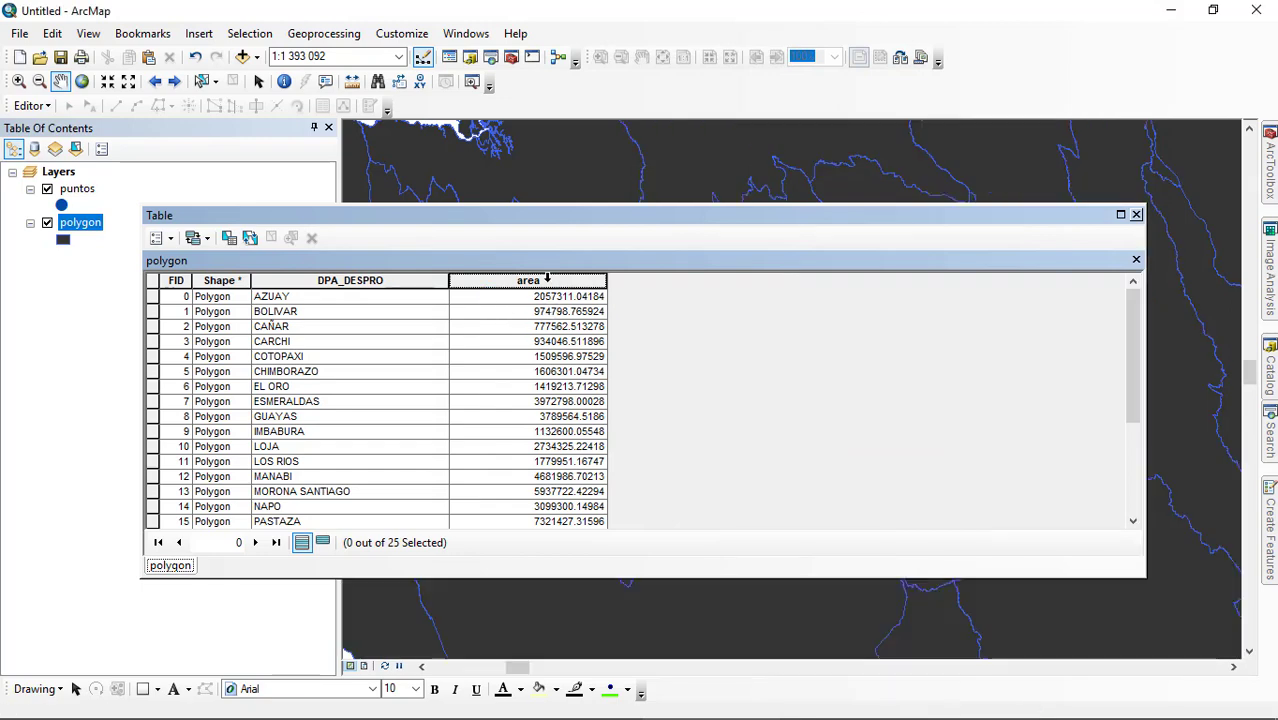
Recalculate the area field in hectares with the Python expression !shape.area@hectares!
right_click(546, 280)
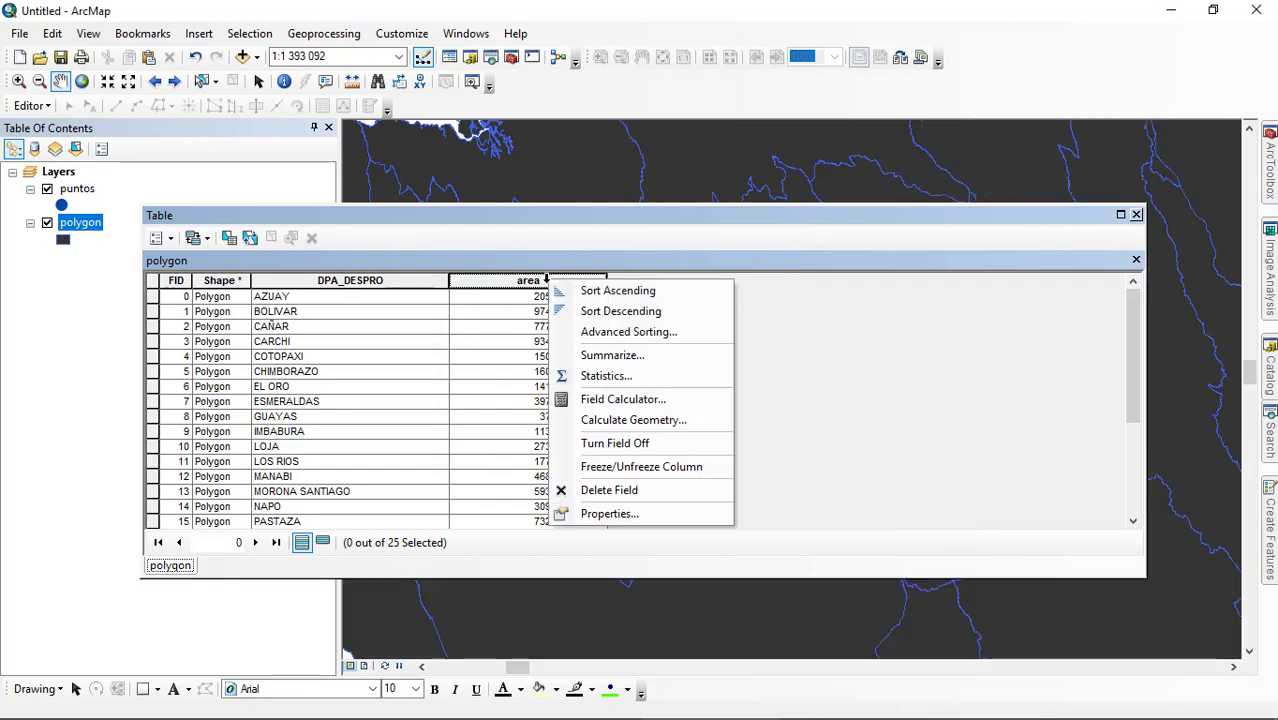
click(624, 402)
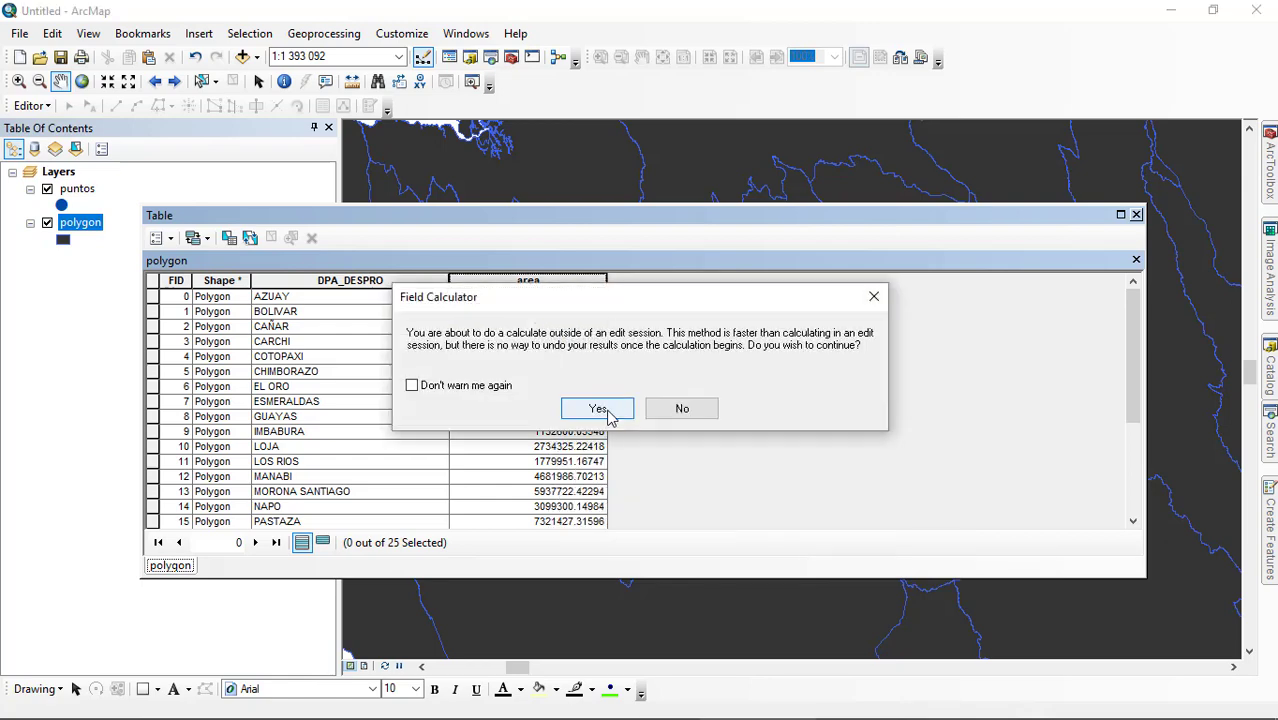
click(608, 411)
drag(505, 391, 528, 392)
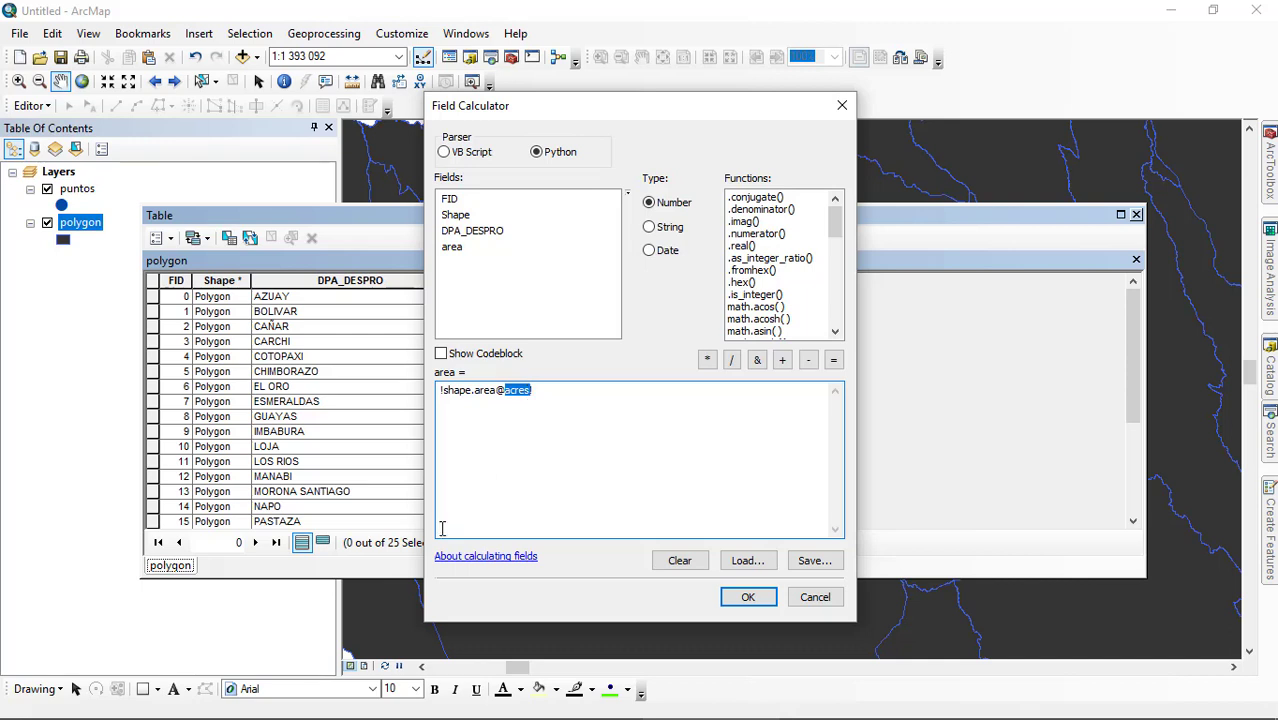
text(hect)
click(757, 597)
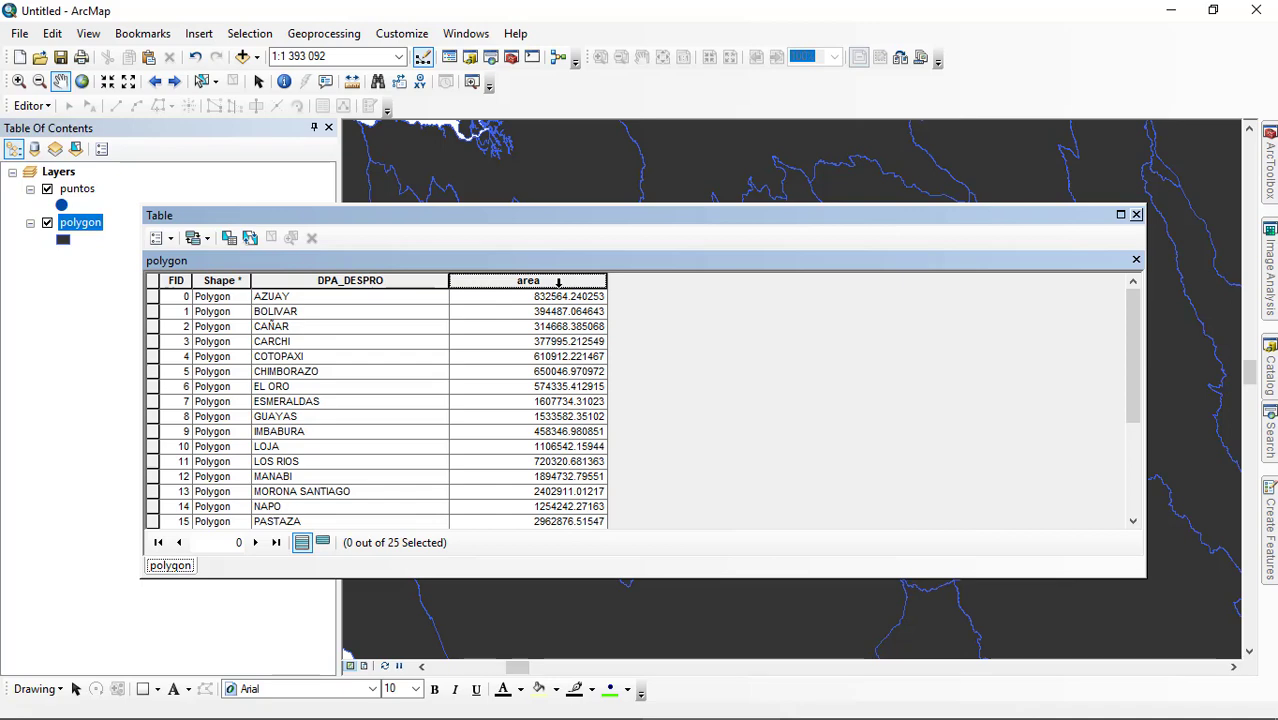
Recalculate the area field without a unit conversion, using the Python expression !shape.area!, and close the polygon table
right_click(558, 283)
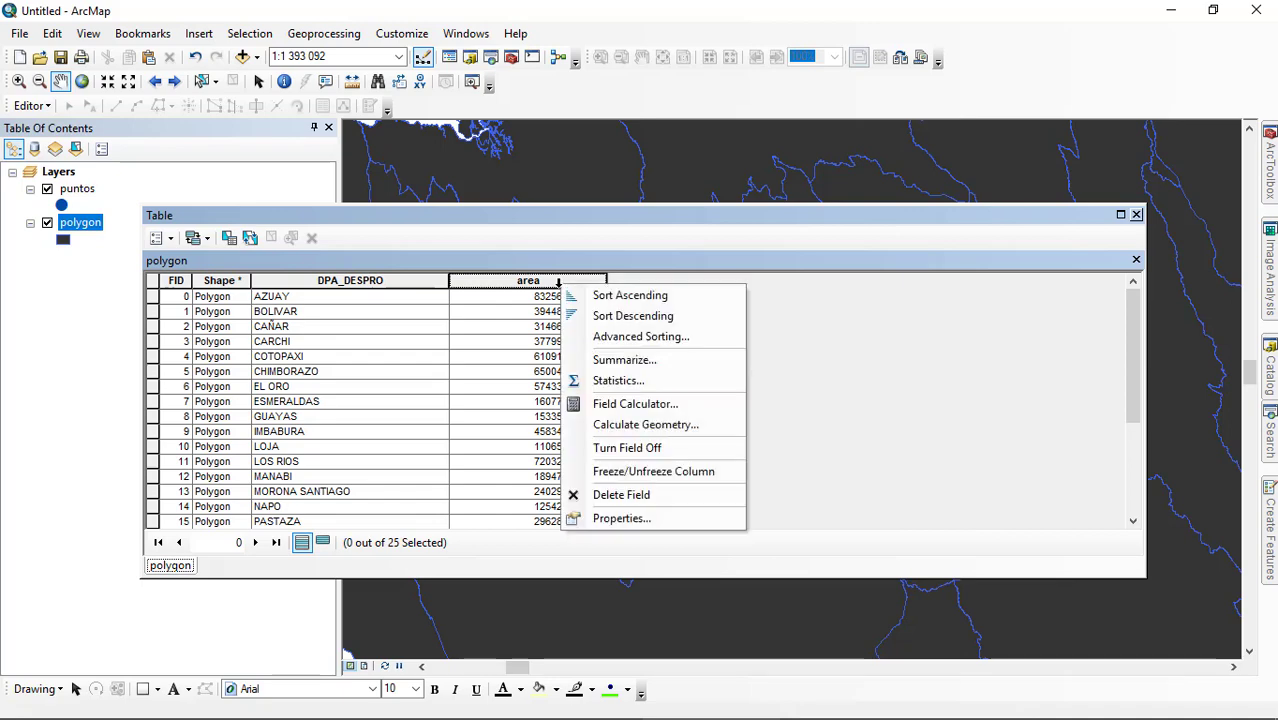
click(665, 404)
click(602, 408)
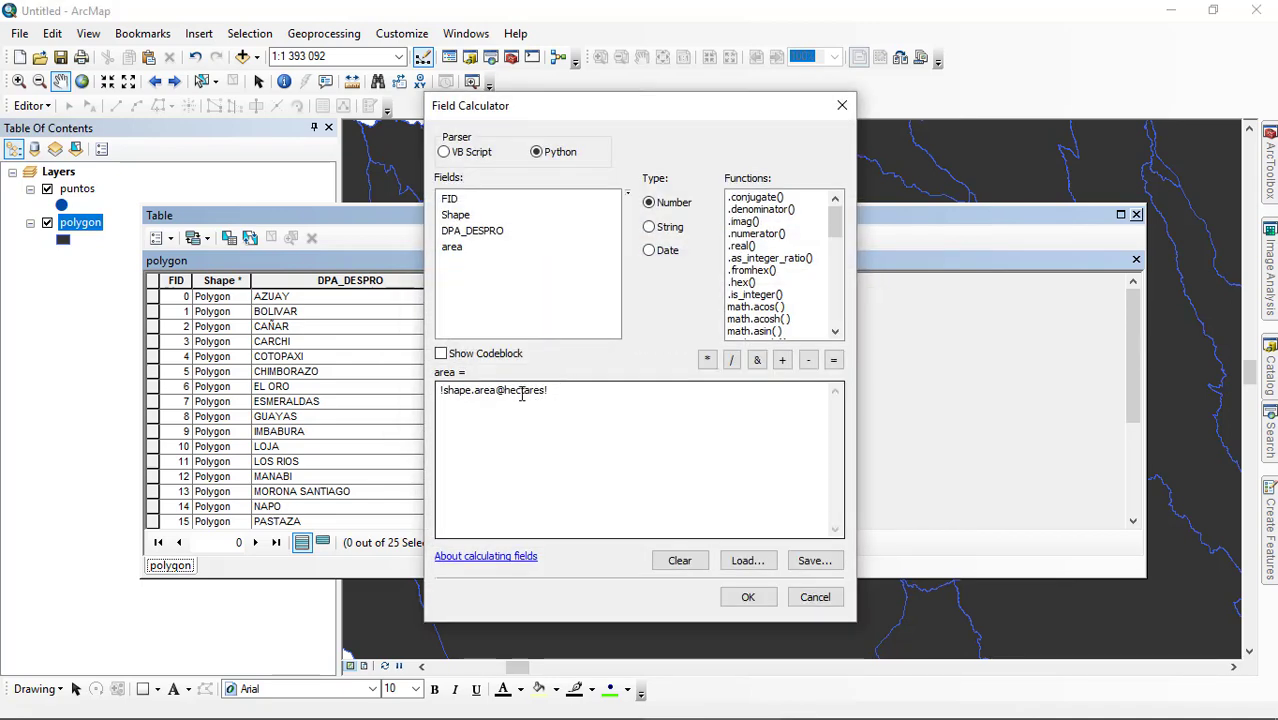
drag(497, 391, 539, 391)
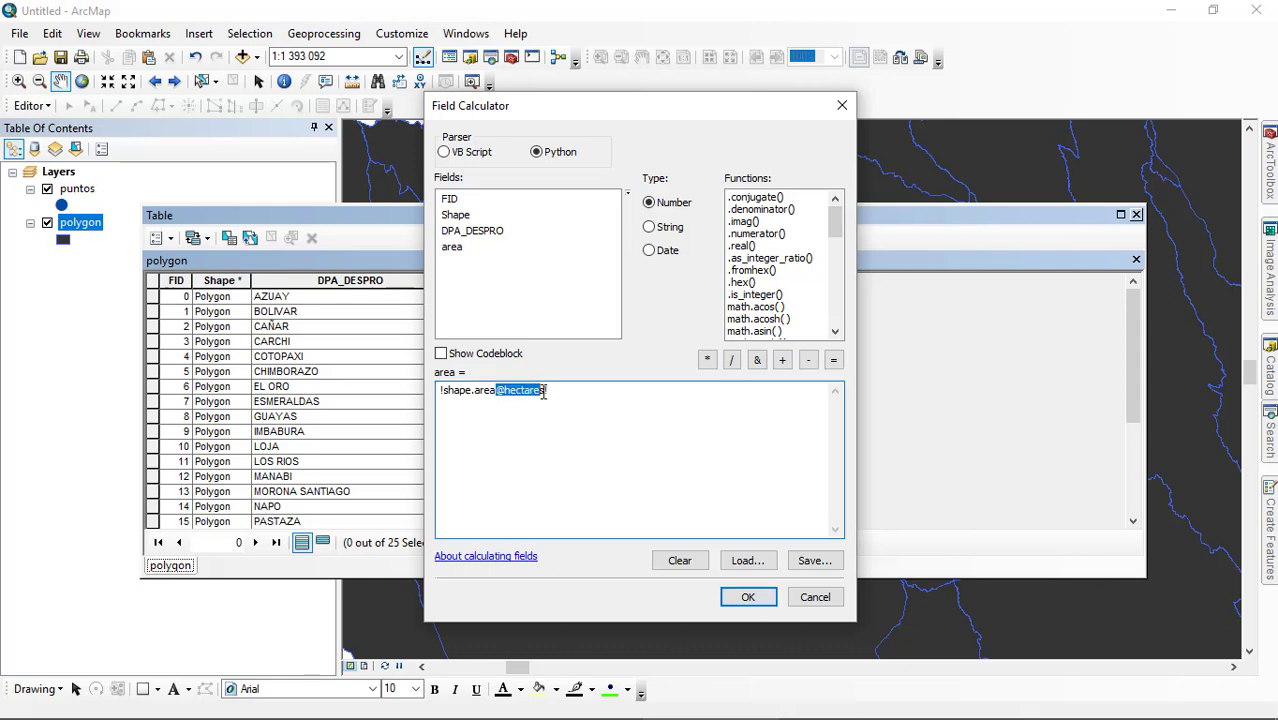
text(!)
click(748, 597)
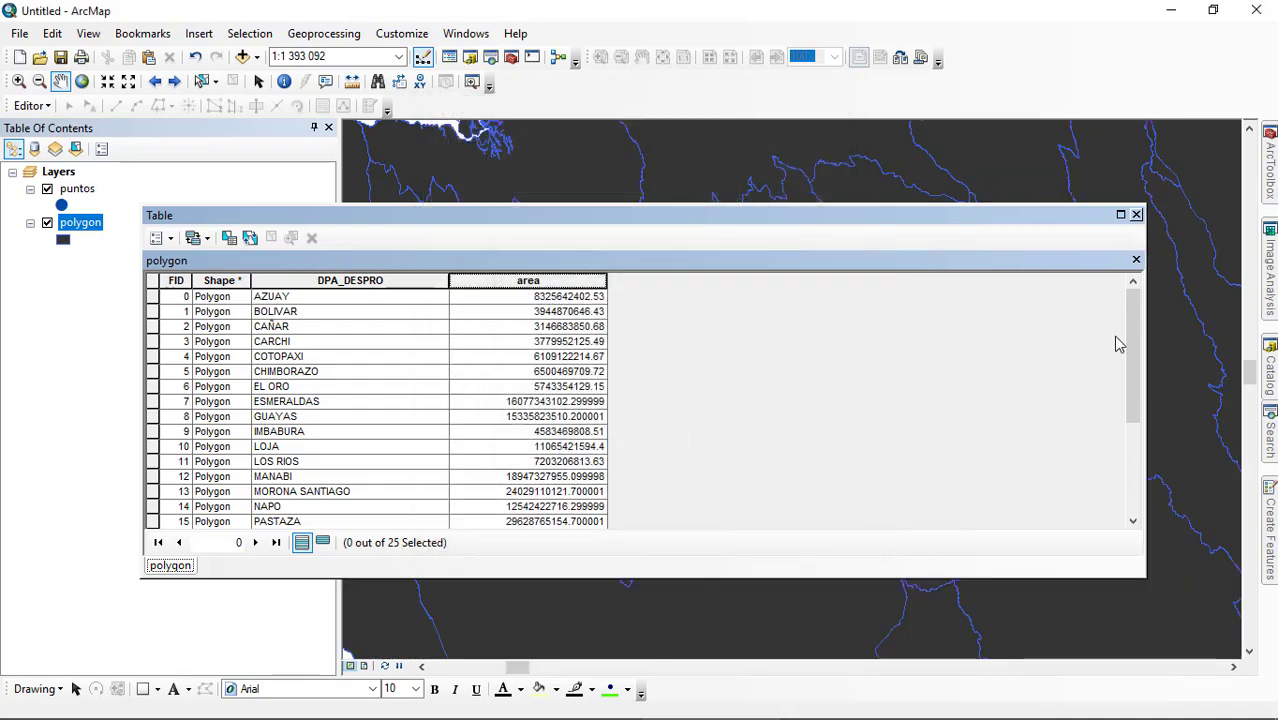
click(1136, 214)
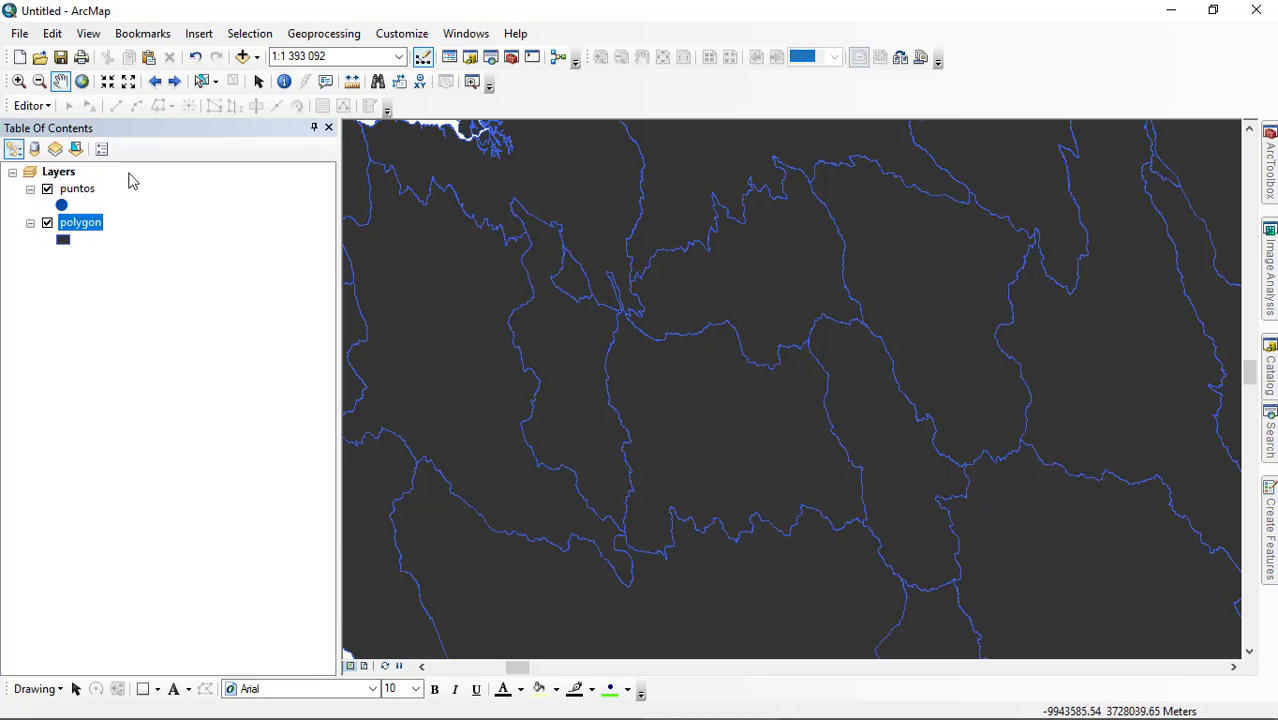
Go to the next map extent and open the attribute table of the puntos layer
click(174, 81)
click(83, 198)
right_click(83, 198)
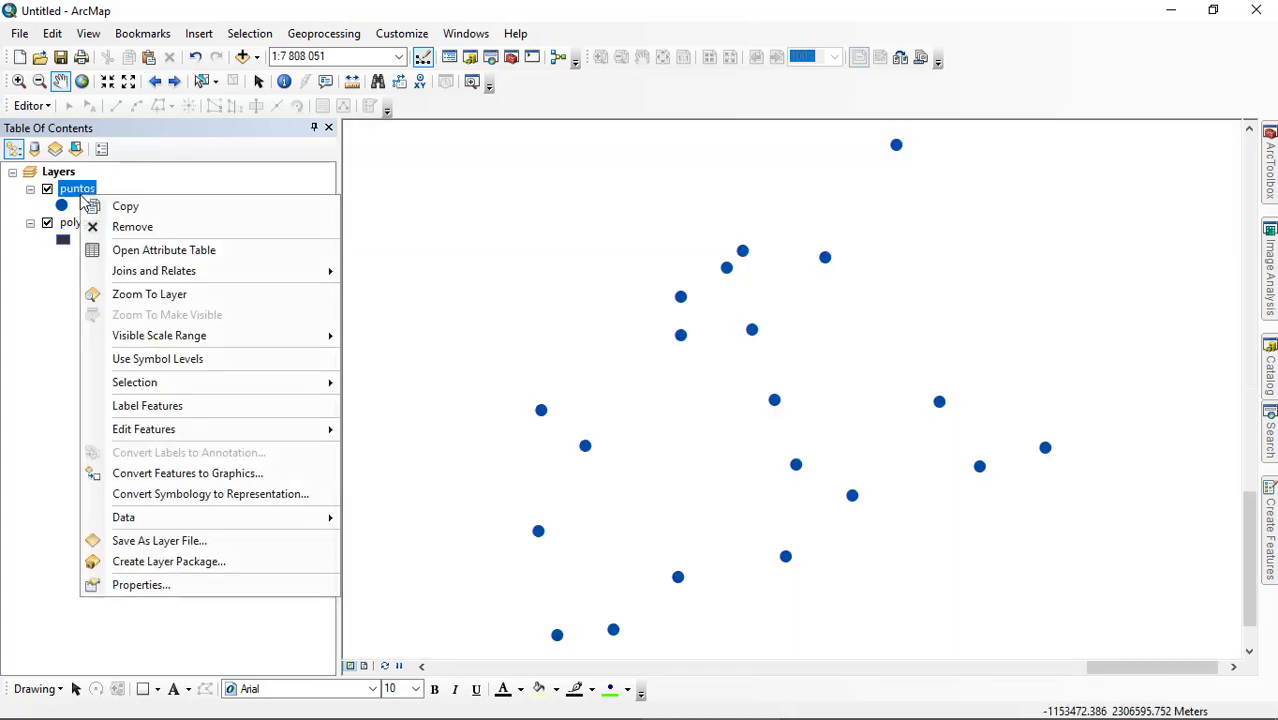
click(181, 258)
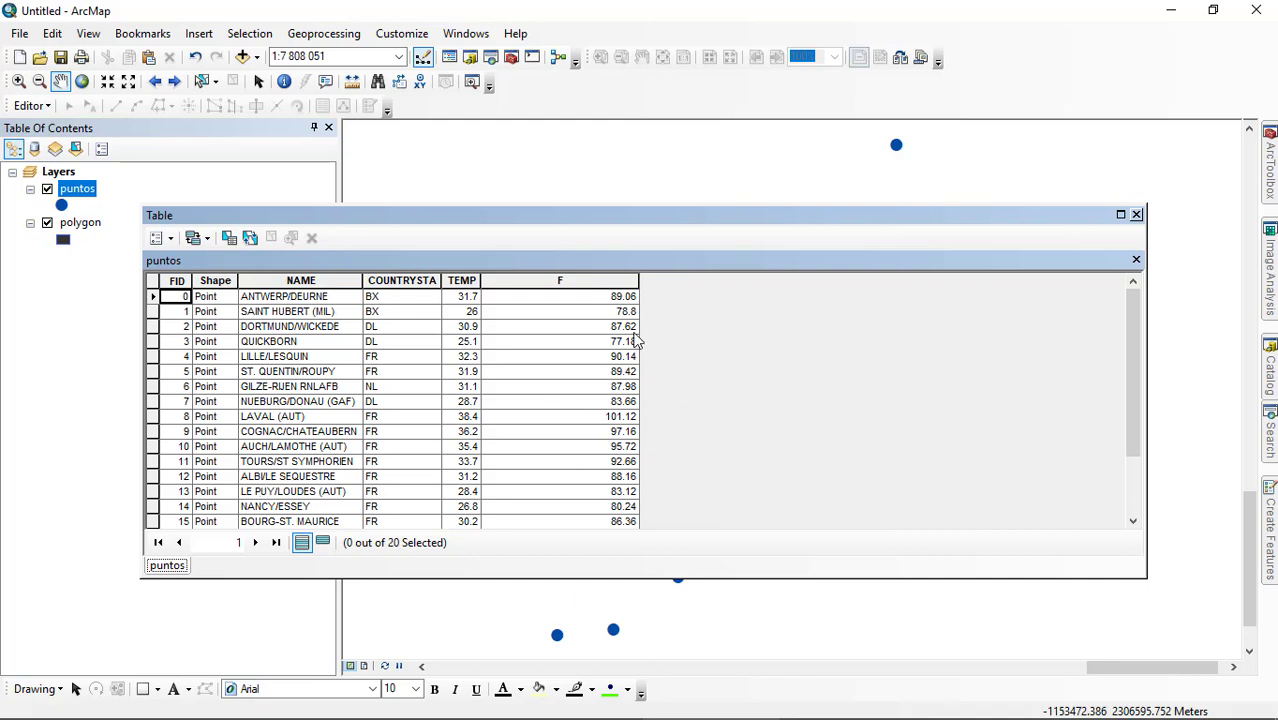
Add a new field named Orden with the Double type to the puntos attribute table
click(169, 240)
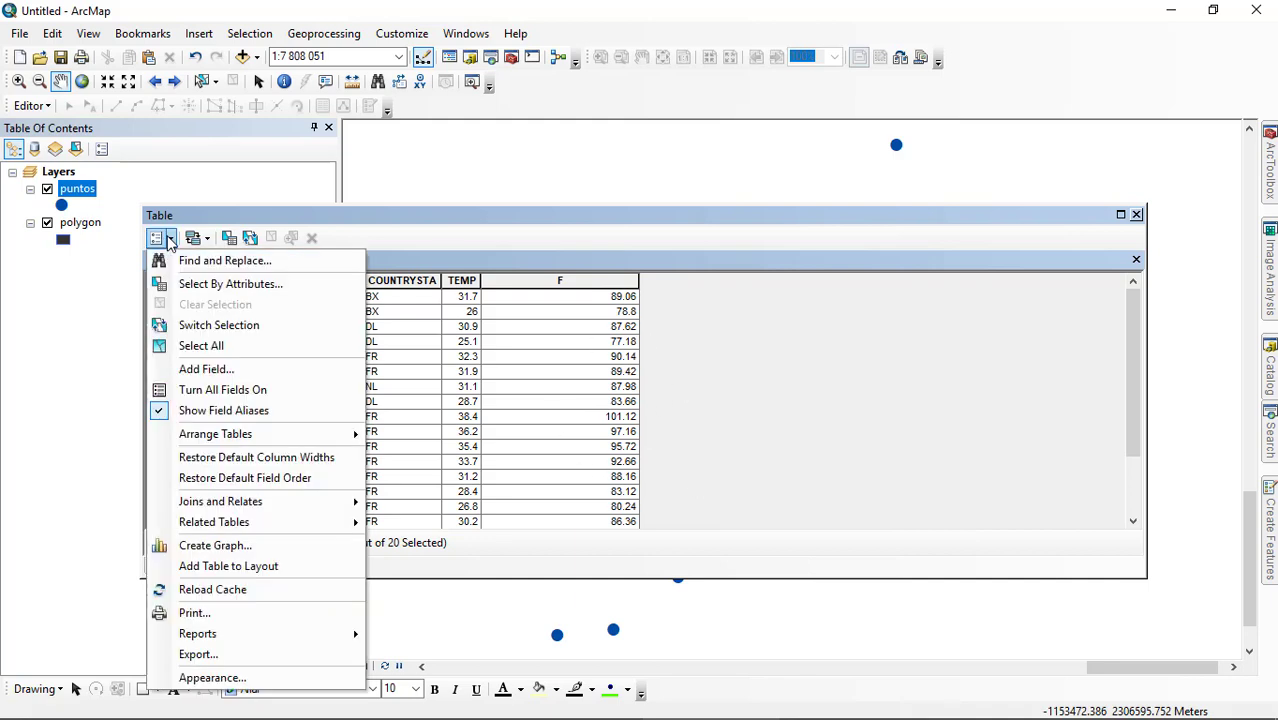
click(218, 371)
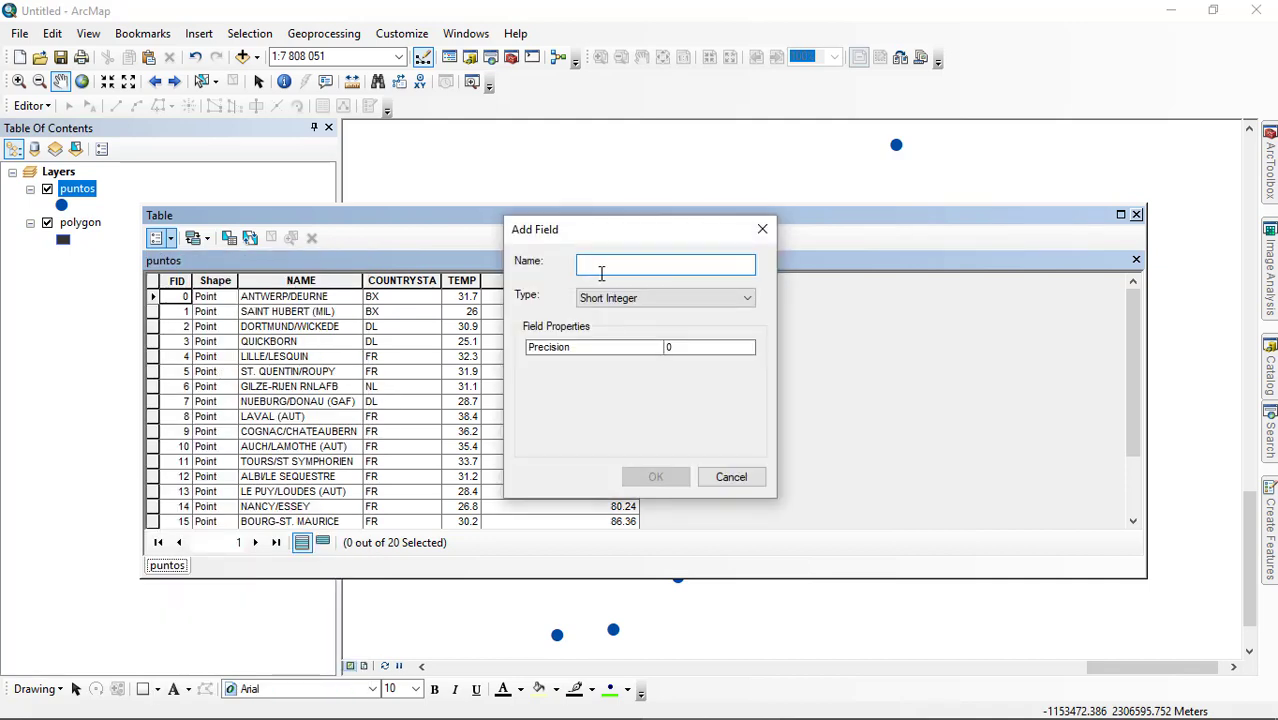
text(orden)
click(600, 299)
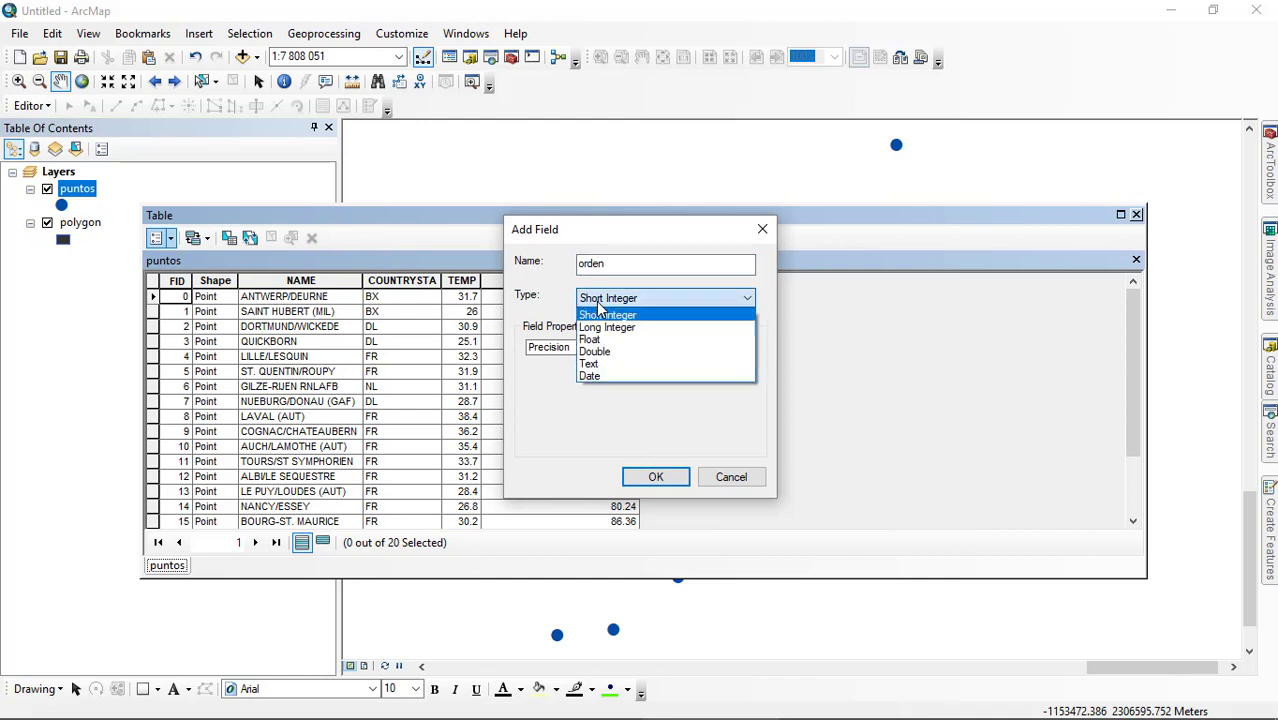
click(607, 352)
key(shift+Tab)
text(Orden)
click(657, 477)
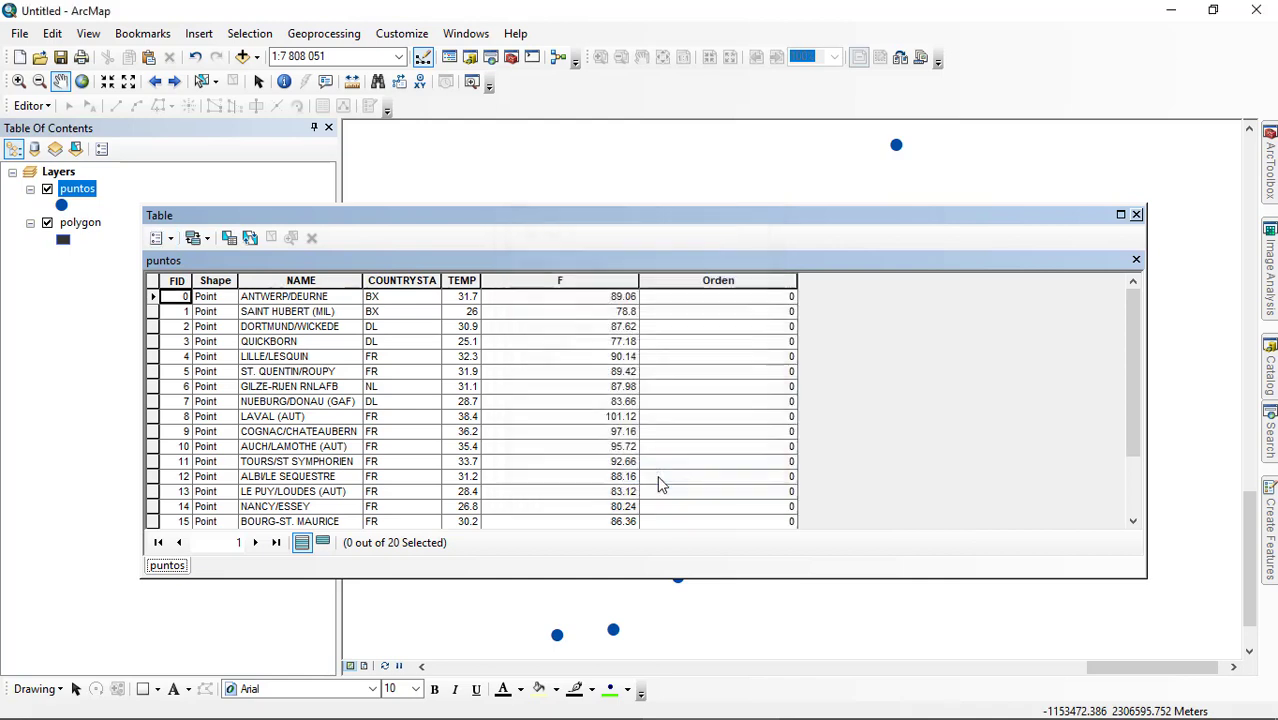
Open the Field Calculator for the Orden field, accepting calculation outside an edit session
right_click(723, 282)
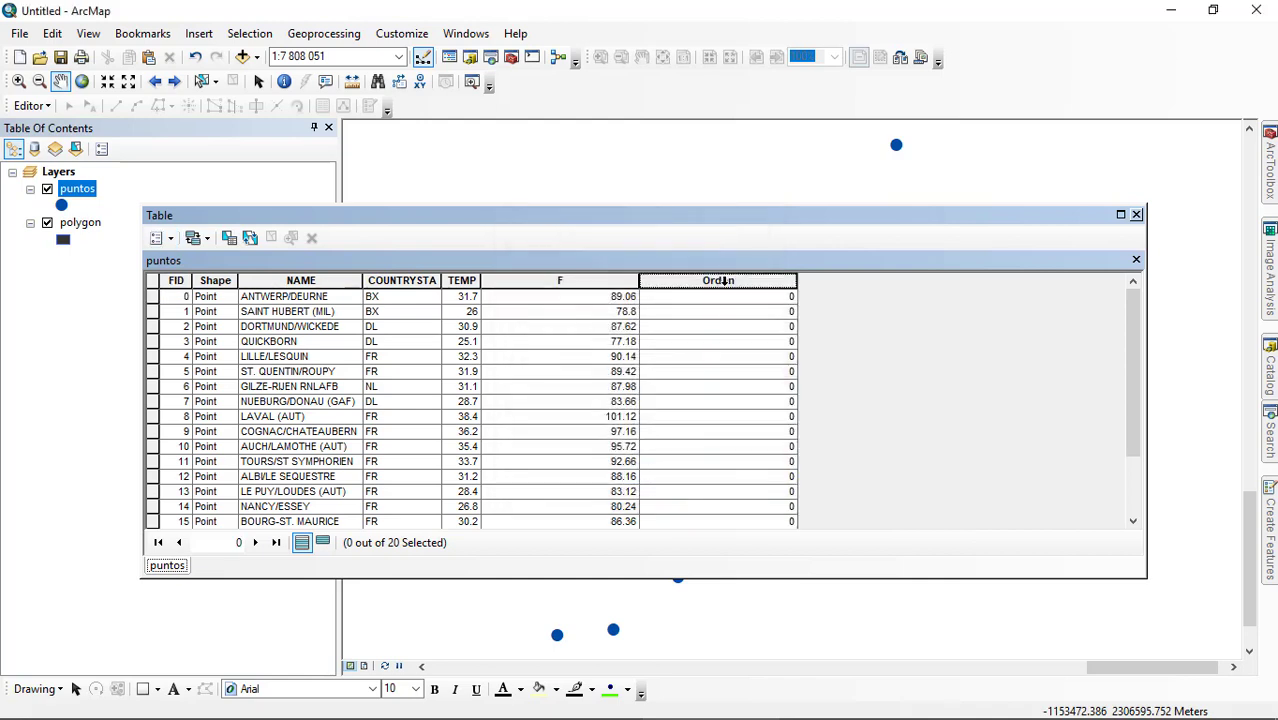
click(818, 404)
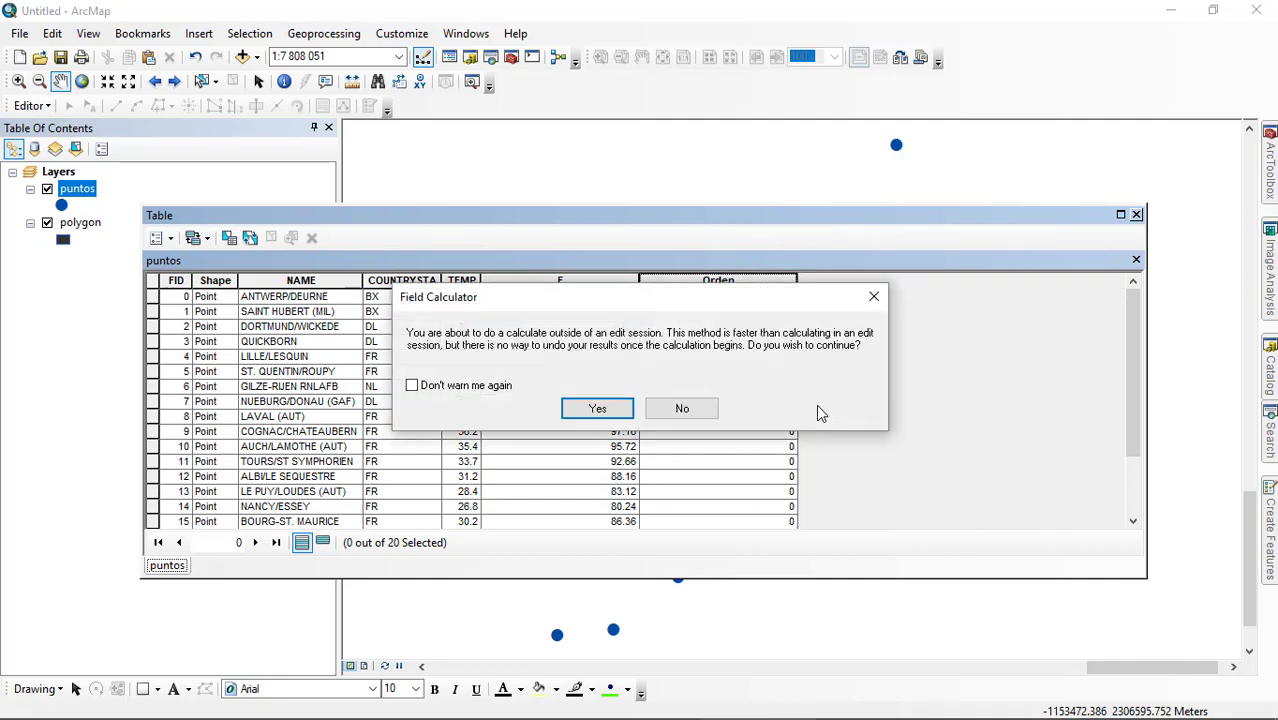
click(608, 411)
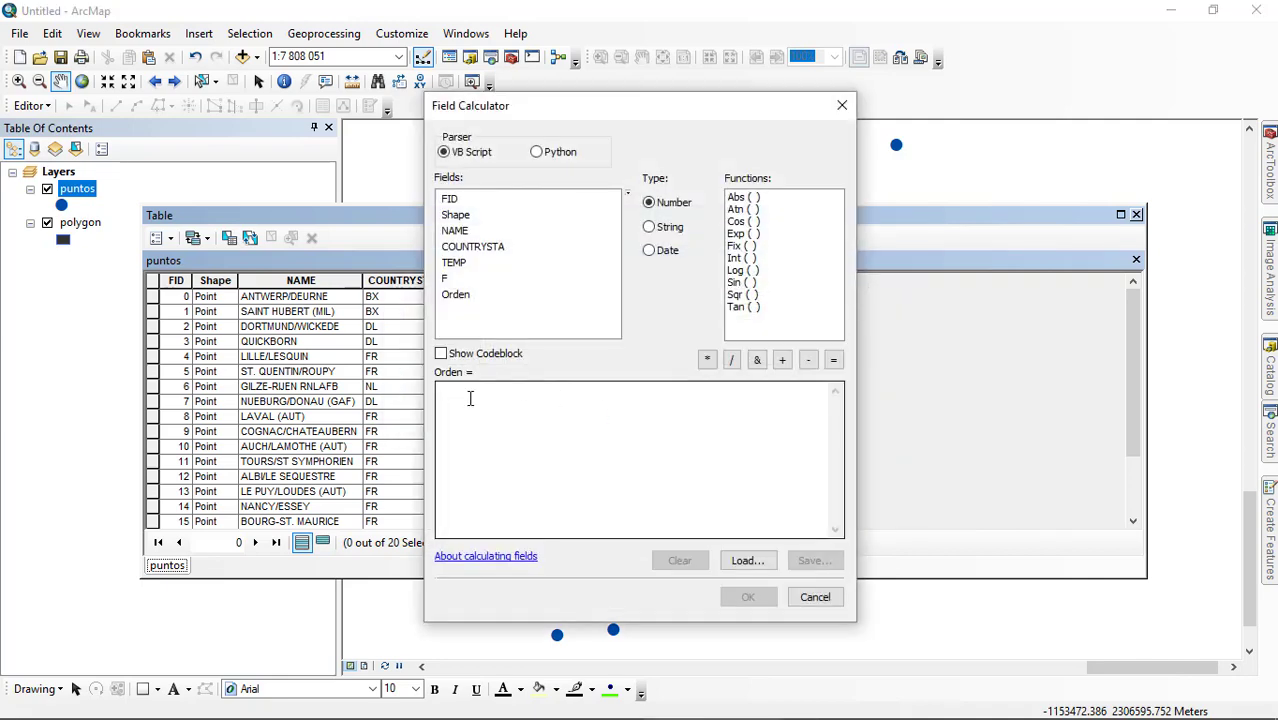
Copy the autoIncrement code block from the "Accumulative and sequential calculations" example in the help on calculating fields
click(481, 557)
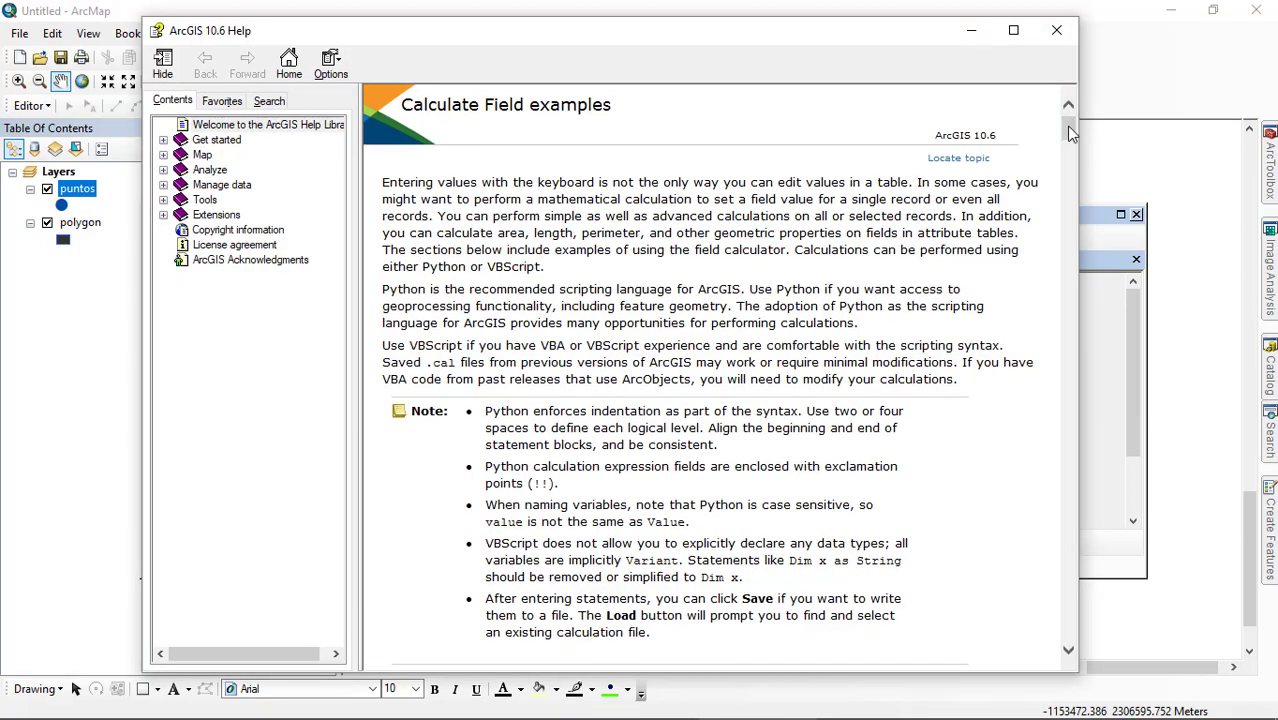
drag(1069, 133, 1069, 580)
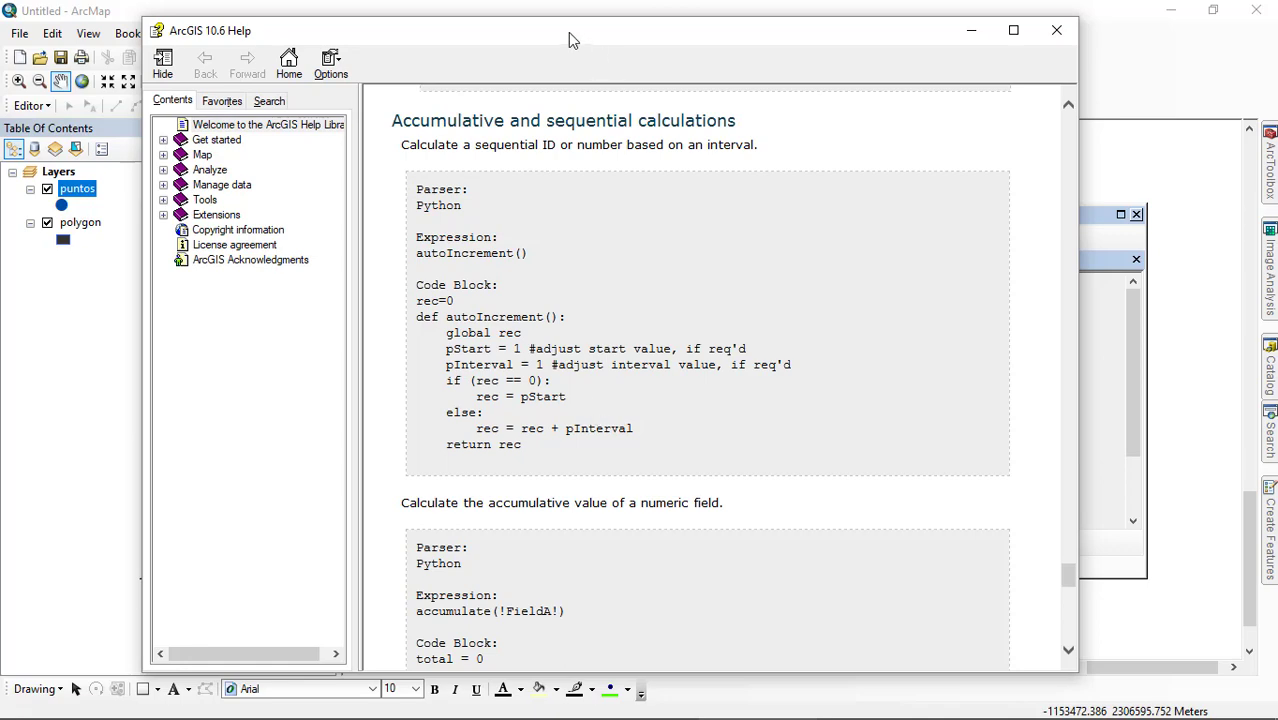
drag(568, 32, 1046, 46)
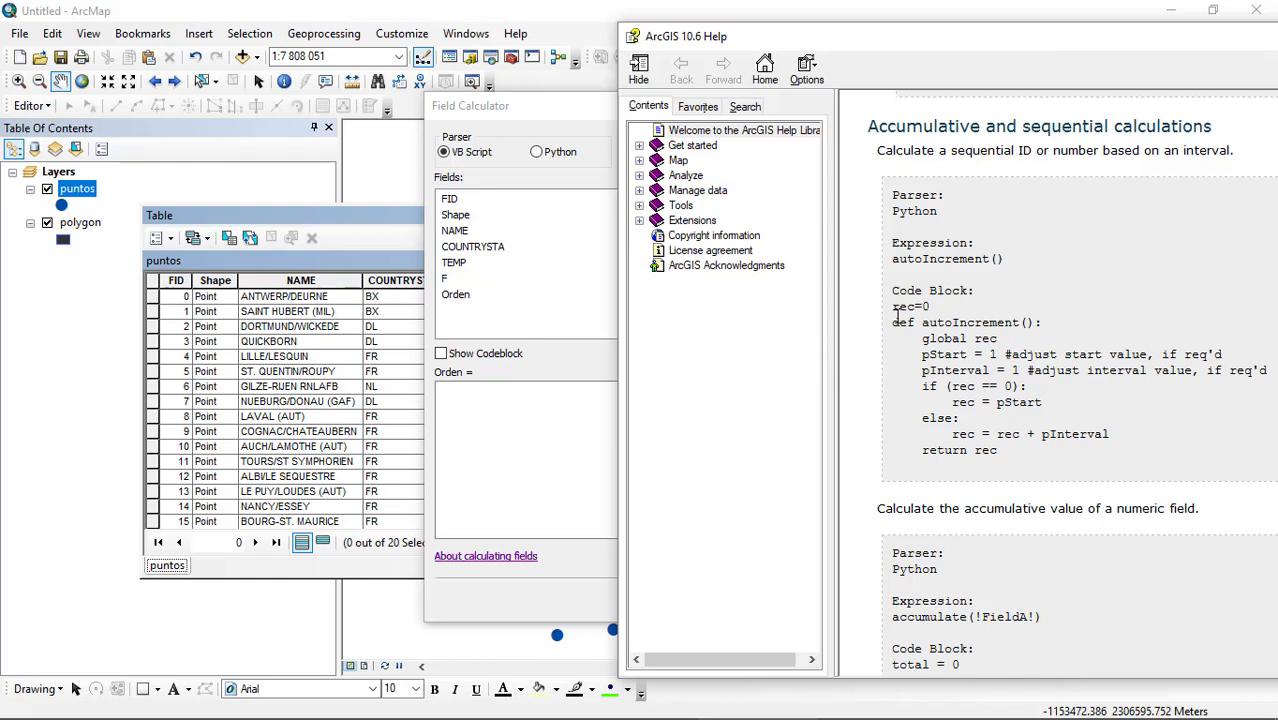
drag(893, 306, 1022, 446)
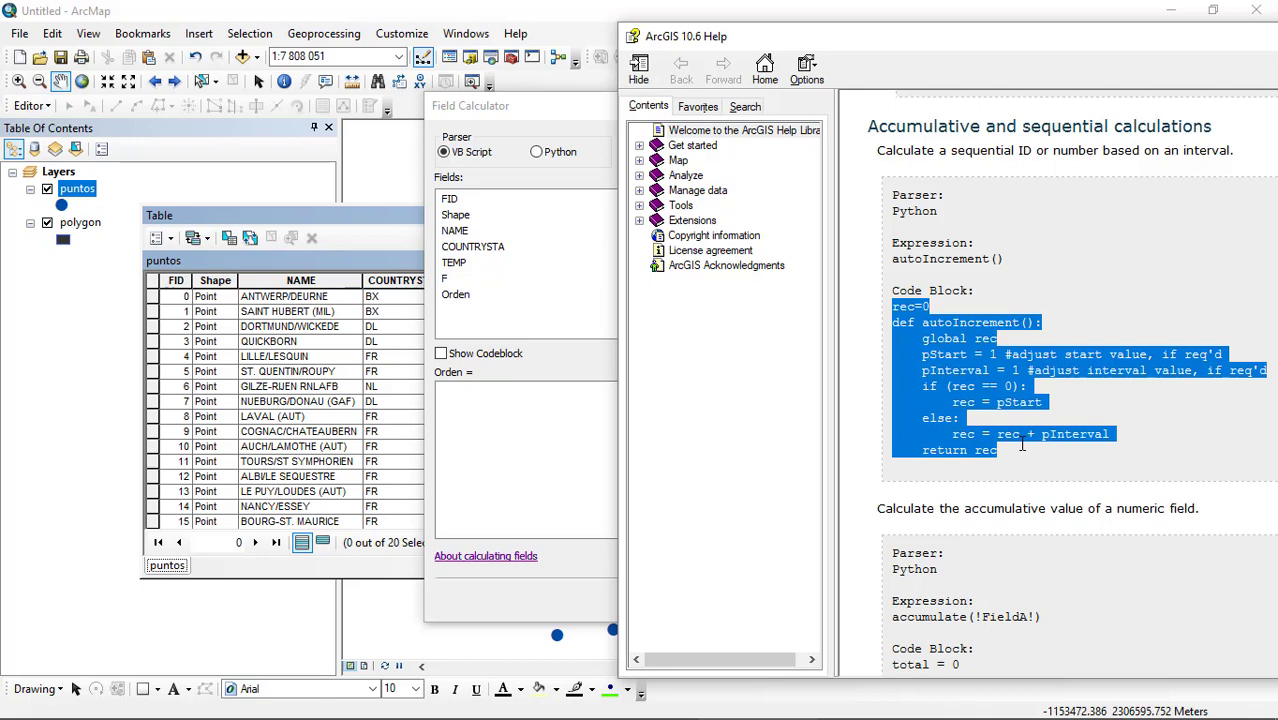
right_click(969, 447)
click(1015, 478)
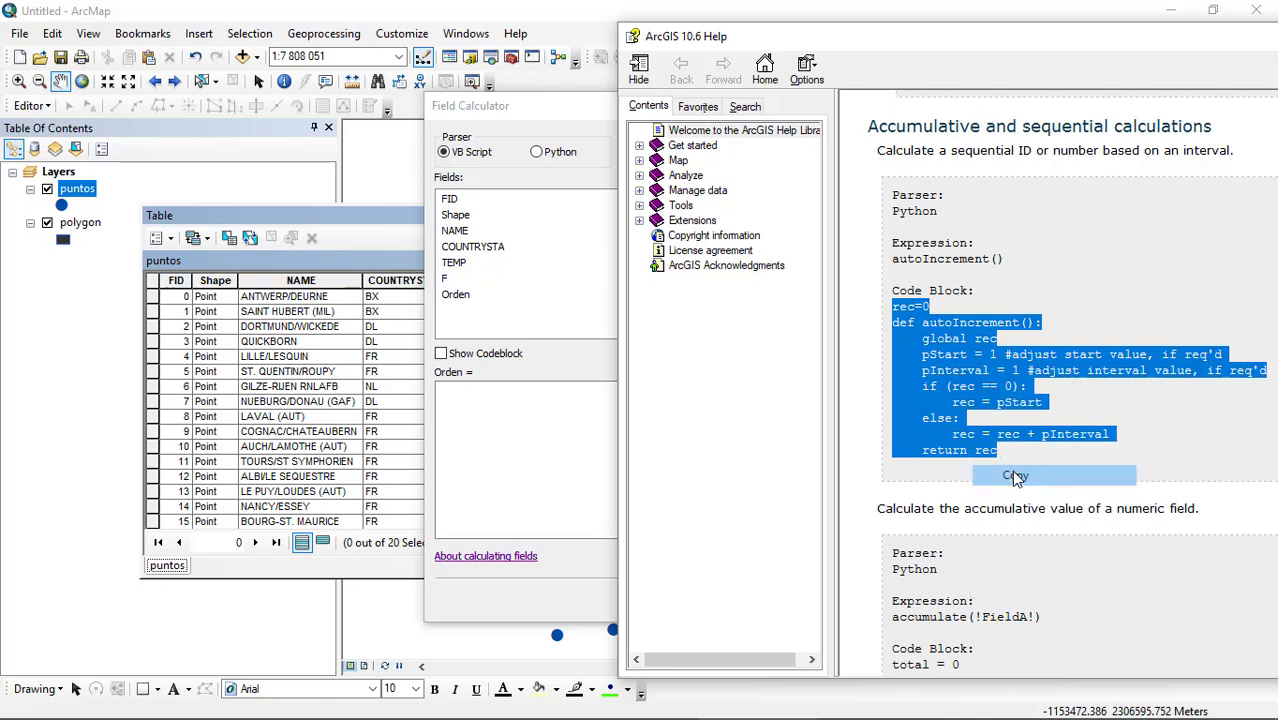
Set the Field Calculator's parser to Python, show the codeblock and paste the copied autoIncrement code as the pre-logic script
click(603, 478)
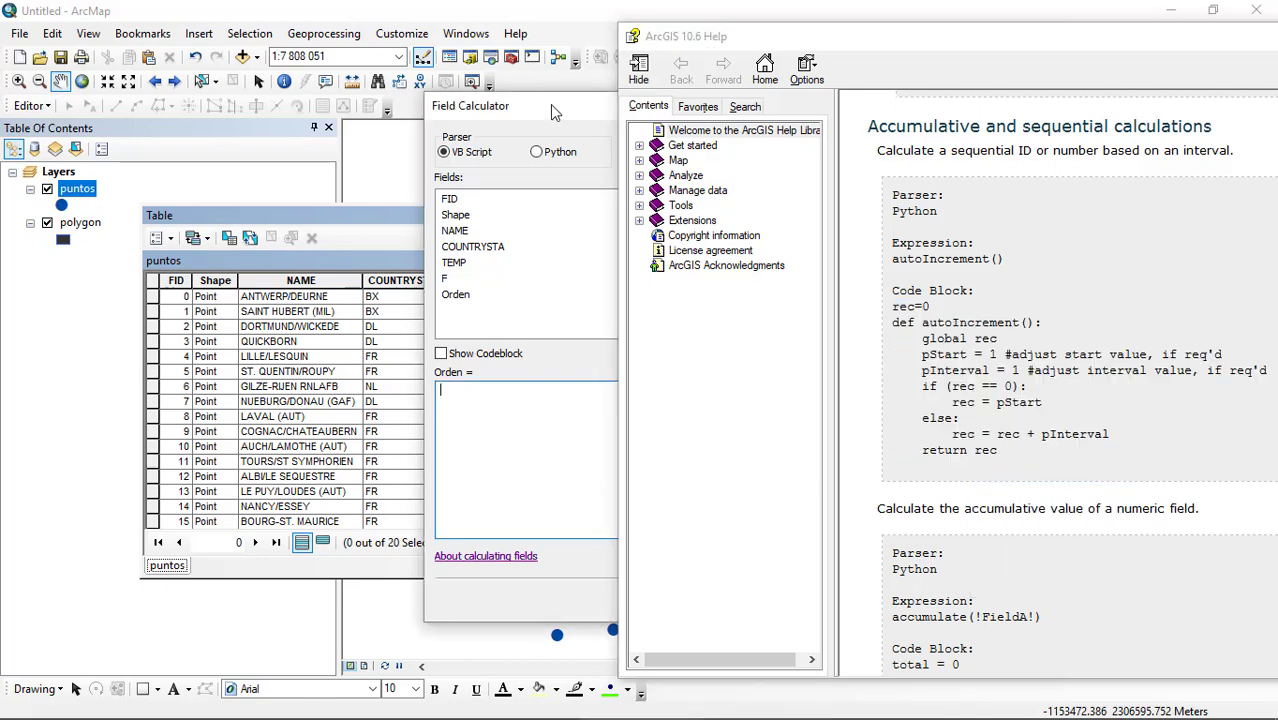
drag(520, 104, 226, 91)
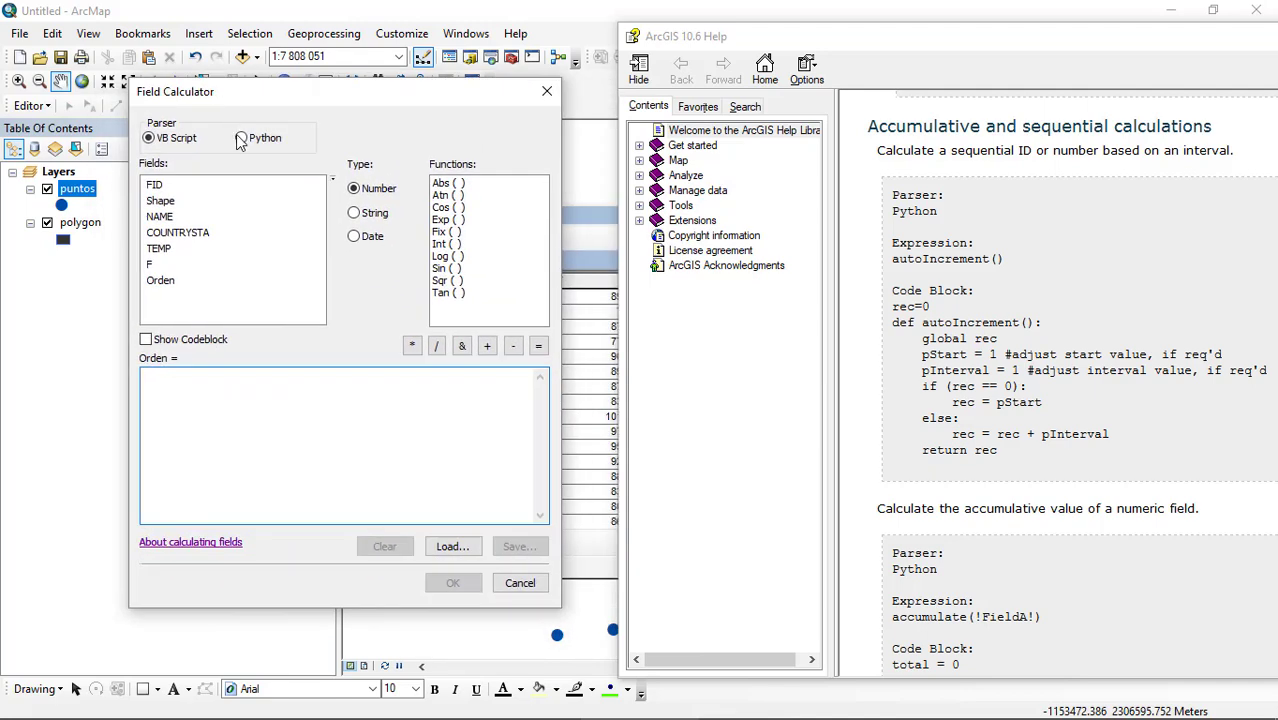
click(242, 140)
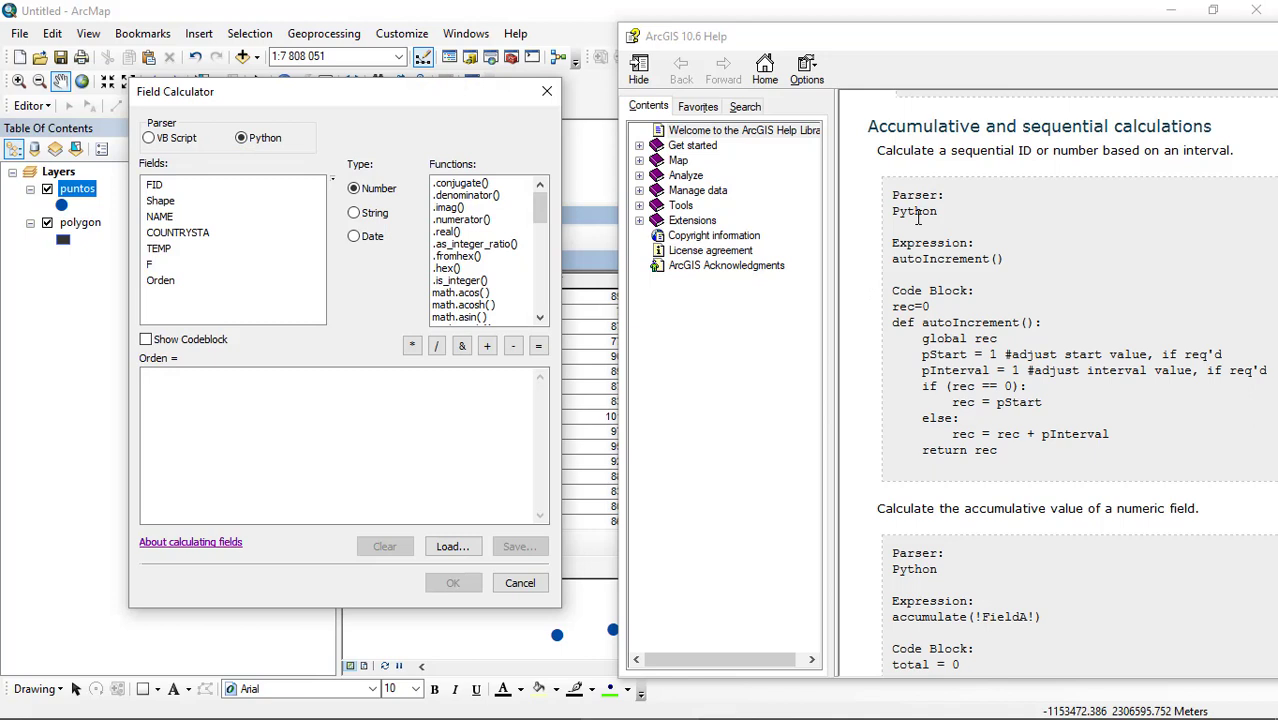
click(245, 418)
click(147, 341)
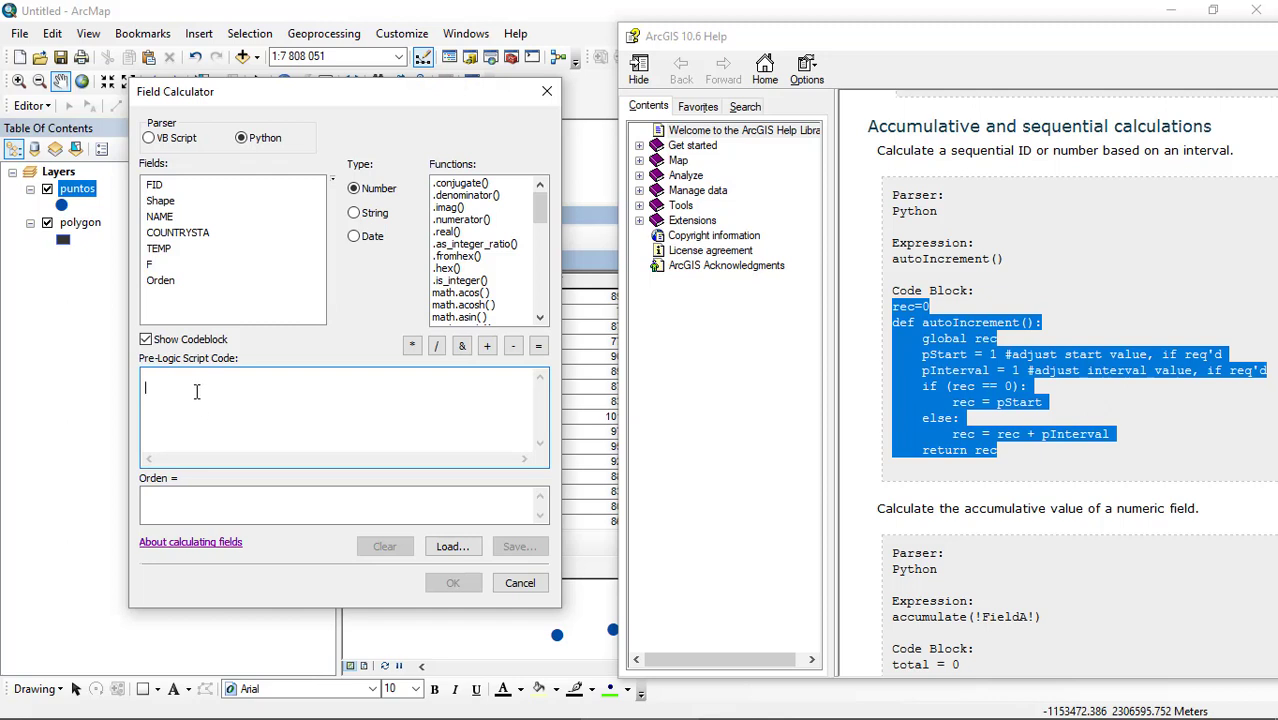
key(ctrl+v)
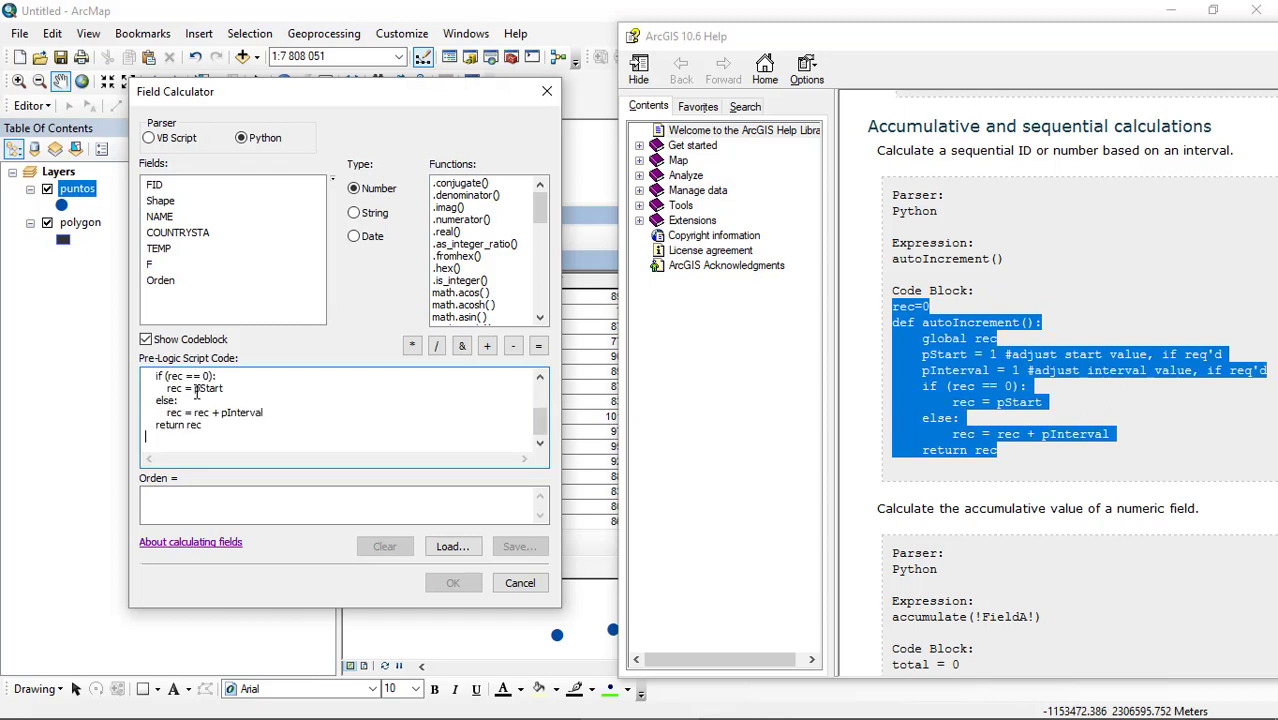
Enter autoIncrement() as the expression for the Orden field and review the pre-logic script code
click(152, 495)
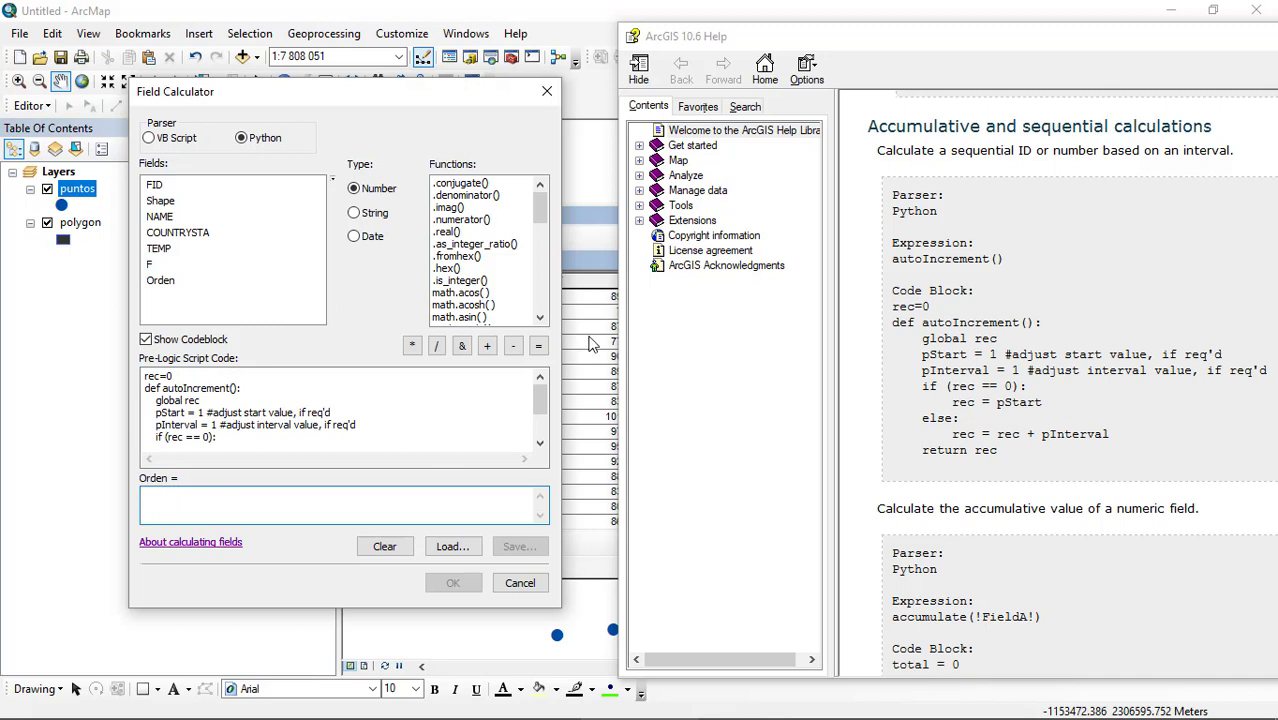
right_click(278, 496)
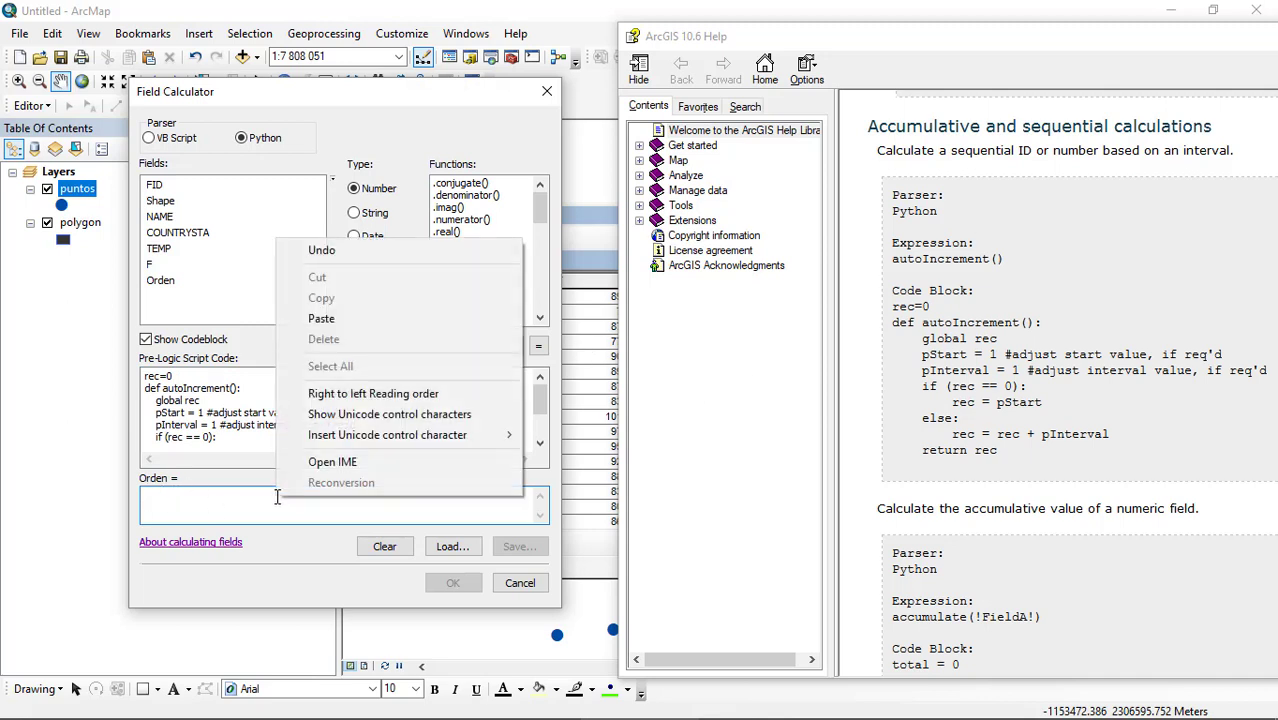
click(341, 320)
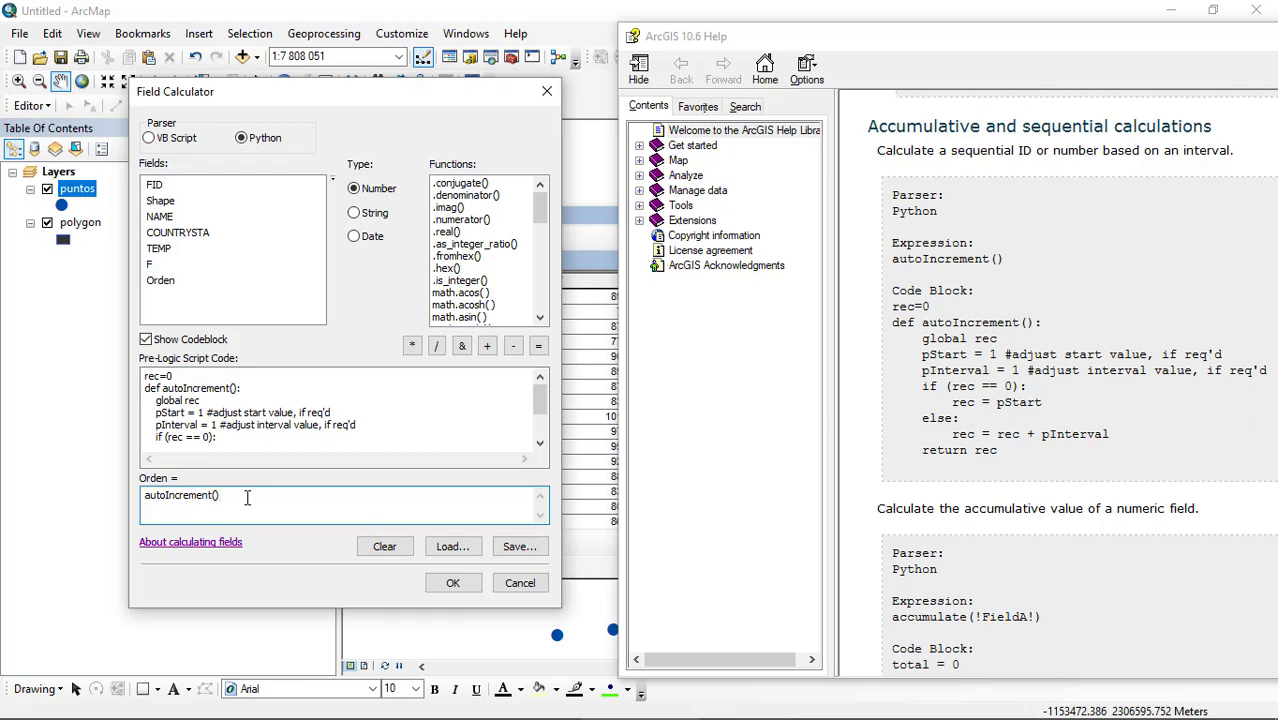
scroll(541, 445, down, 2)
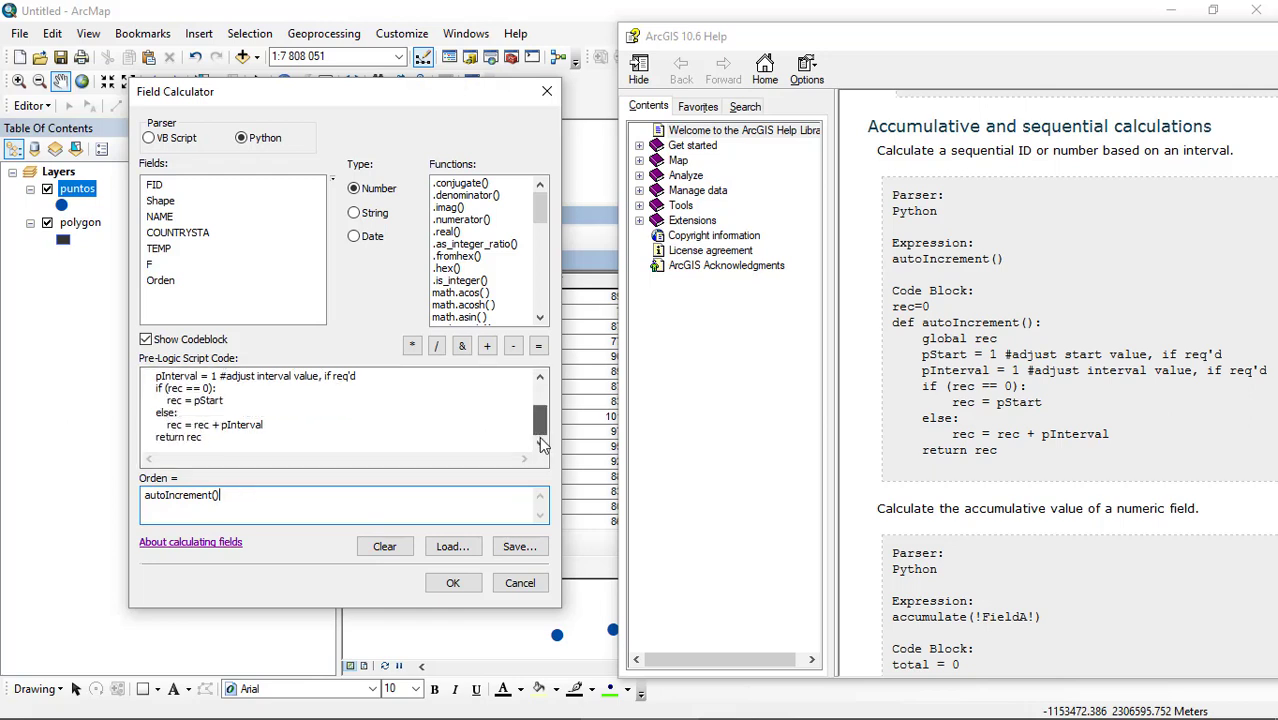
scroll(541, 445, up, 2)
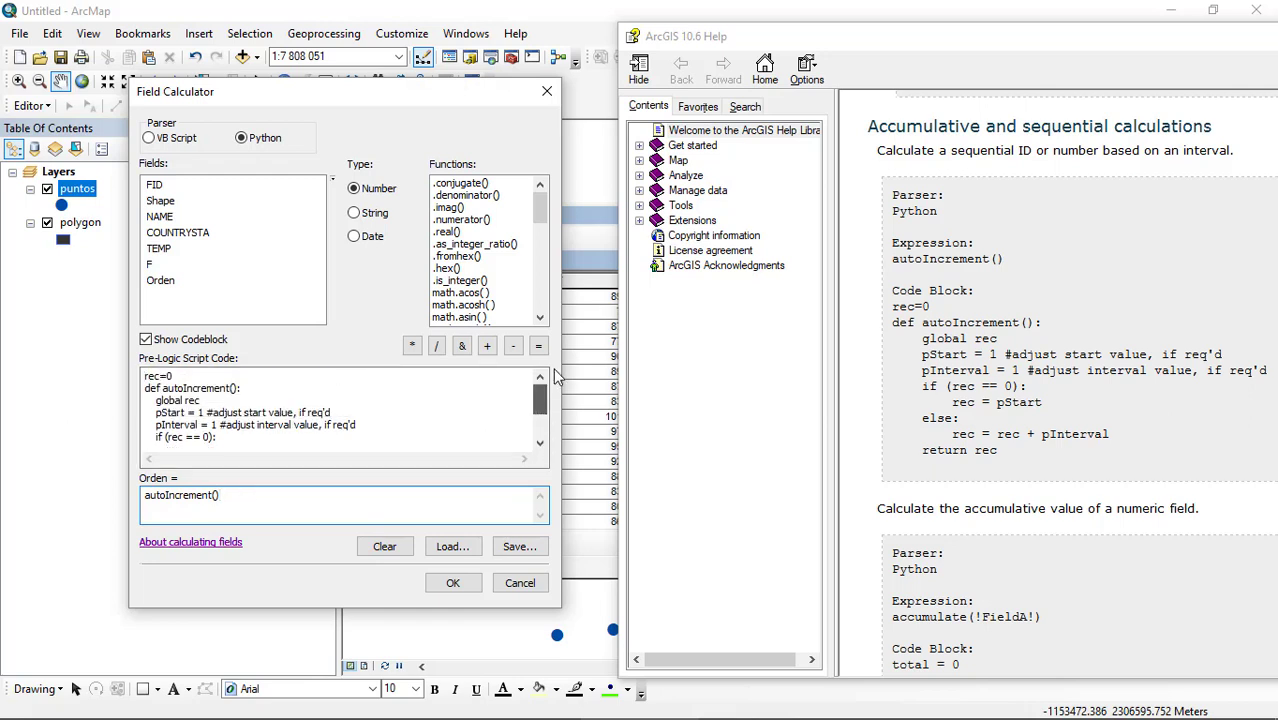
Run the autoIncrement() calculation on the Orden field and reopen its Field Calculator, accepting calculation outside an edit session
click(453, 584)
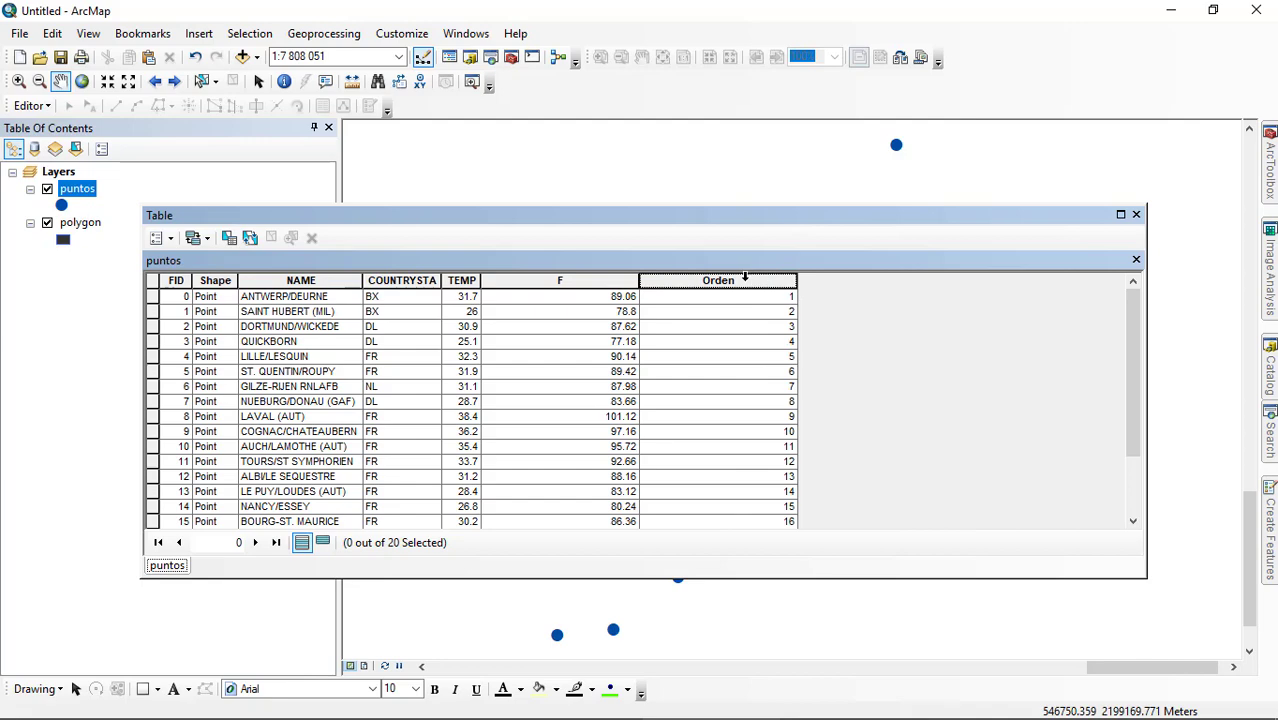
right_click(744, 278)
click(846, 414)
click(597, 409)
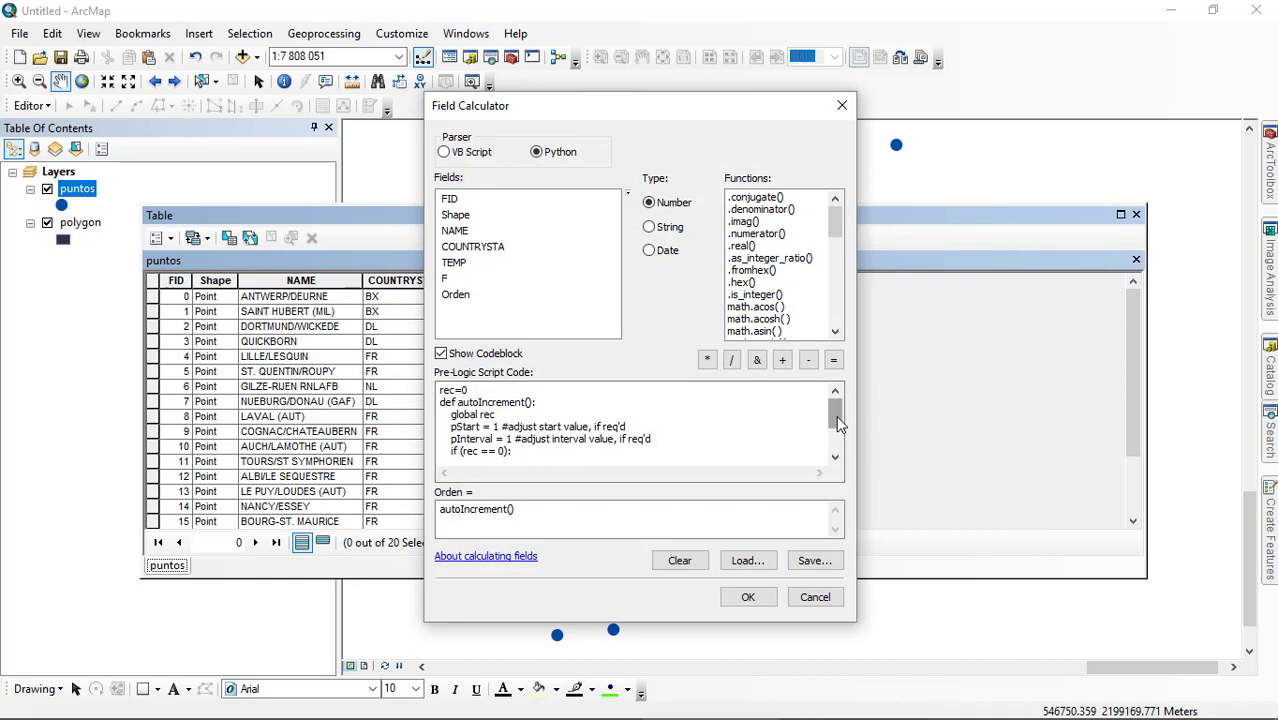
Set pStart to 15 and pInterval to 3 in the pre-logic script and recalculate the Orden field
mouse_move(836, 420)
mouse_down()
mouse_move(836, 472)
mouse_move(836, 410)
mouse_move(838, 428)
mouse_up()
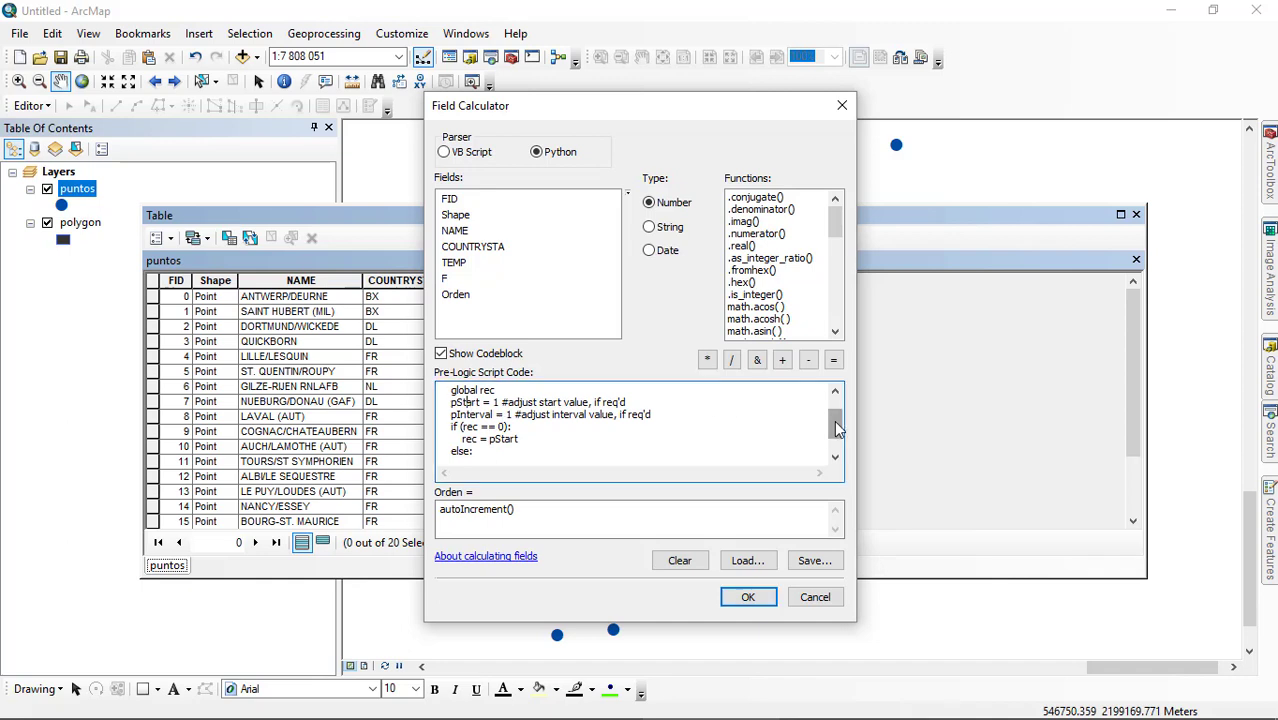
mouse_move(836, 426)
mouse_down()
mouse_move(836, 408)
mouse_move(836, 432)
mouse_up()
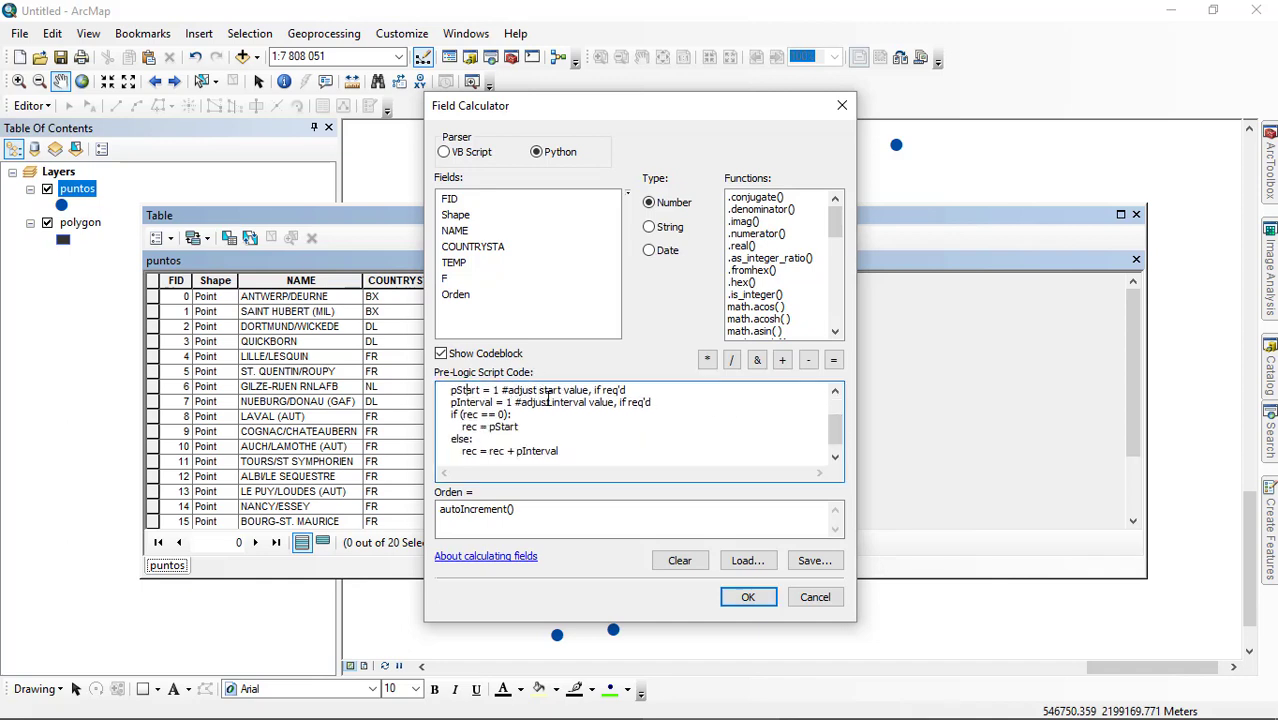
click(497, 390)
text(5)
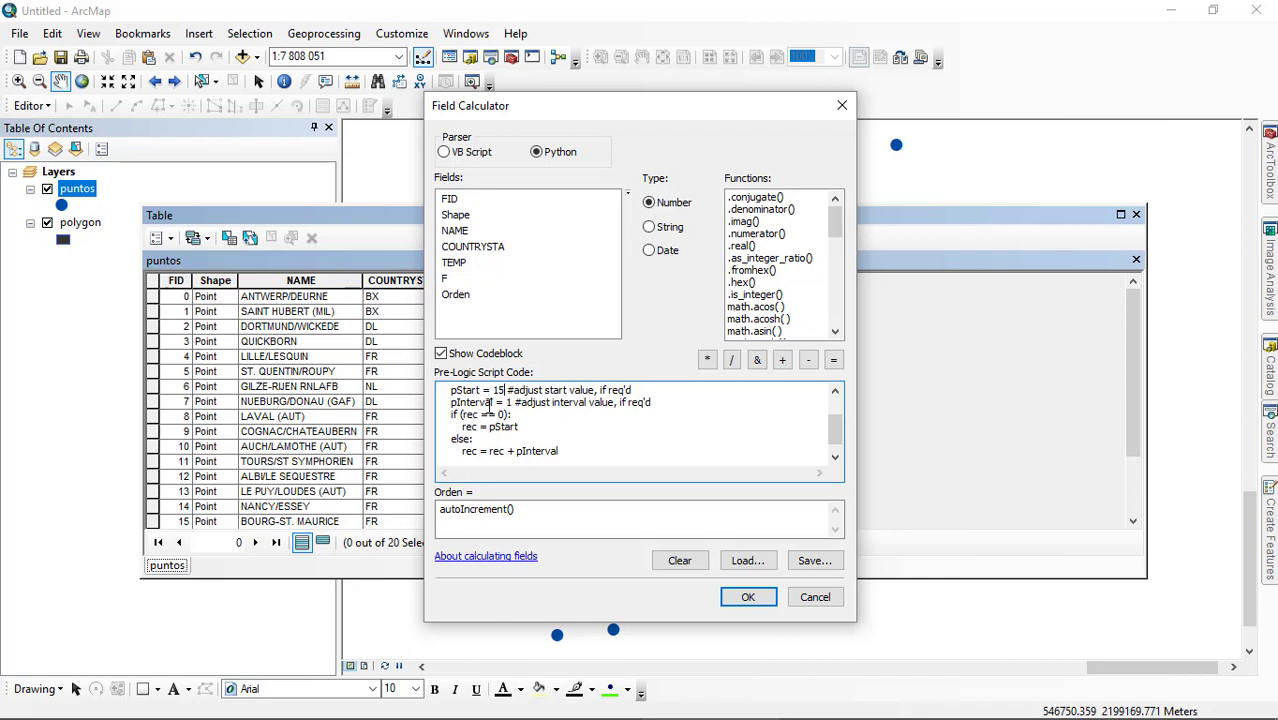
click(510, 402)
key(BackSpace)
text(3)
scroll(836, 436, up, 2)
scroll(836, 445, down, 2)
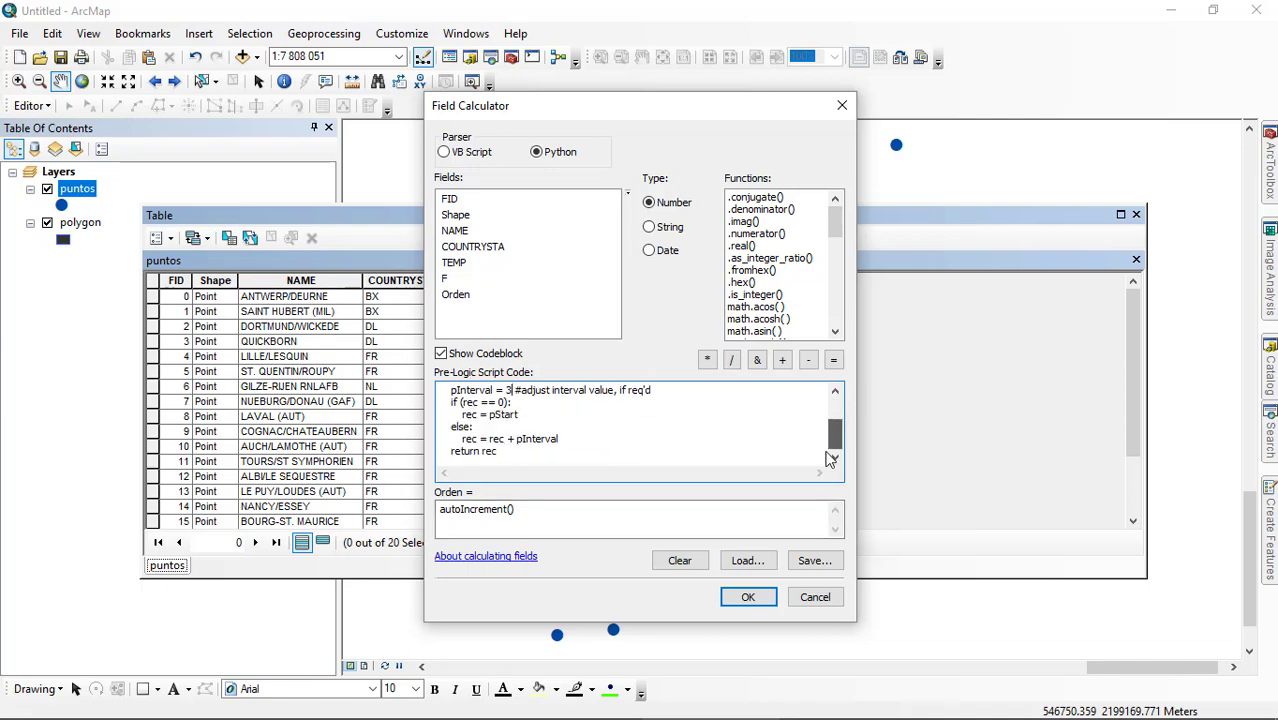
click(742, 597)
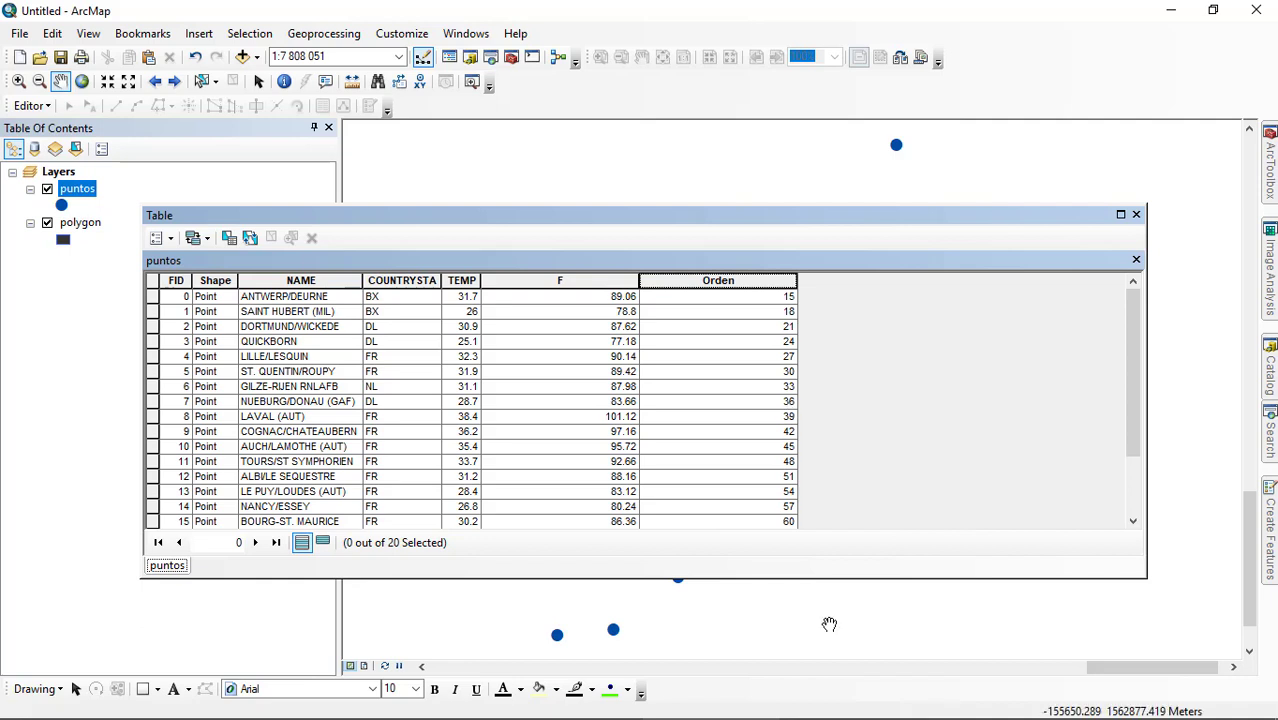
Add a Text field named IZ with length 5 to the puntos table
drag(640, 215, 550, 262)
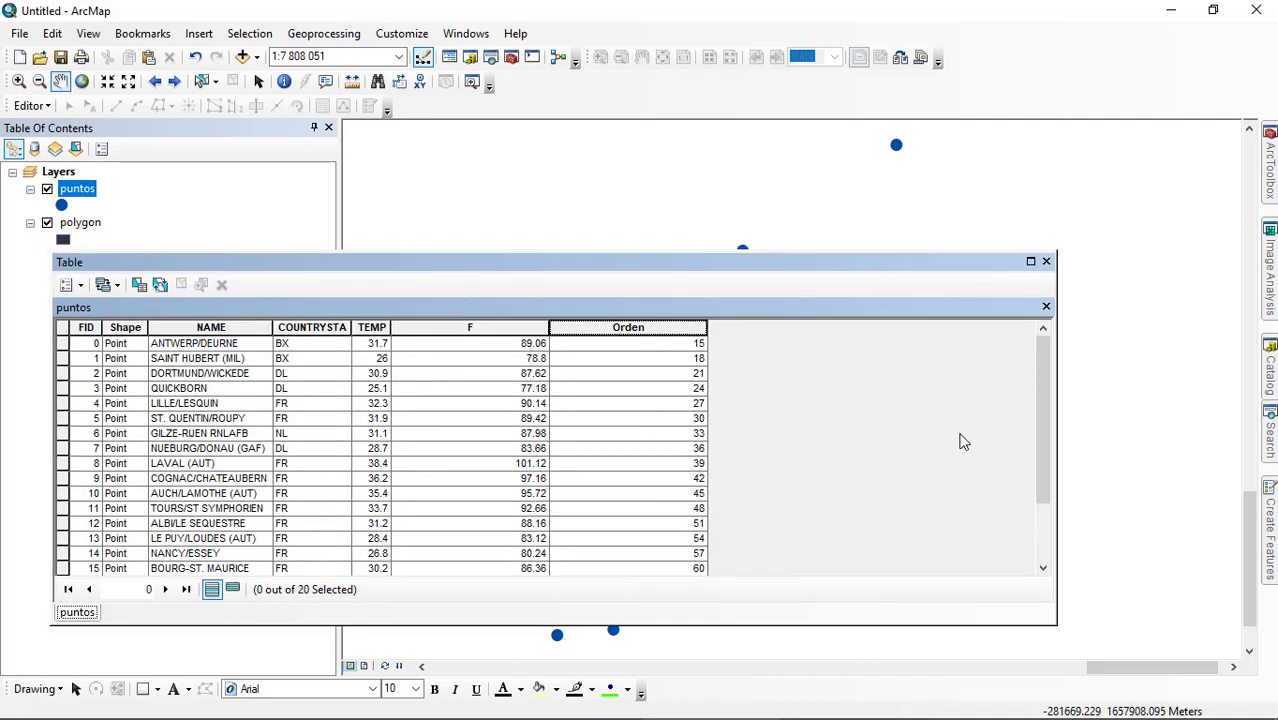
click(80, 290)
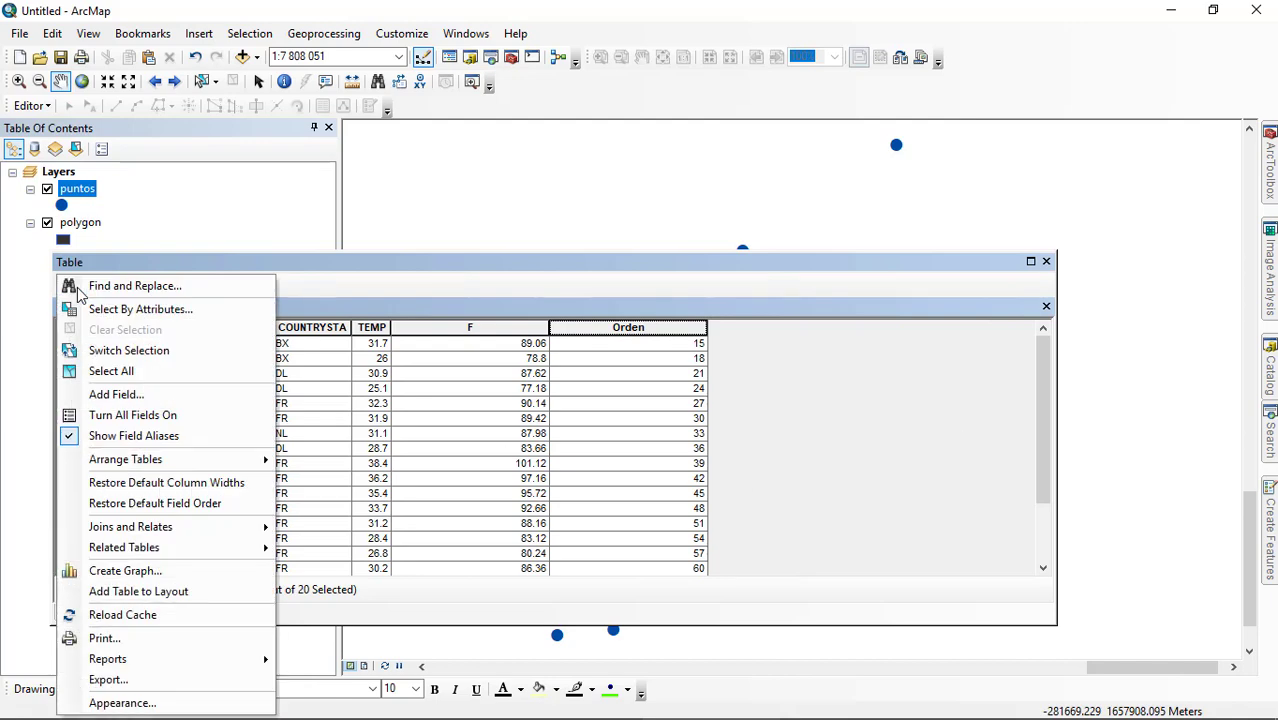
click(128, 395)
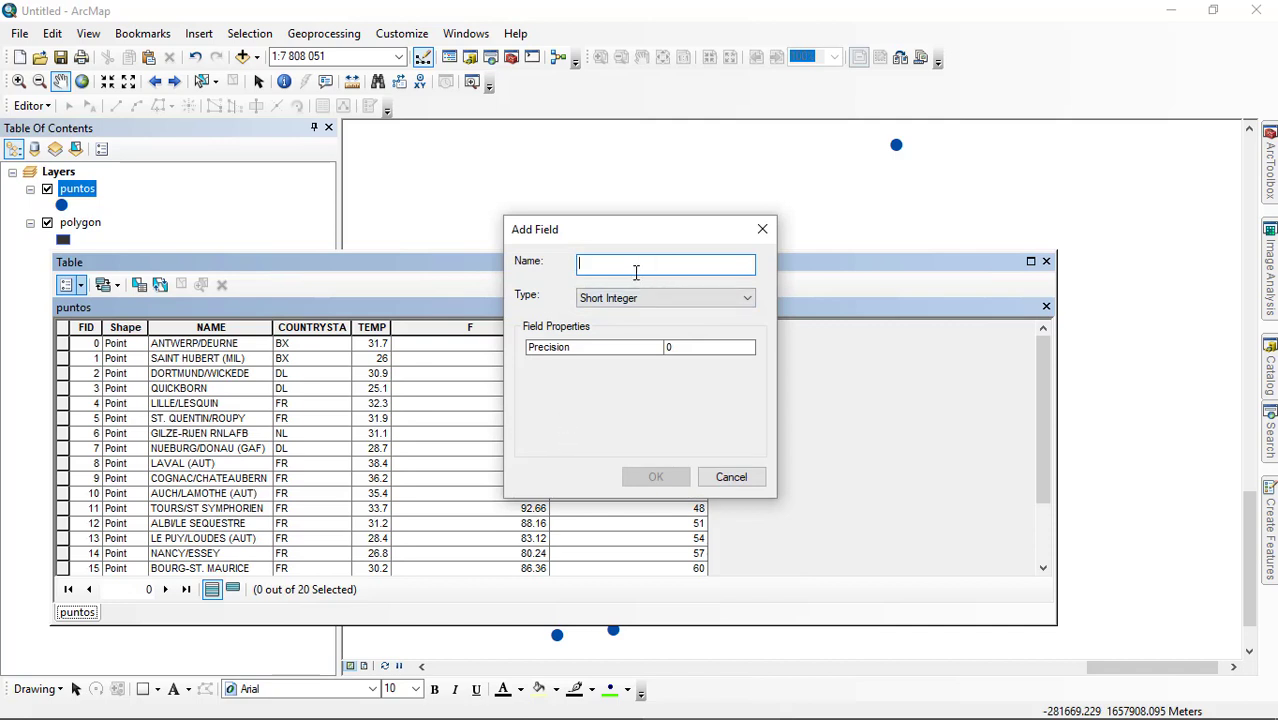
text(I)
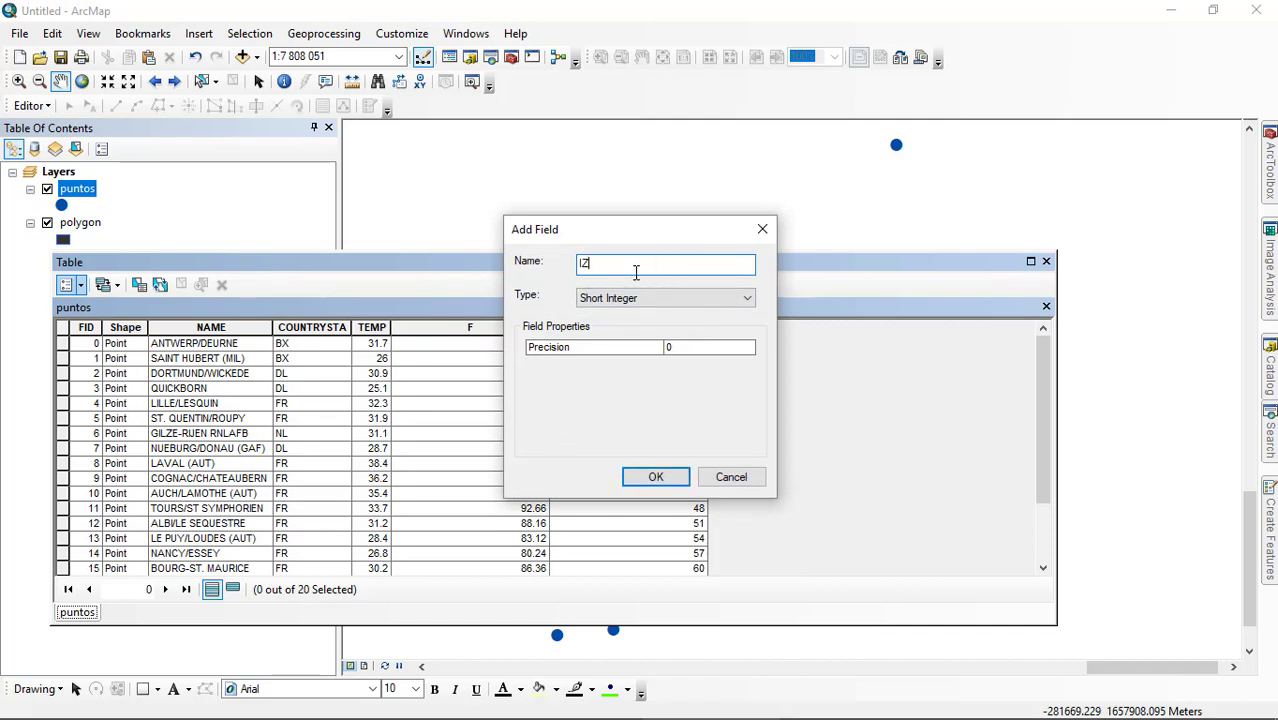
text(Z)
click(655, 300)
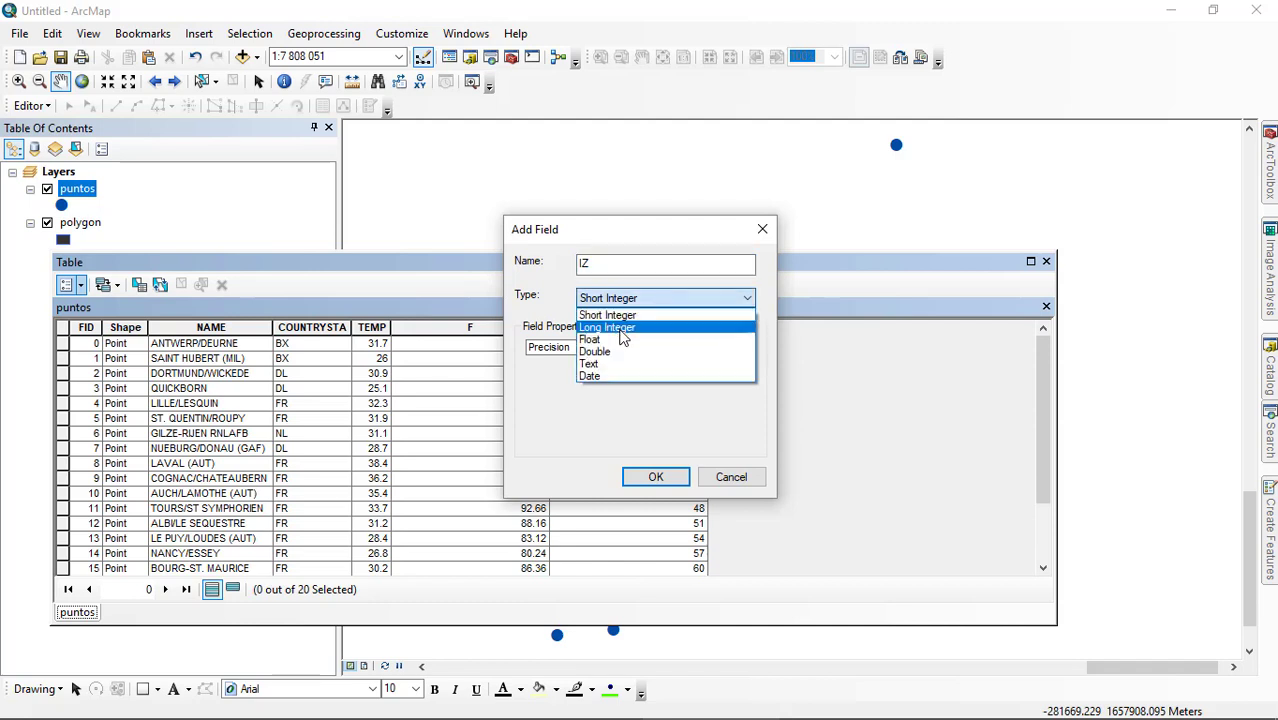
click(588, 364)
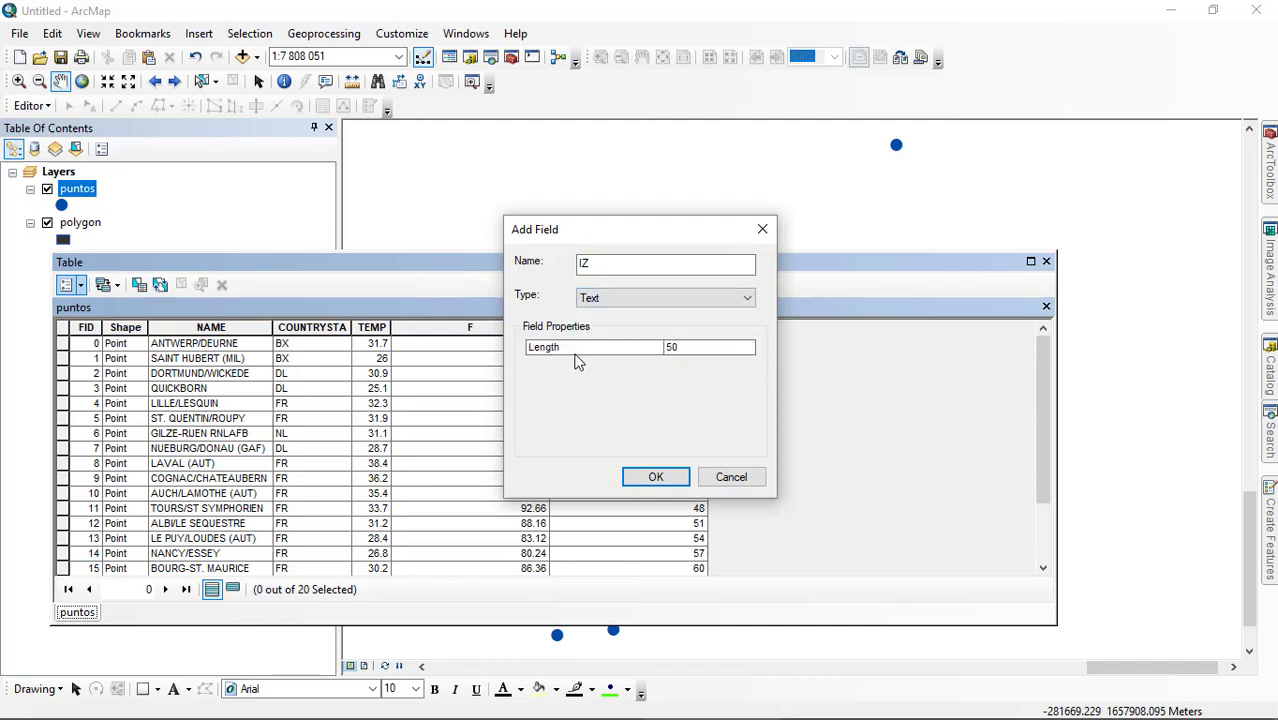
click(687, 346)
key(BackSpace)
click(655, 478)
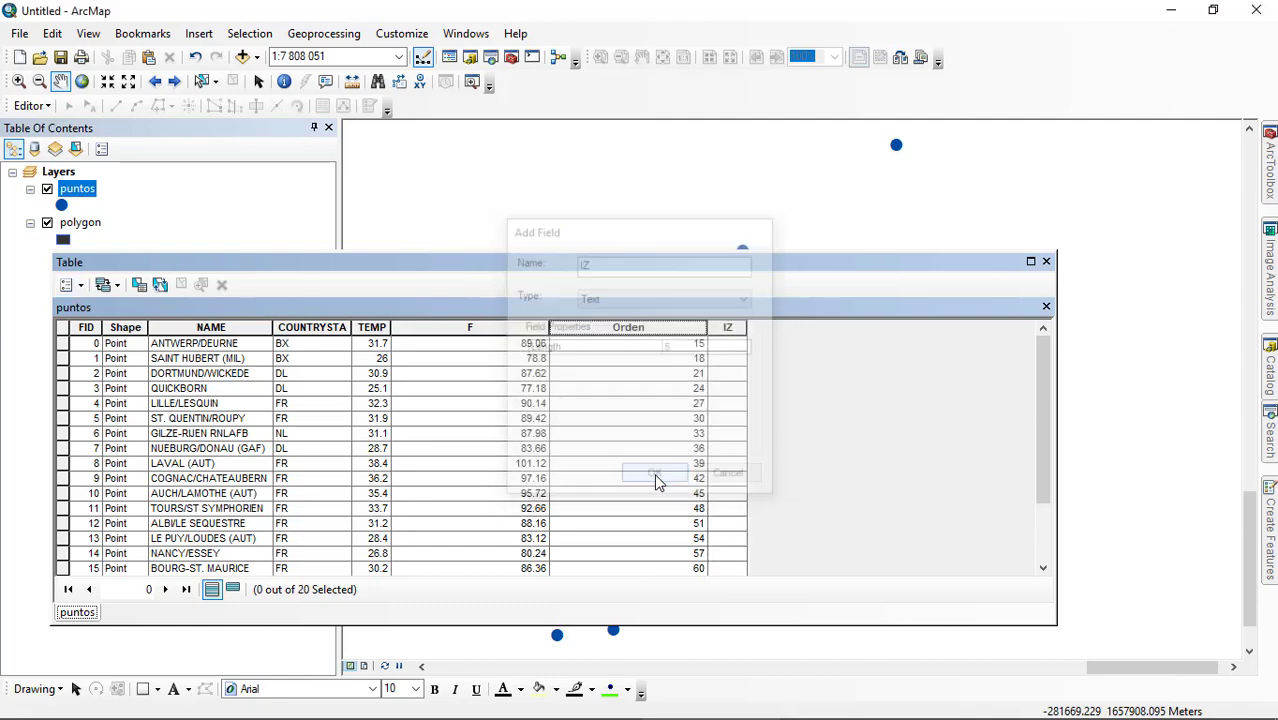
Add a Text field named DE with length 5 to the puntos table
click(81, 287)
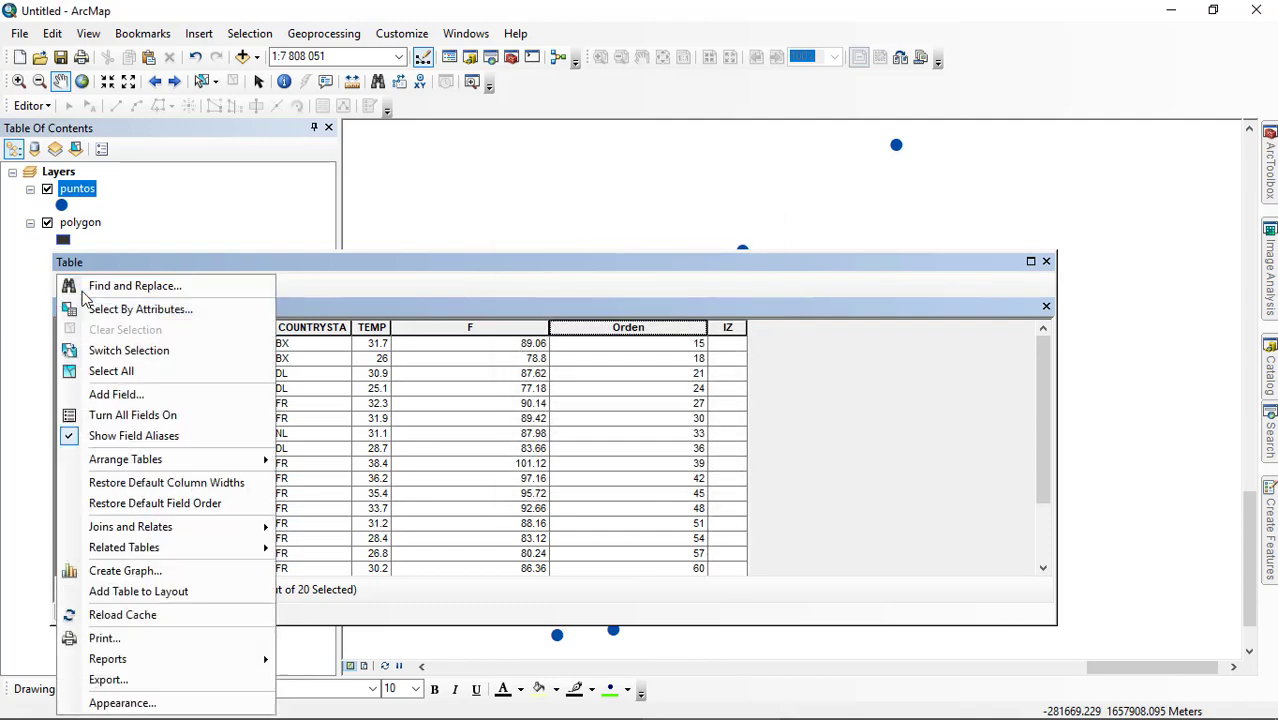
click(116, 394)
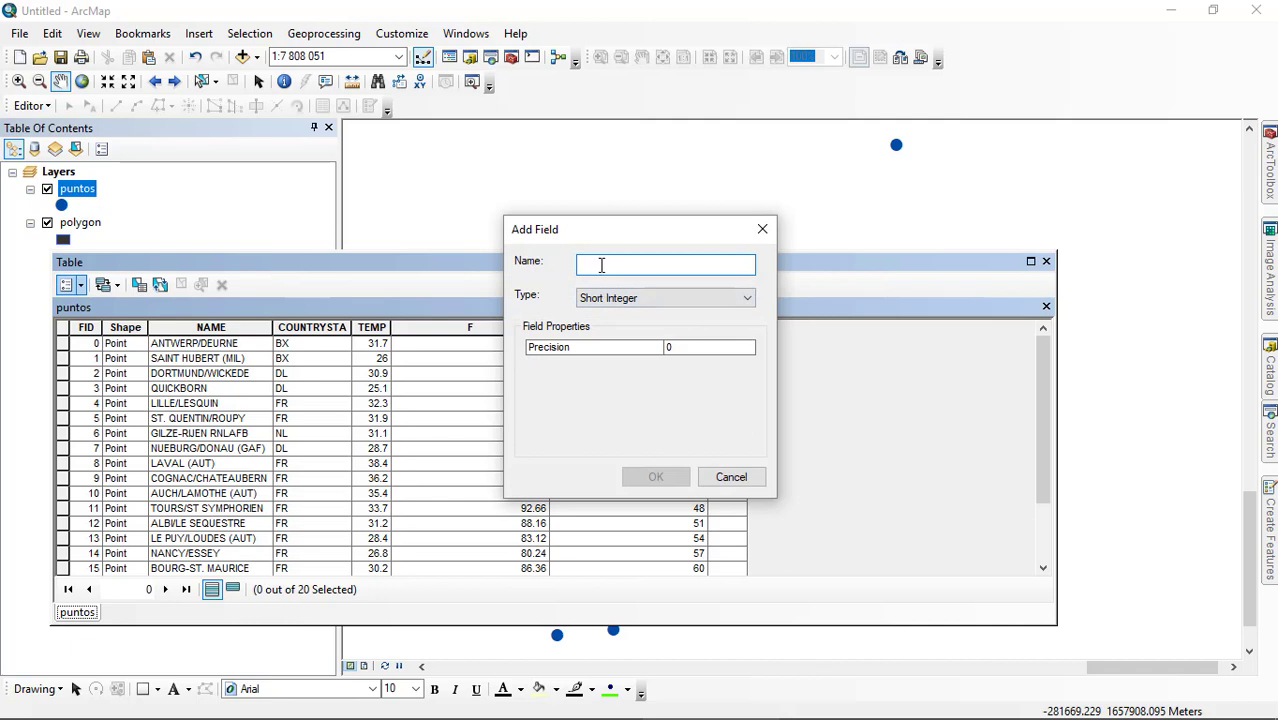
text(DE)
click(601, 299)
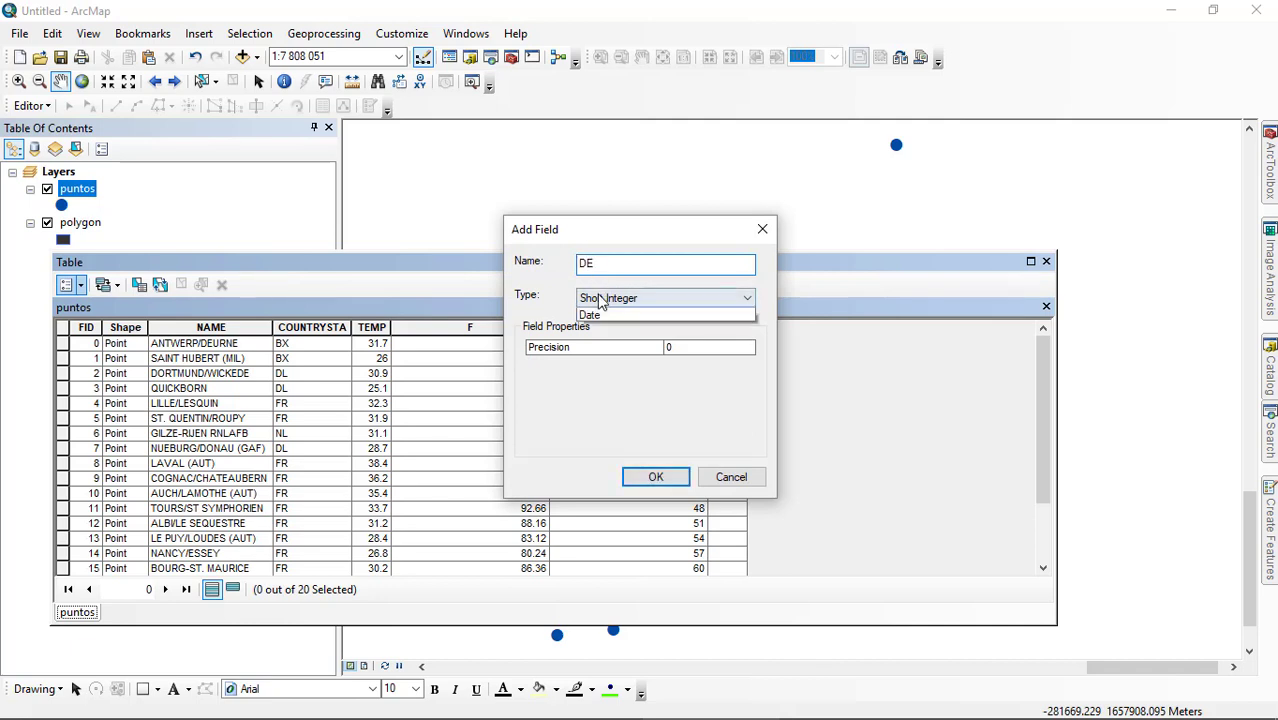
click(603, 362)
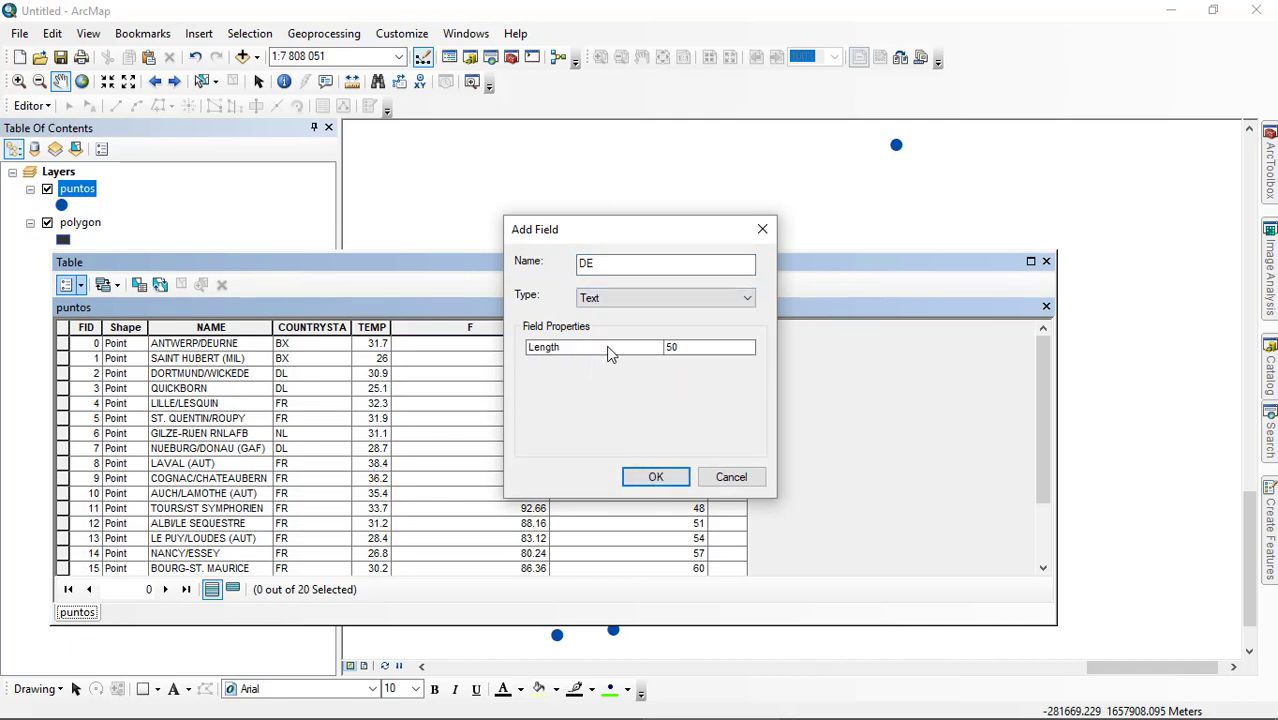
click(685, 348)
text(5)
click(655, 478)
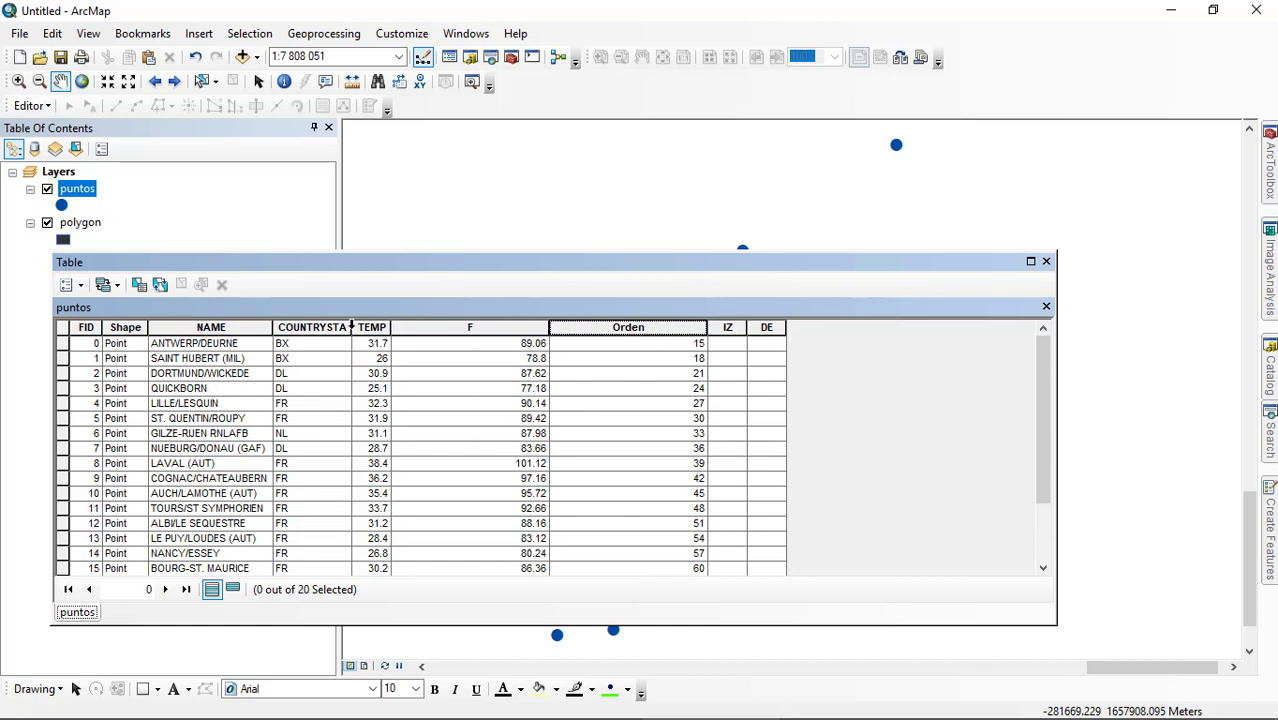
Open the Field Calculator for the IZ field, accepting calculation outside an edit session
click(727, 327)
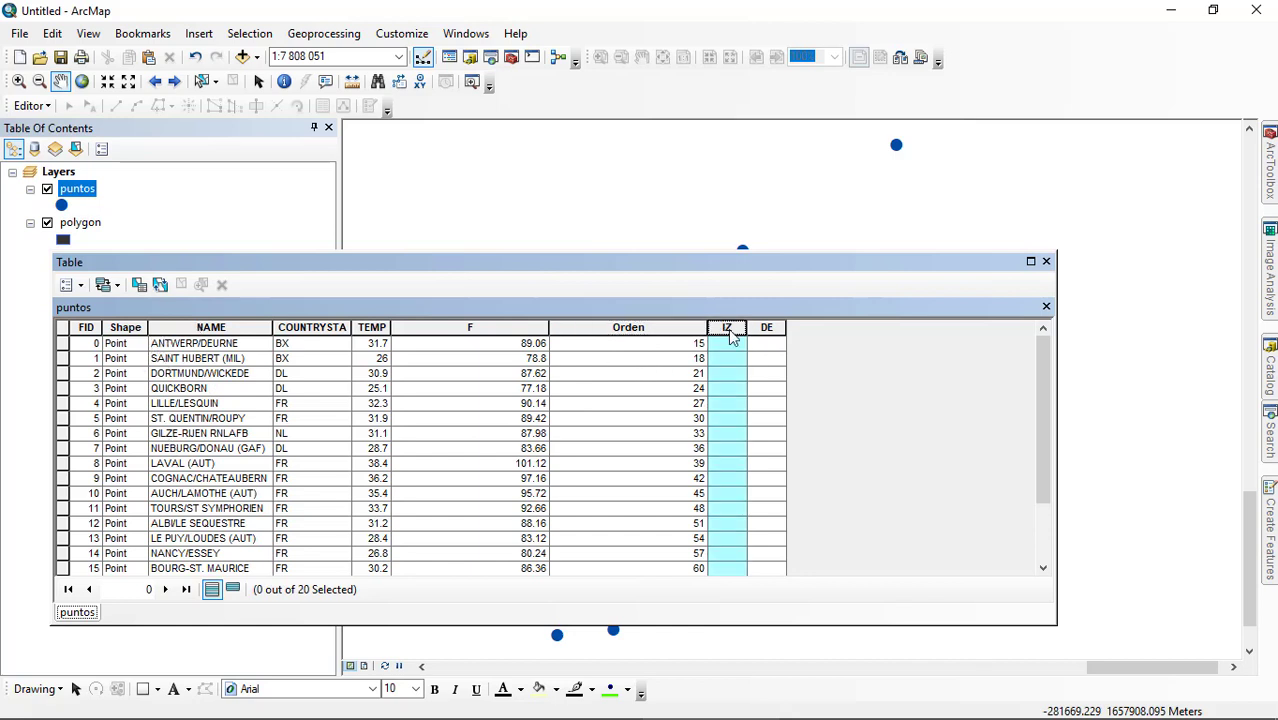
right_click(727, 327)
click(790, 451)
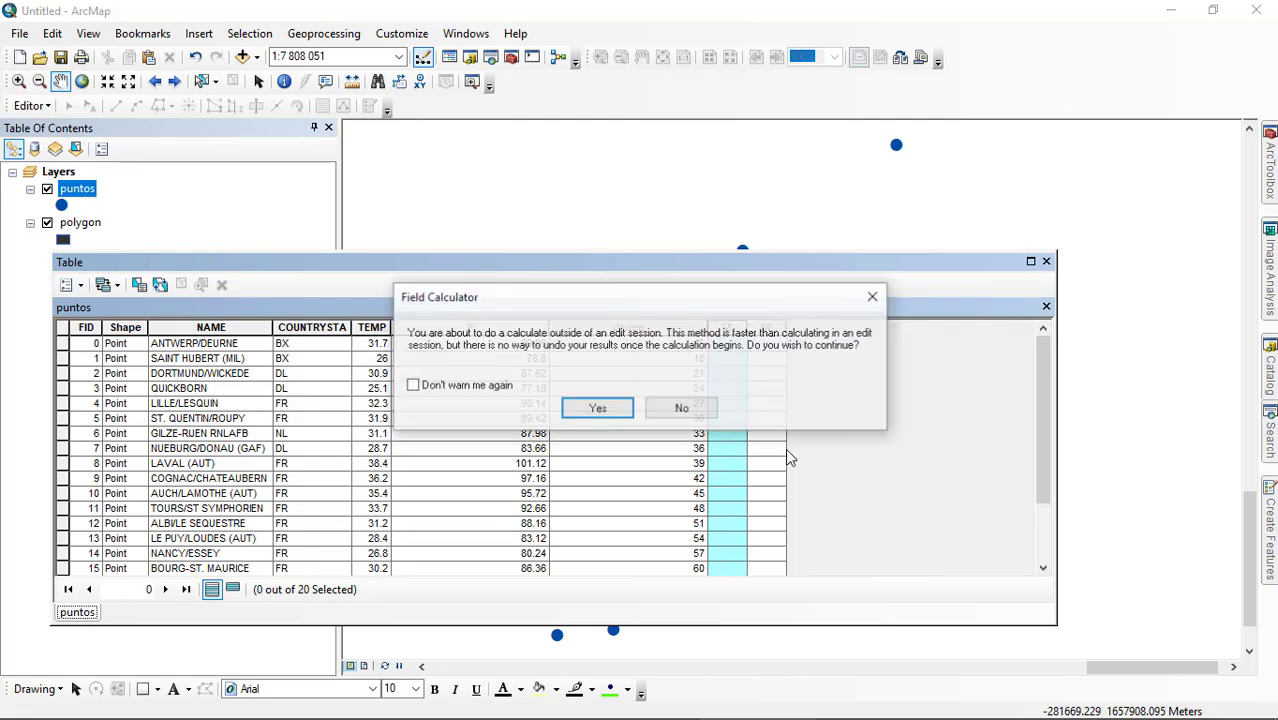
click(600, 410)
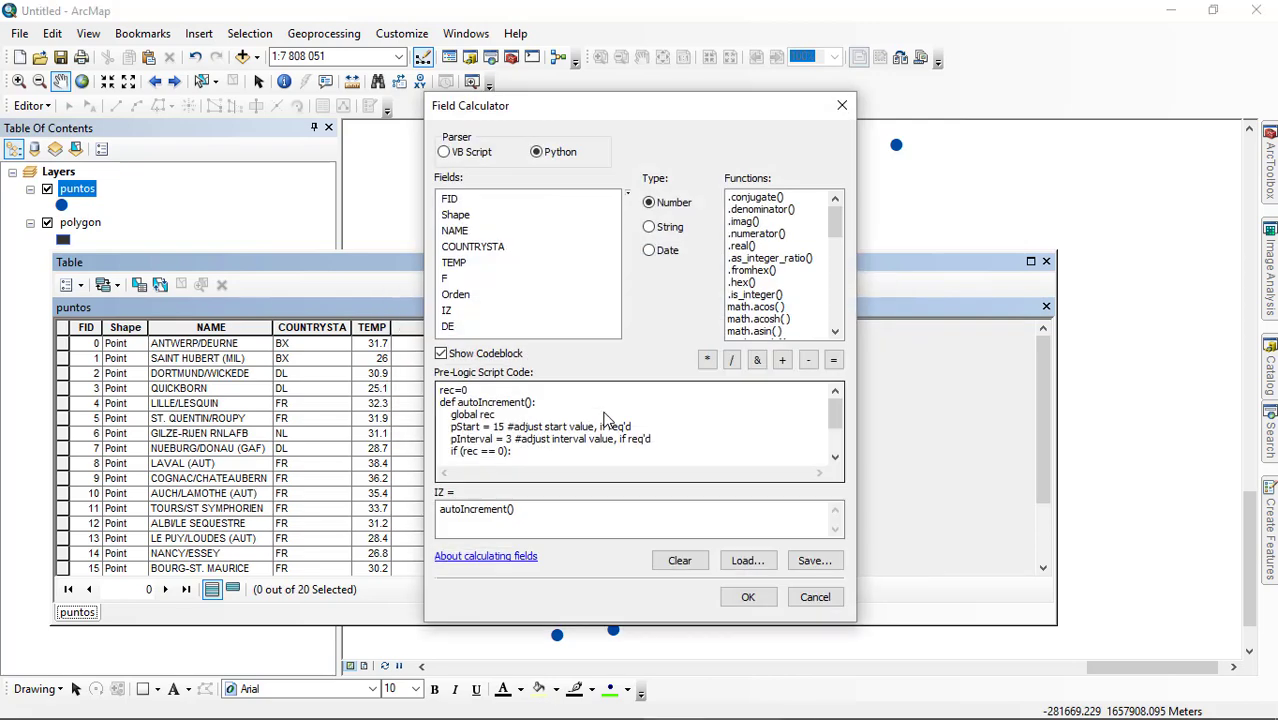
Look up the VBScript Left string function in the help on calculating fields, closing the help when done
click(519, 558)
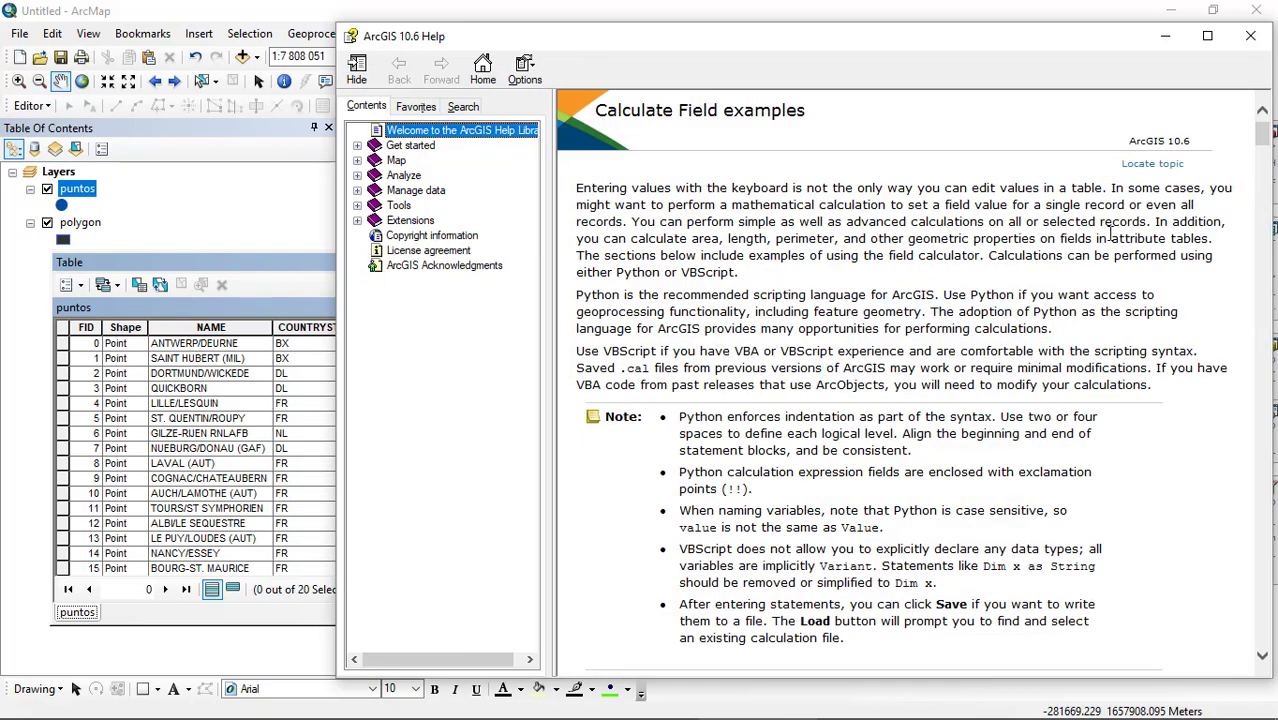
drag(1266, 135, 1266, 177)
scroll(616, 266, down, 5)
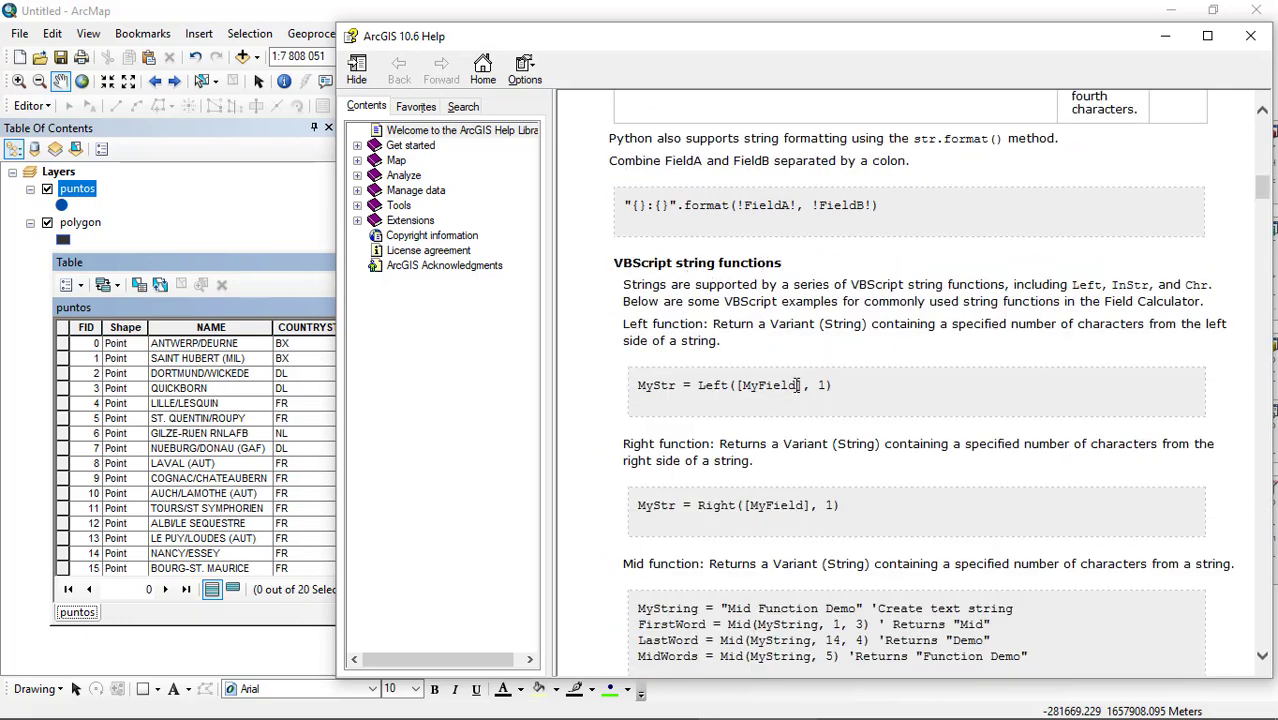
double_click(711, 385)
click(1249, 37)
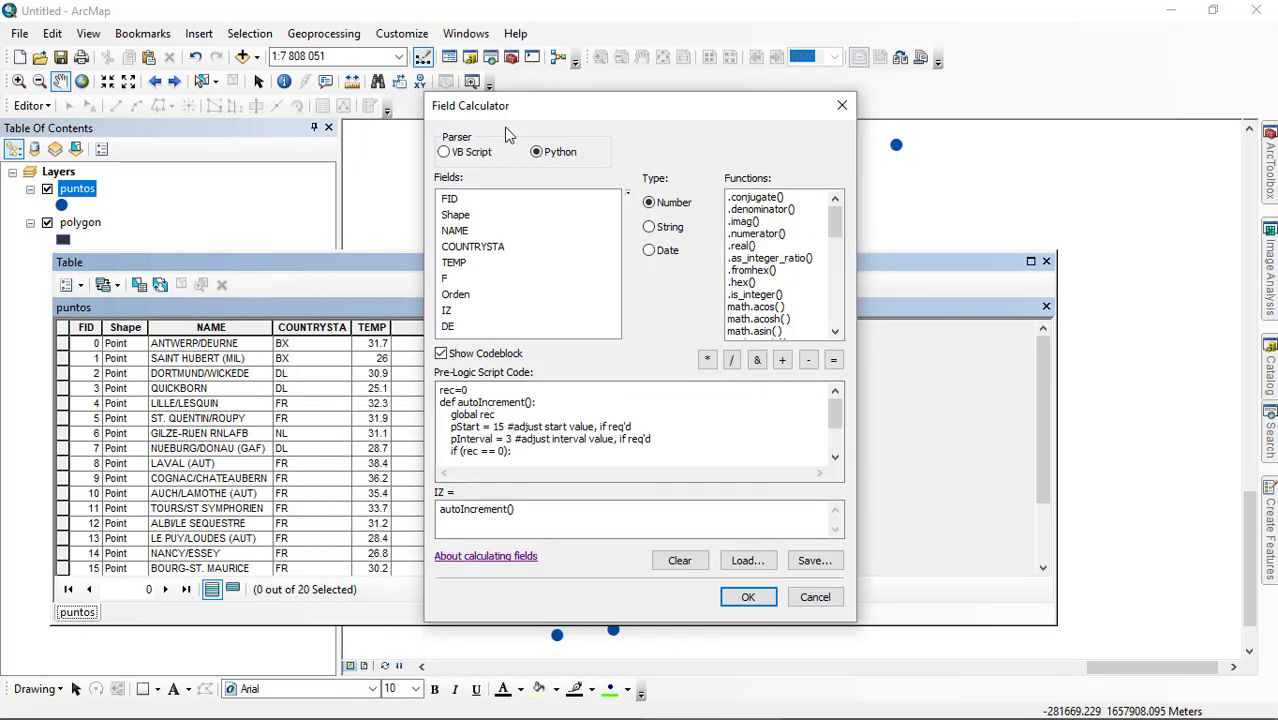
Switch the parser to VB Script, hide the codeblock and calculate IZ with the expression Left([NAME],2)
click(444, 154)
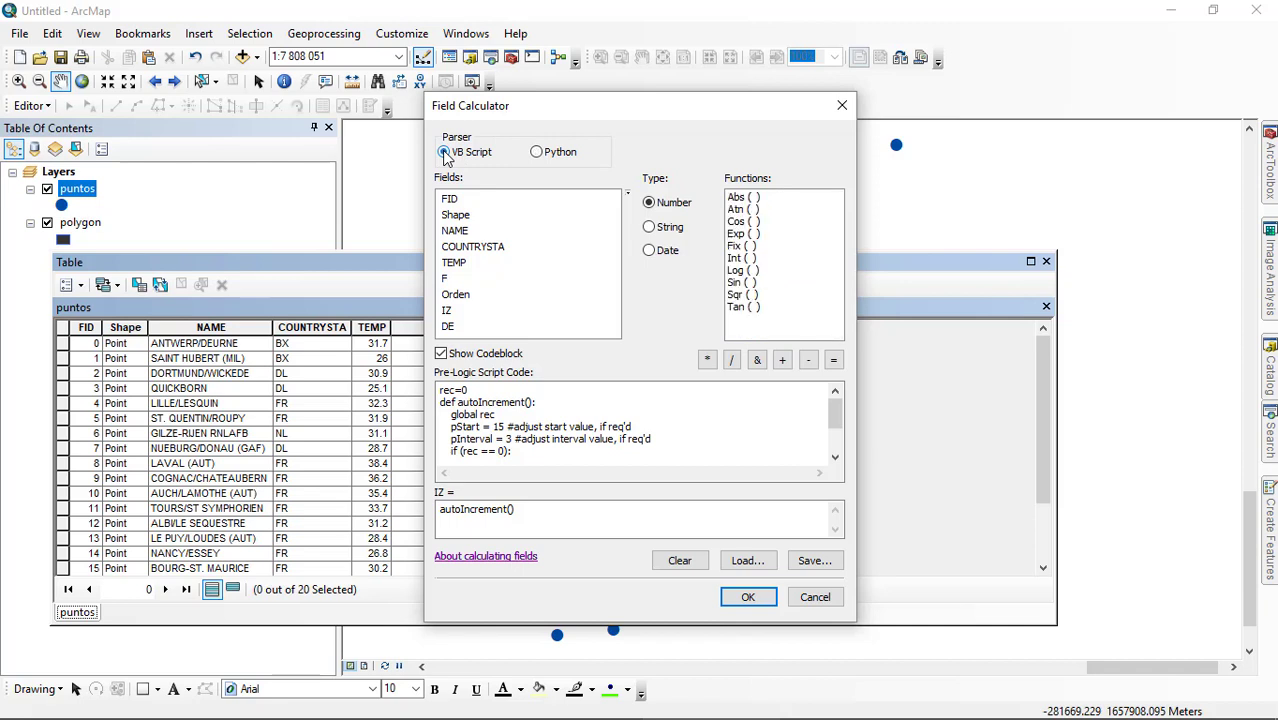
click(441, 355)
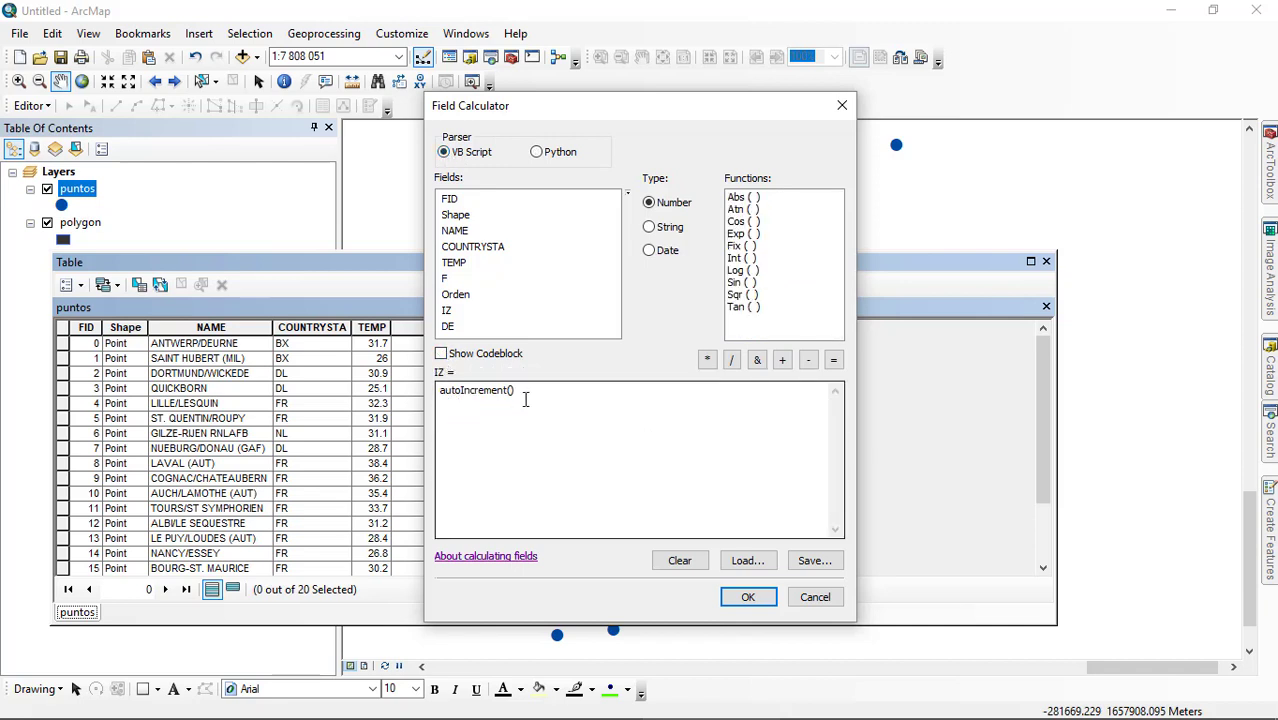
drag(525, 396, 363, 400)
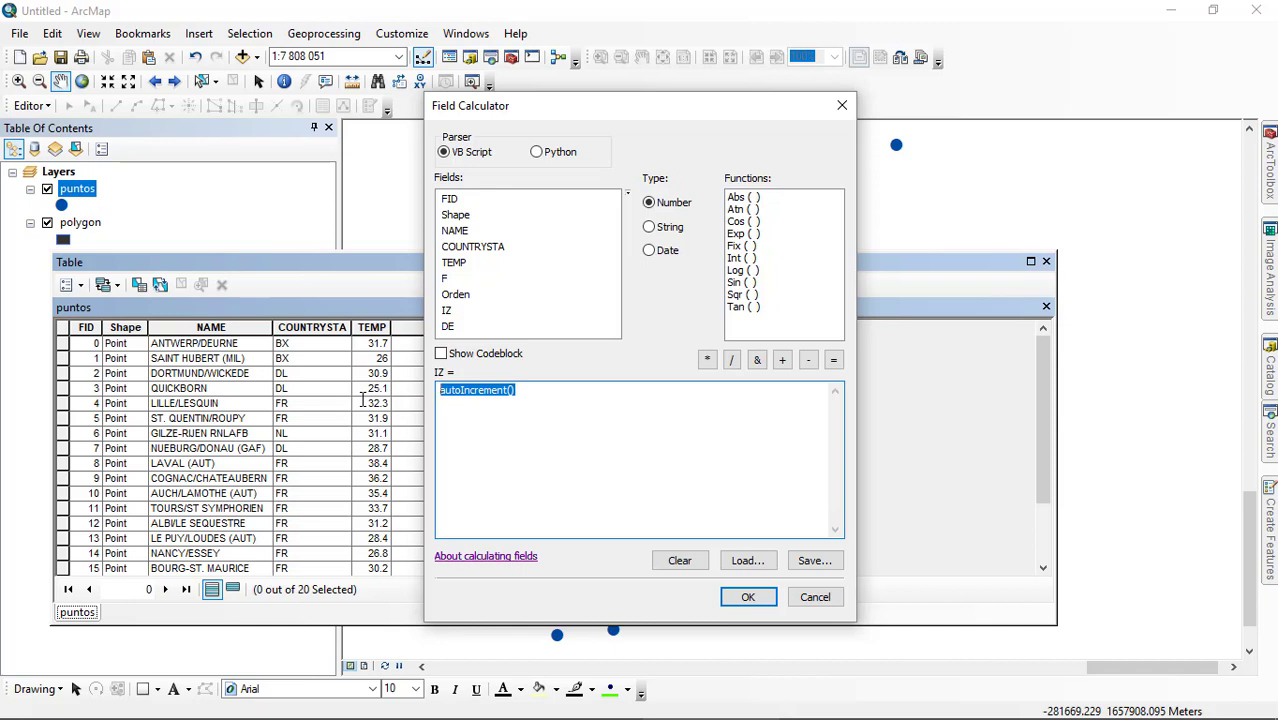
text(Left()
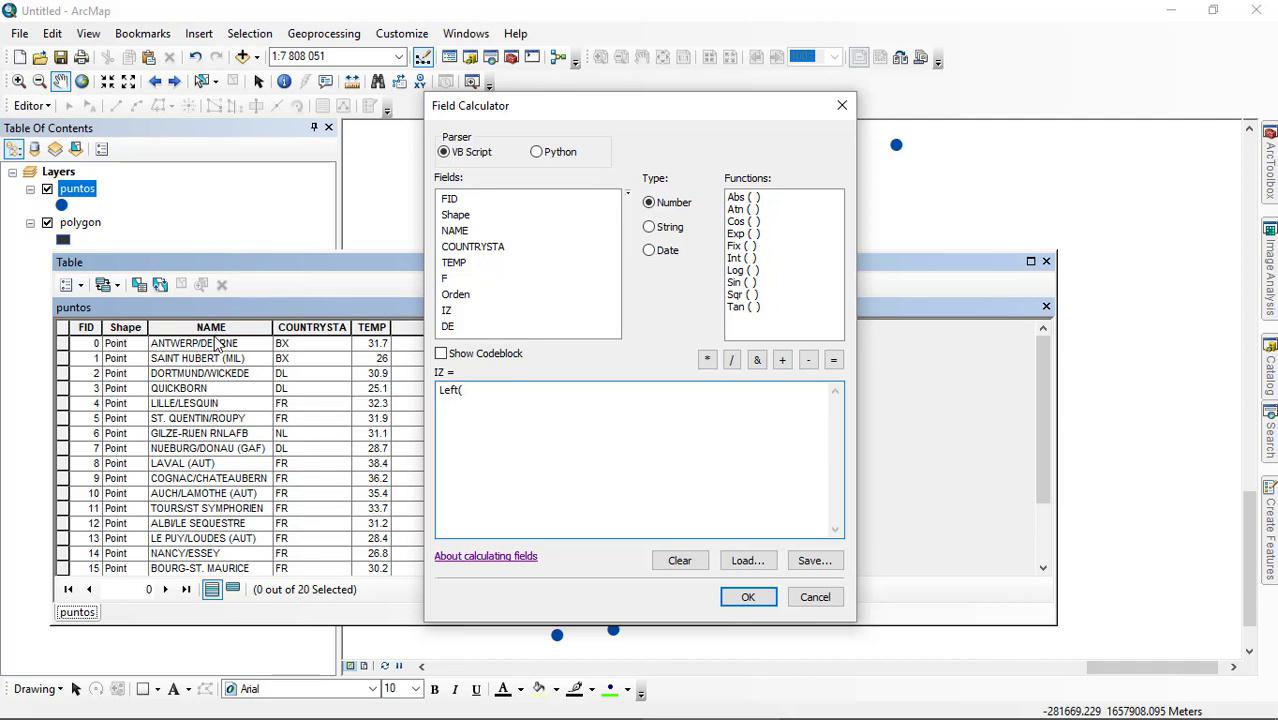
double_click(462, 232)
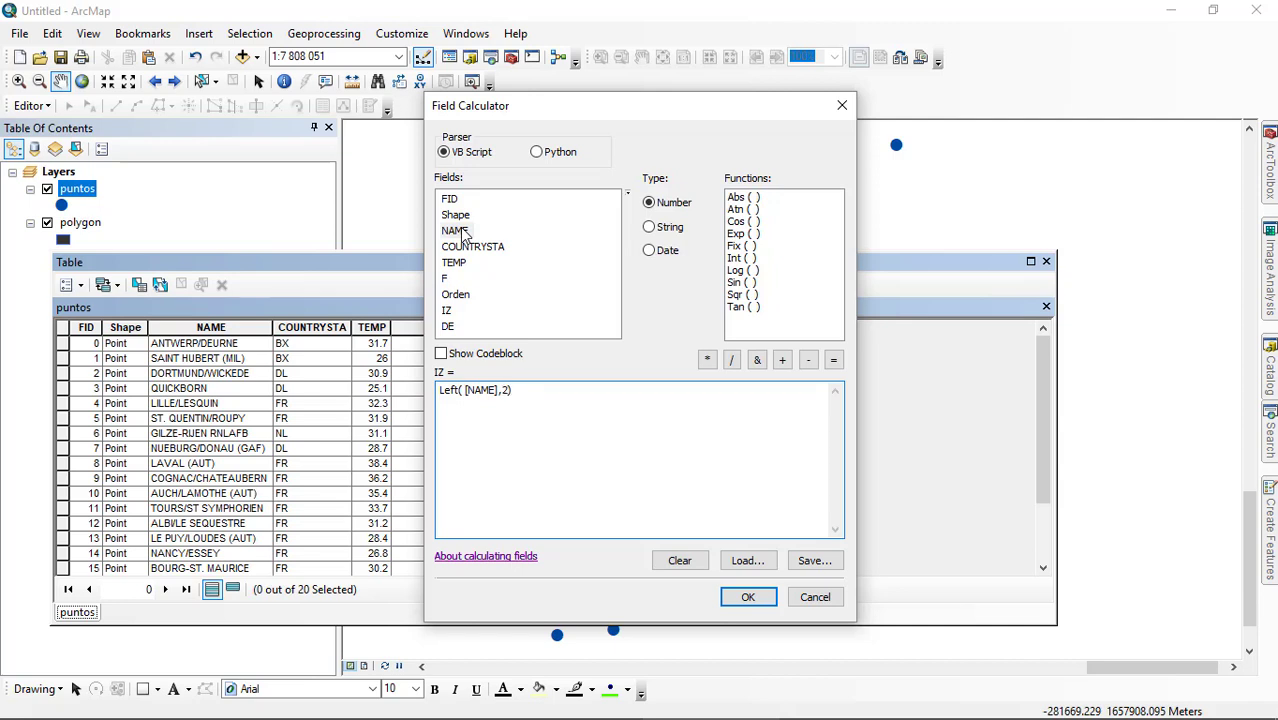
click(754, 596)
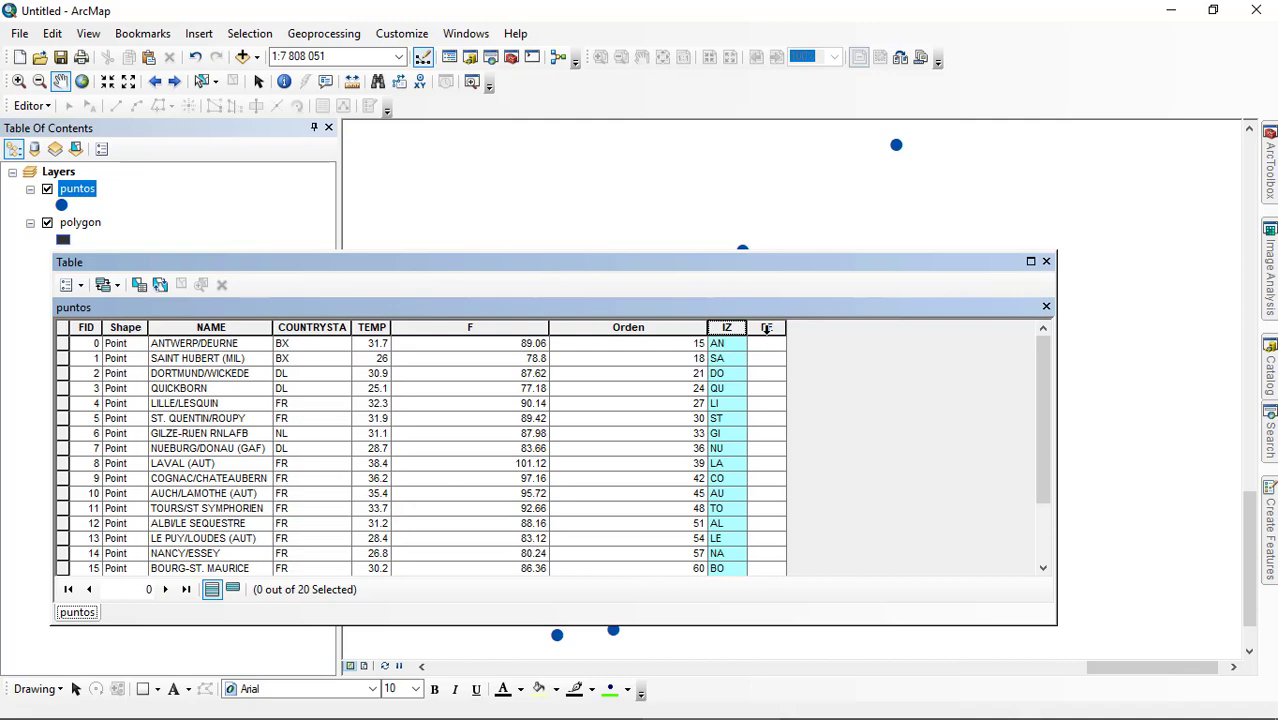
Calculate the DE field with the VBScript expression Right([NAME],3), accepting calculation outside an edit session
right_click(766, 328)
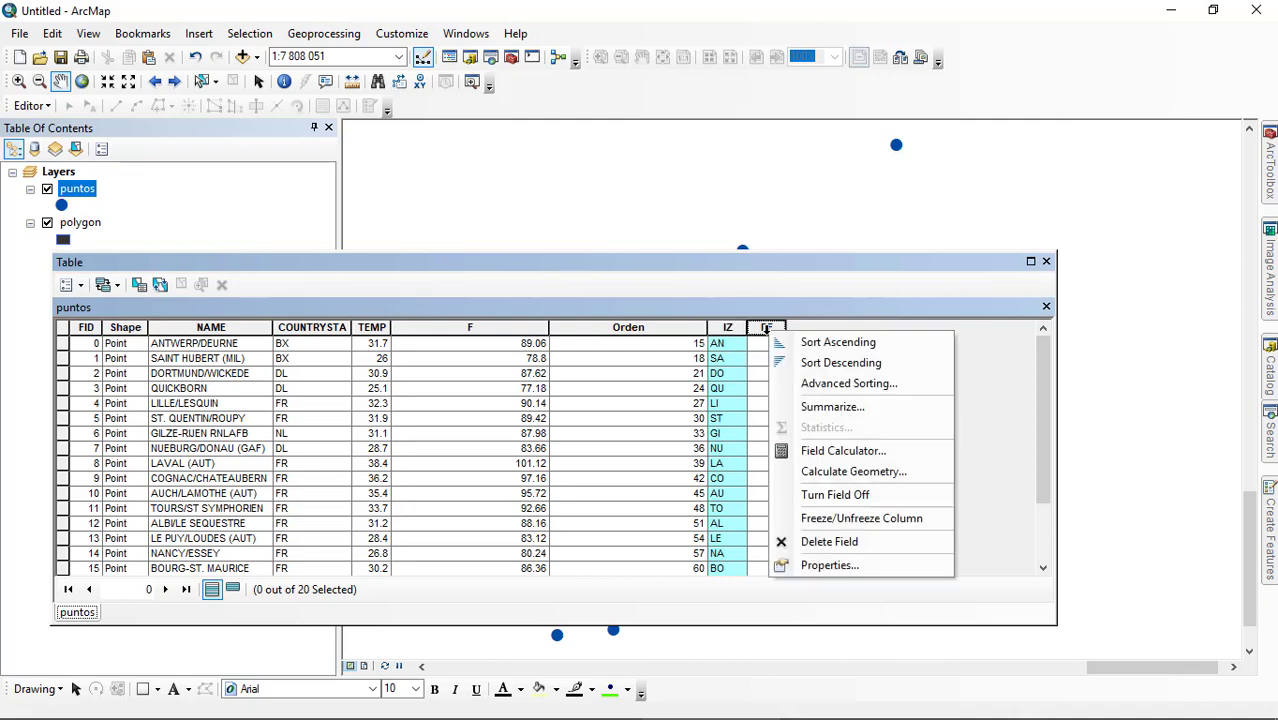
click(825, 451)
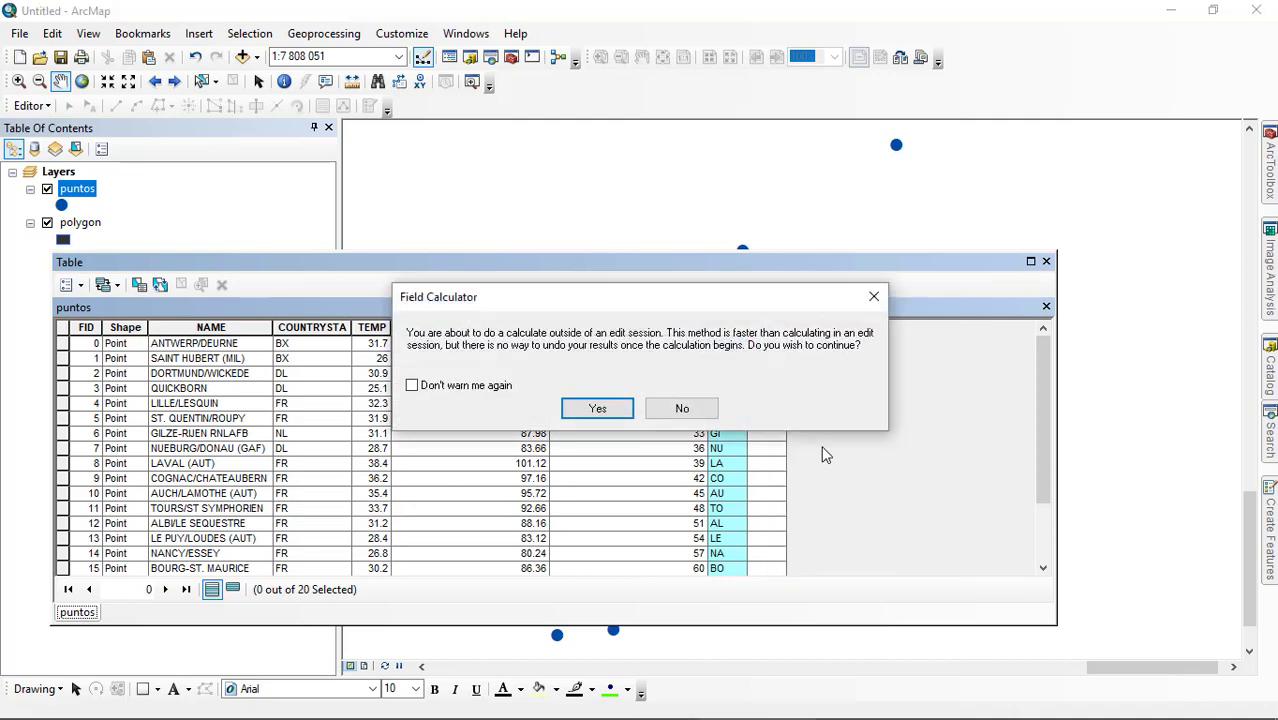
click(612, 414)
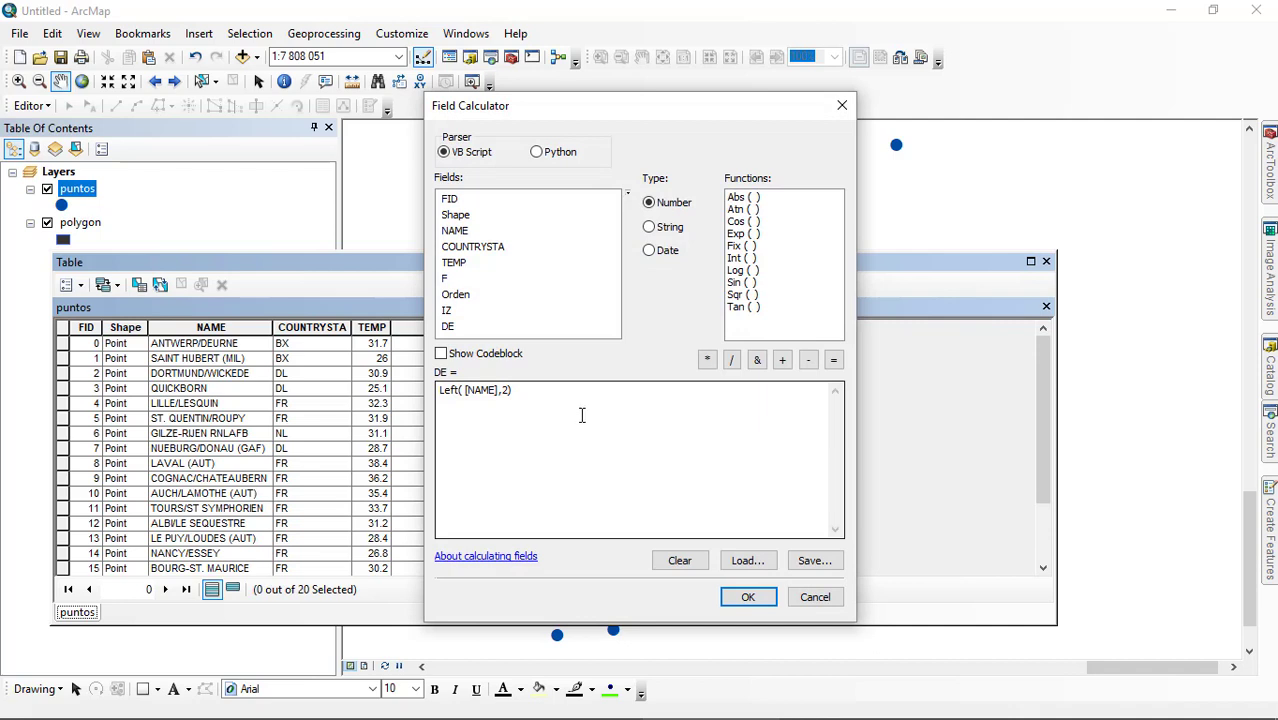
double_click(458, 391)
text(Right)
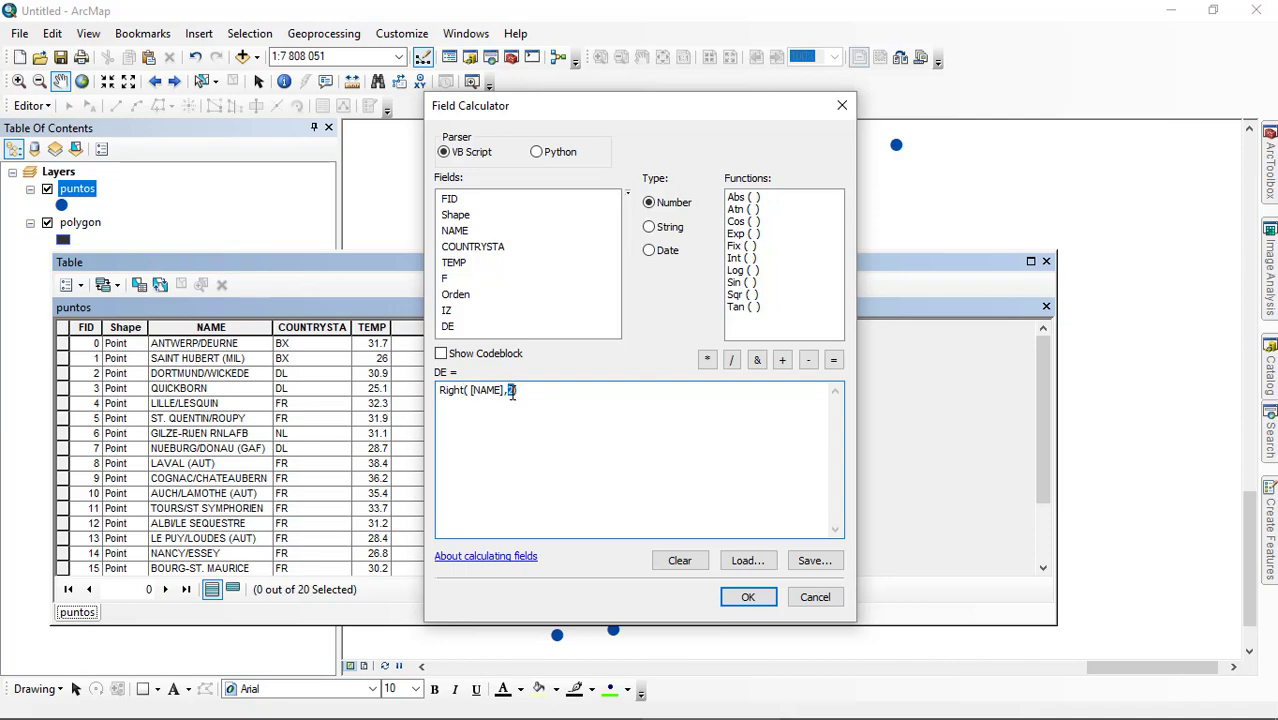
click(745, 597)
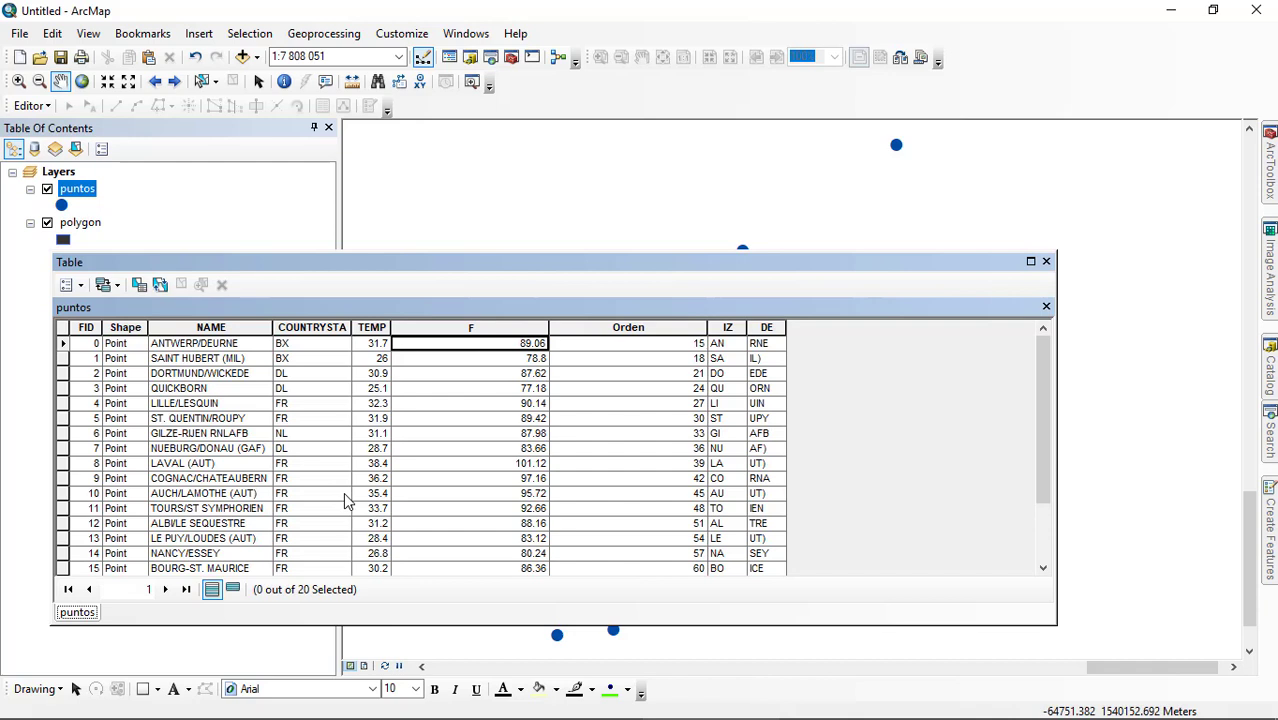
Add a Text field named Cod with length 10 to the puntos table
click(81, 287)
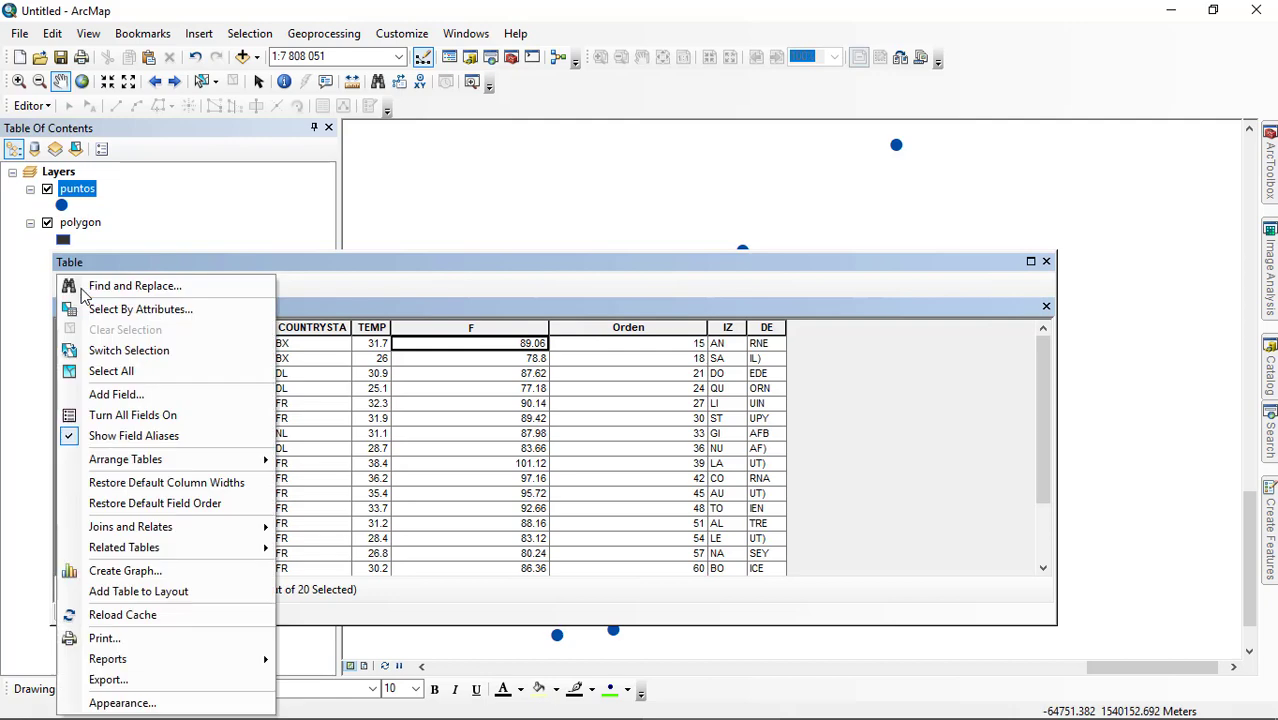
click(118, 400)
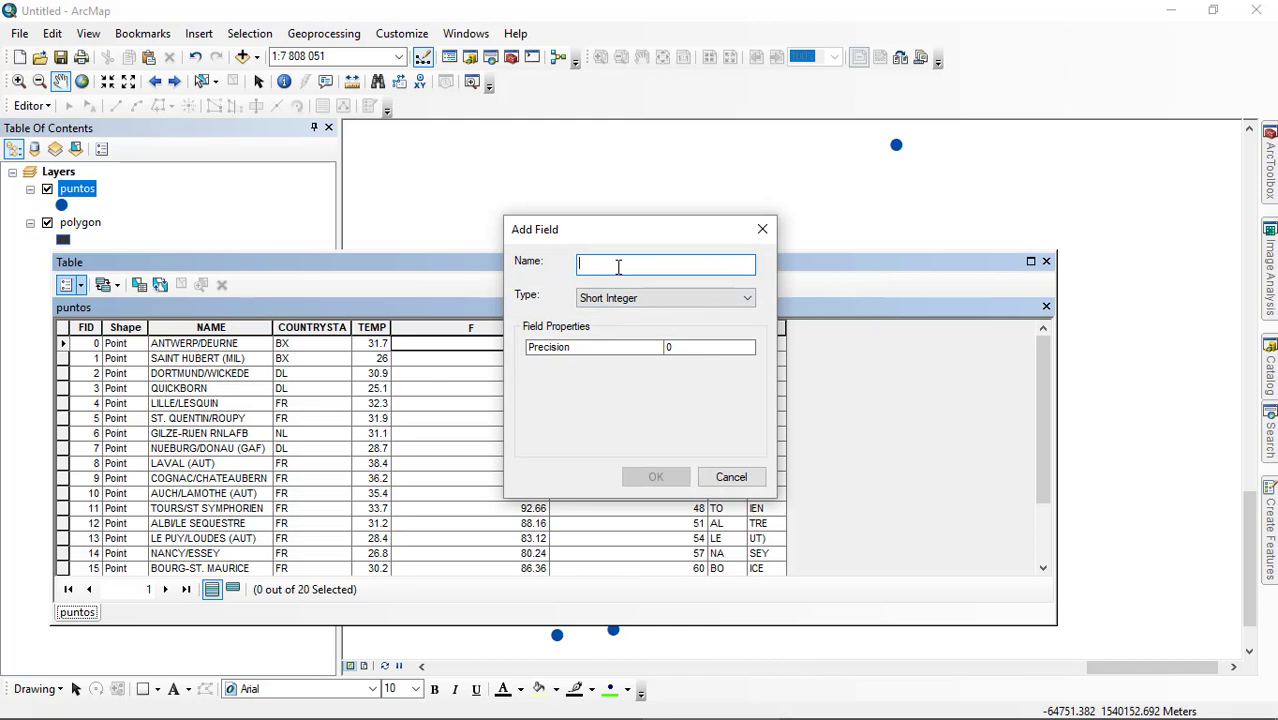
text(C)
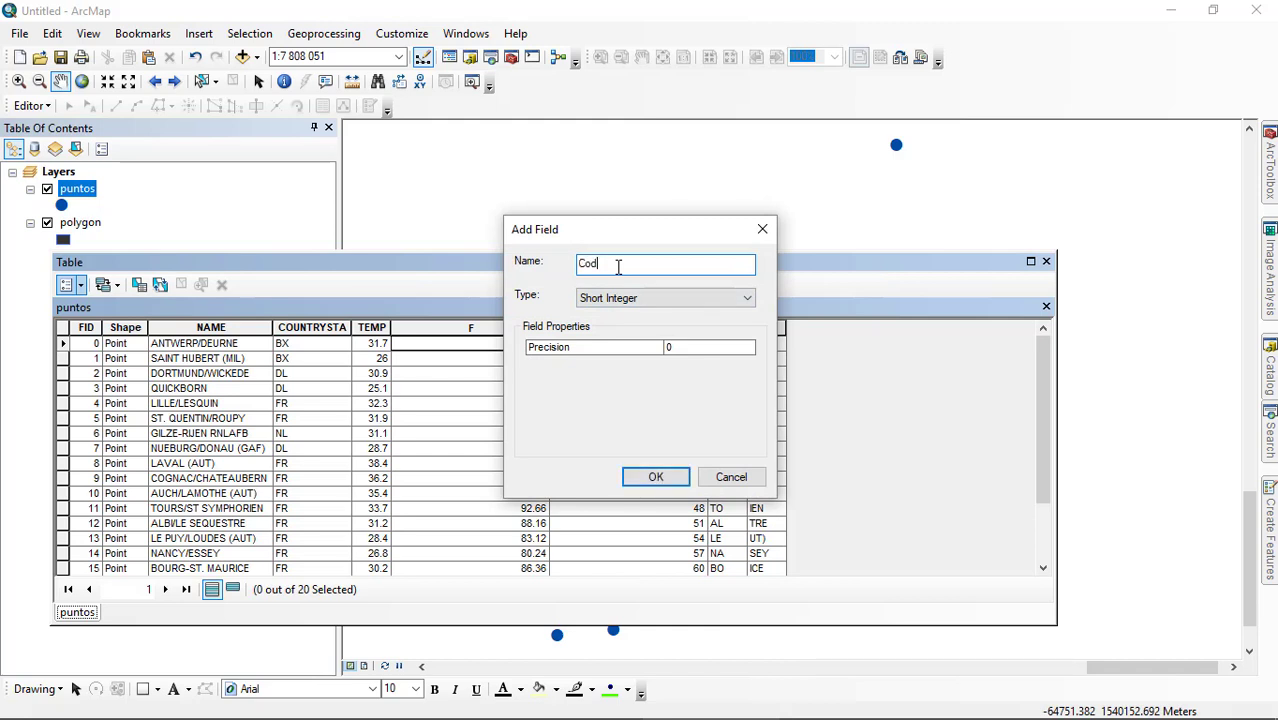
text(od)
click(598, 299)
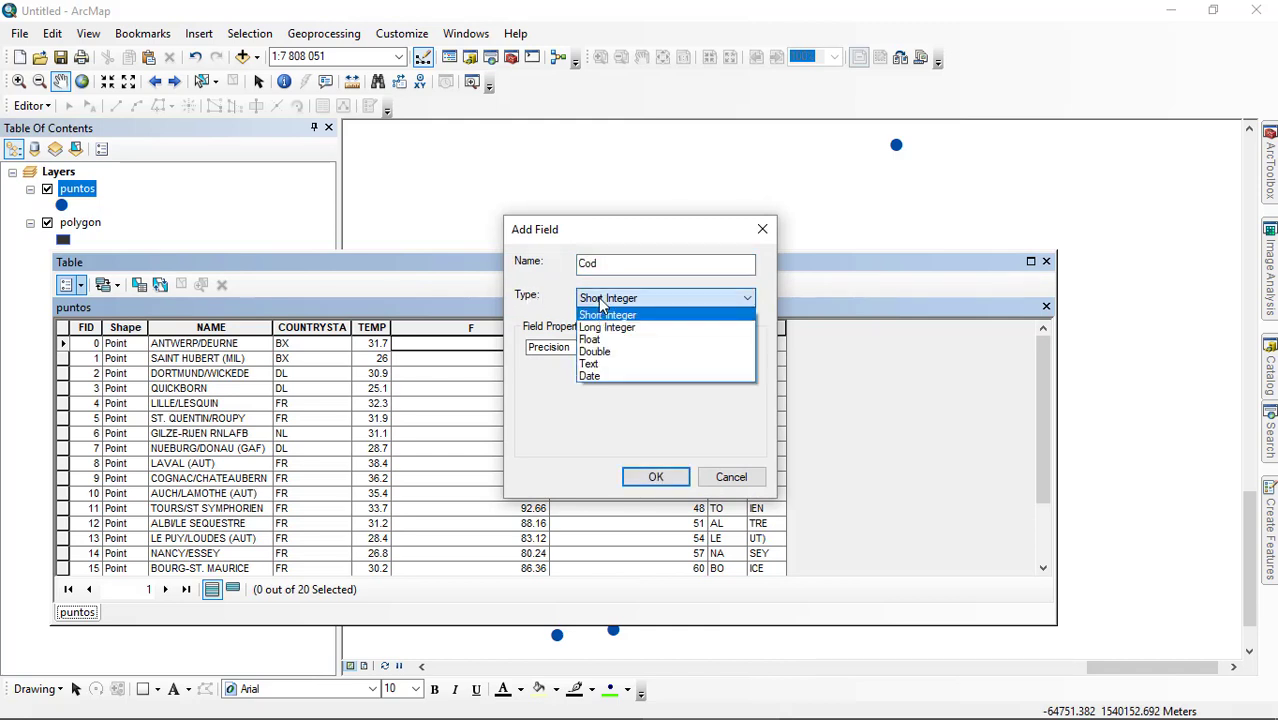
click(606, 368)
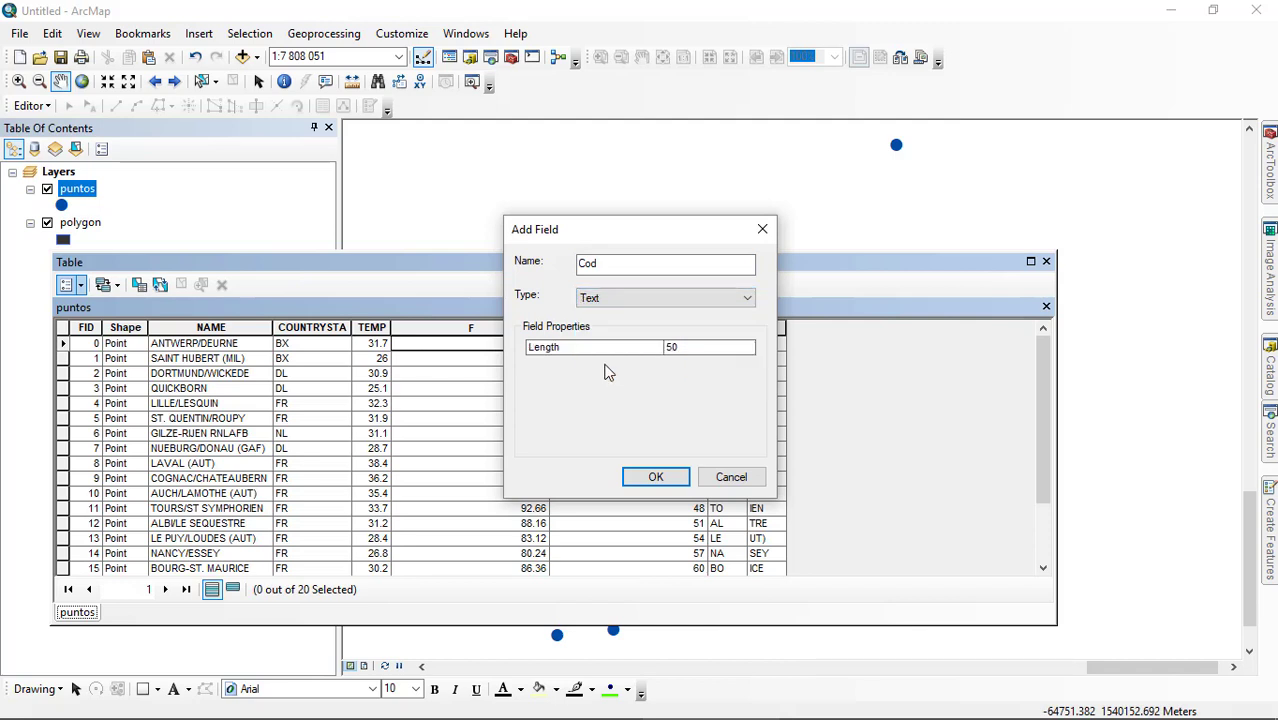
double_click(679, 347)
text(10)
click(656, 477)
Calculate the Cod field with the expression [COUNTRYSTA], replacing the previous expression and accepting calculation outside an edit session
click(827, 332)
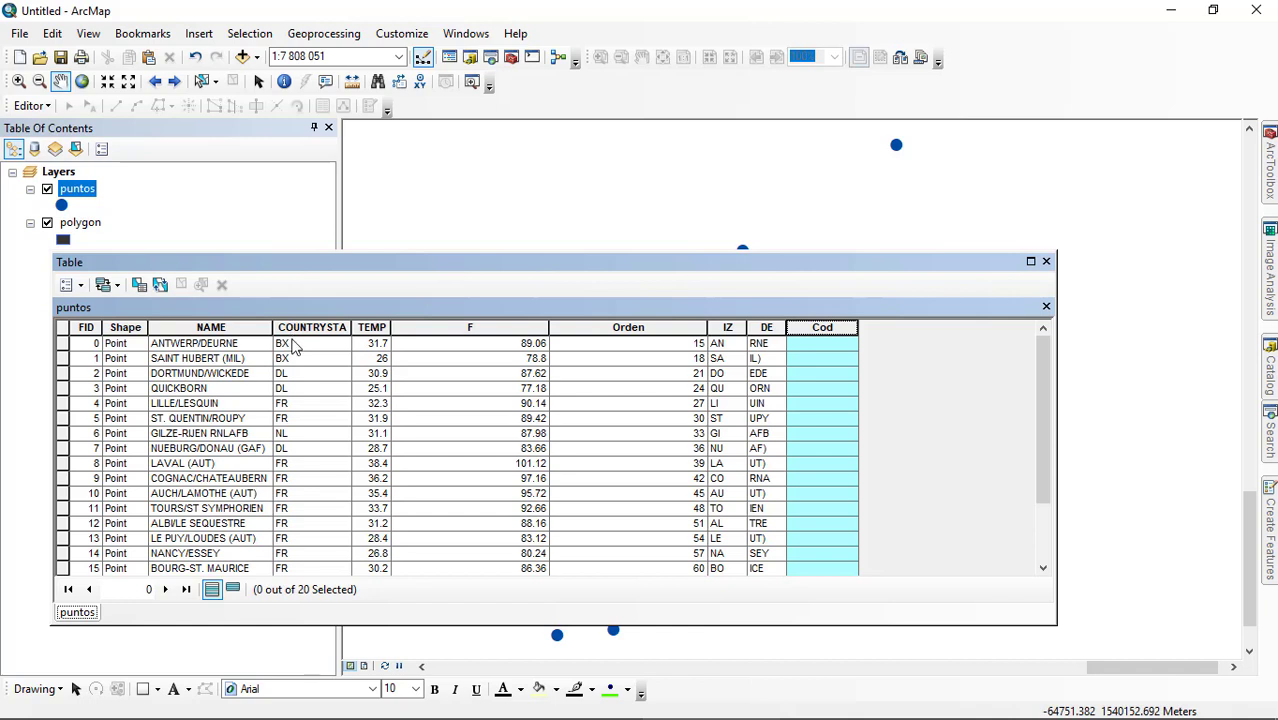
right_click(812, 334)
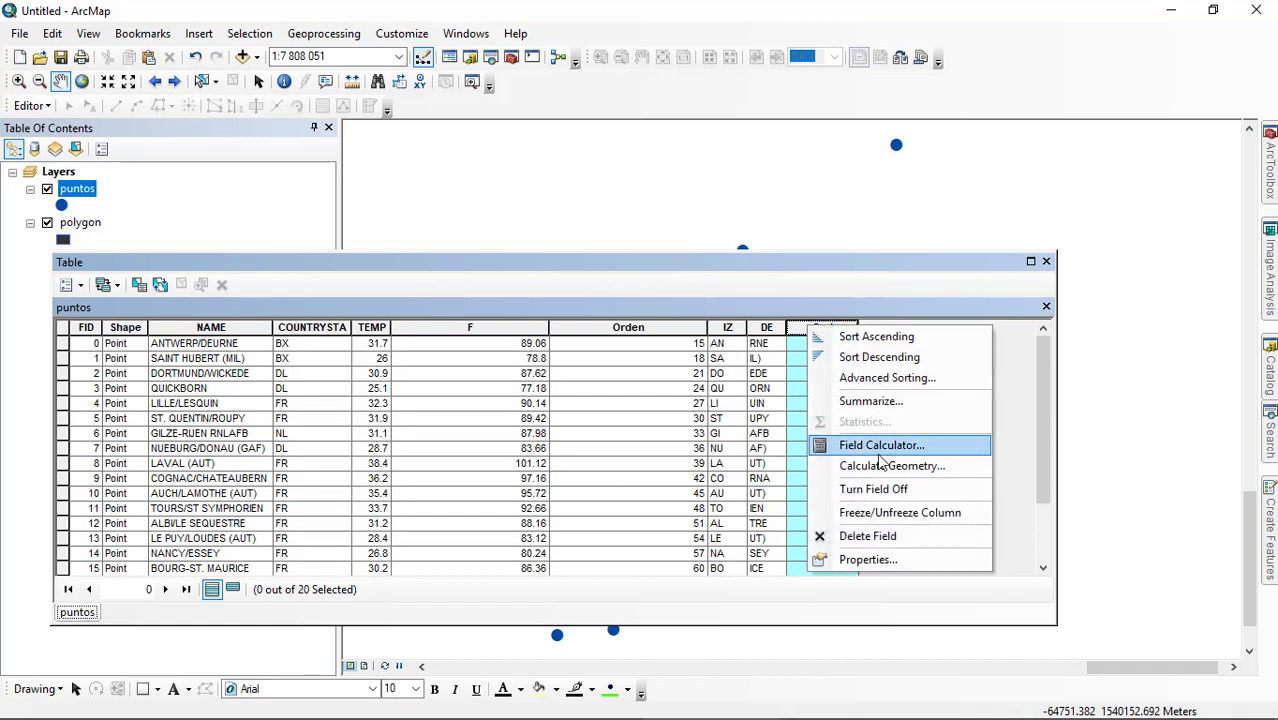
click(840, 443)
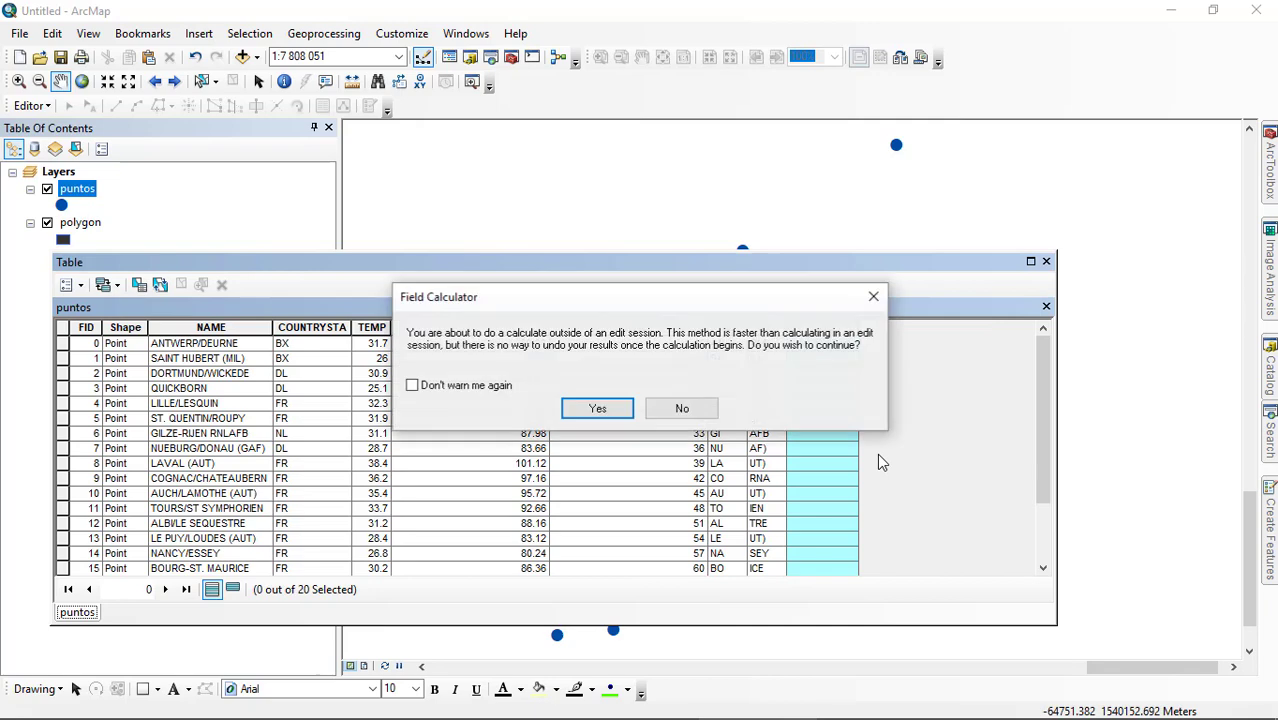
click(596, 412)
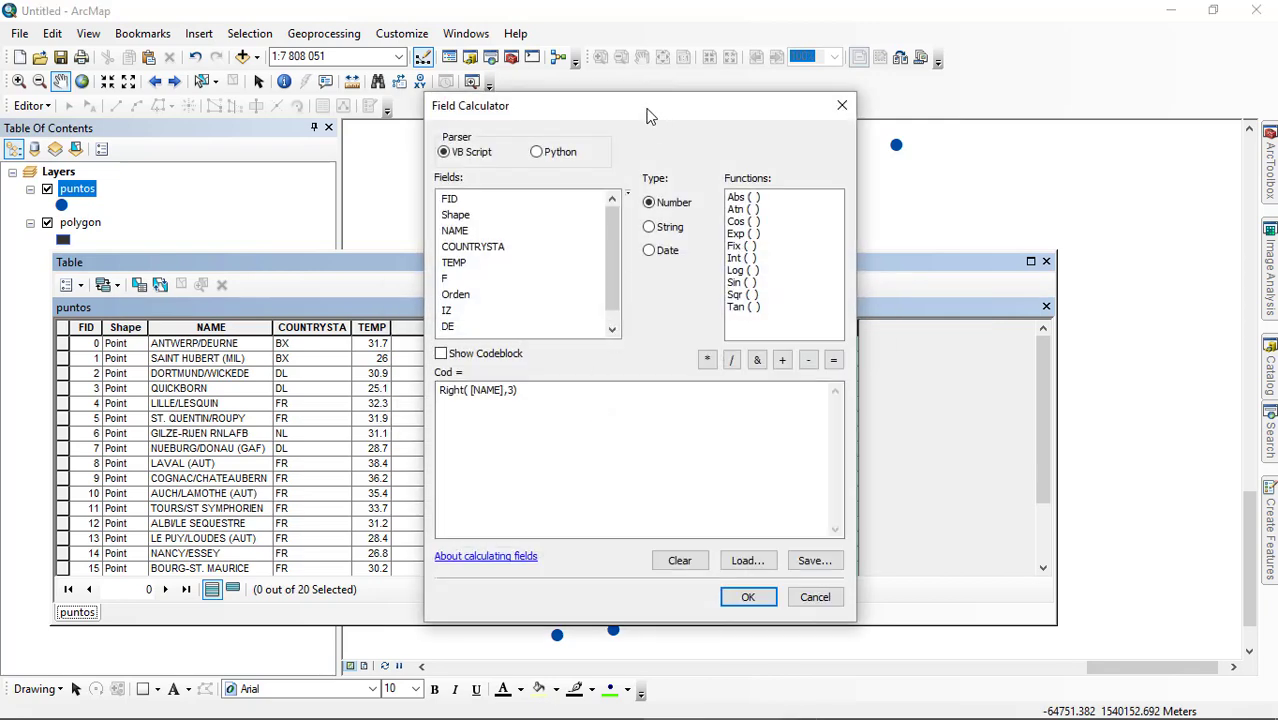
drag(647, 116, 1064, 95)
drag(944, 395, 785, 395)
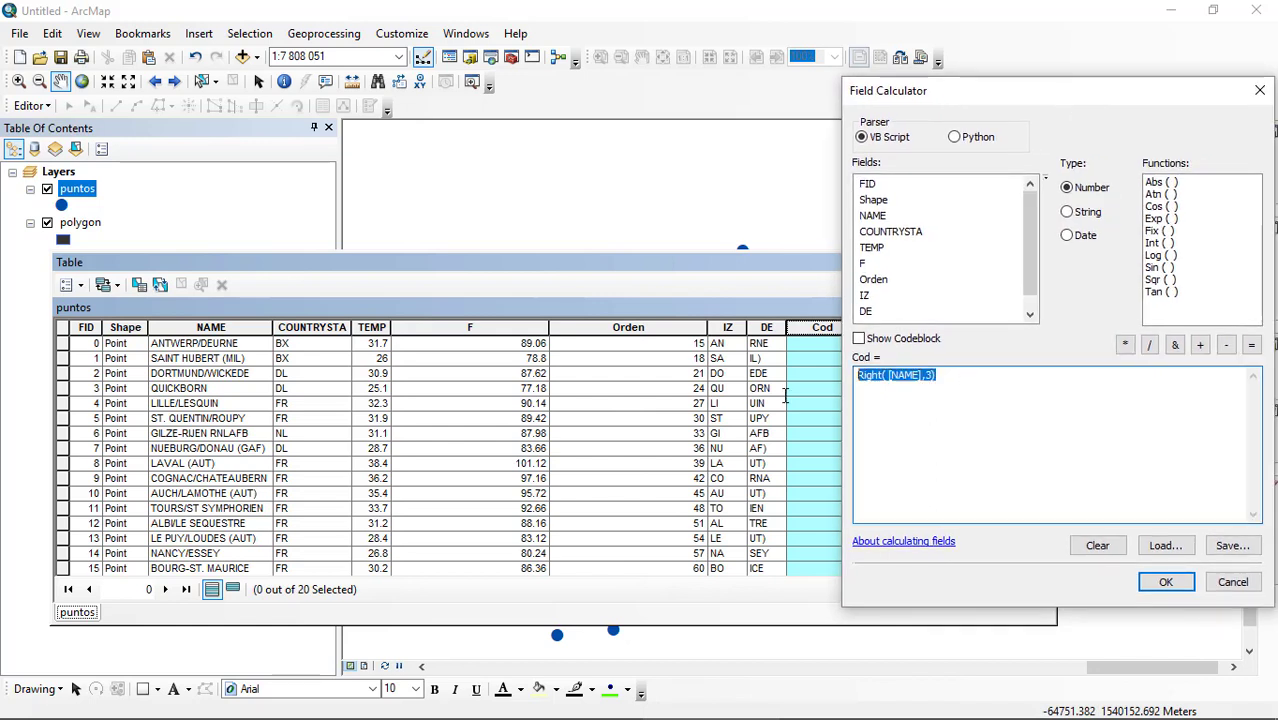
key(Delete)
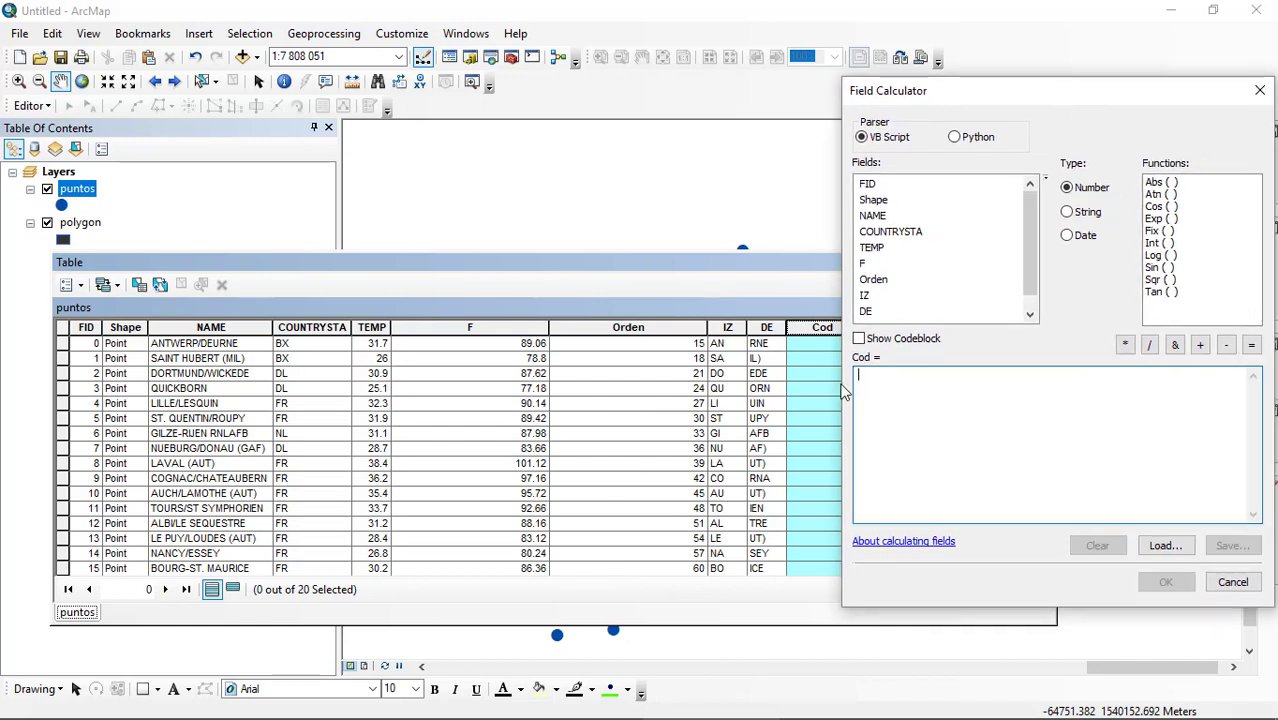
double_click(896, 232)
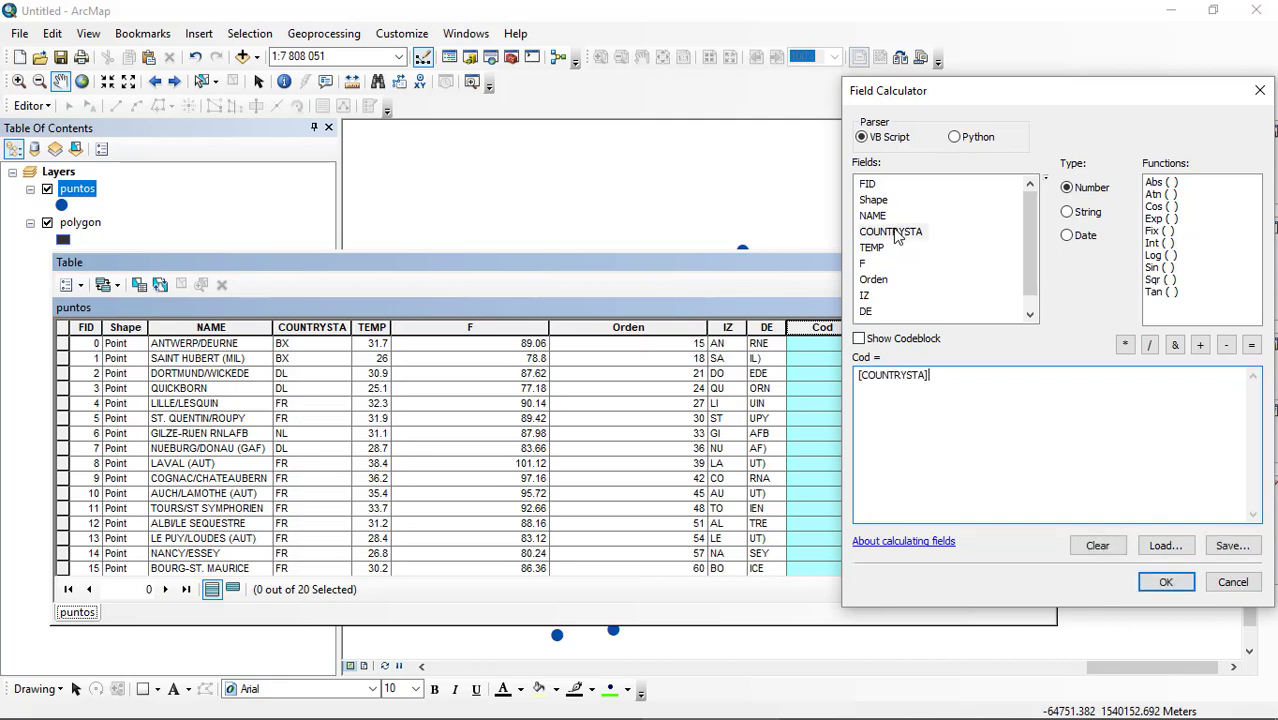
click(1163, 583)
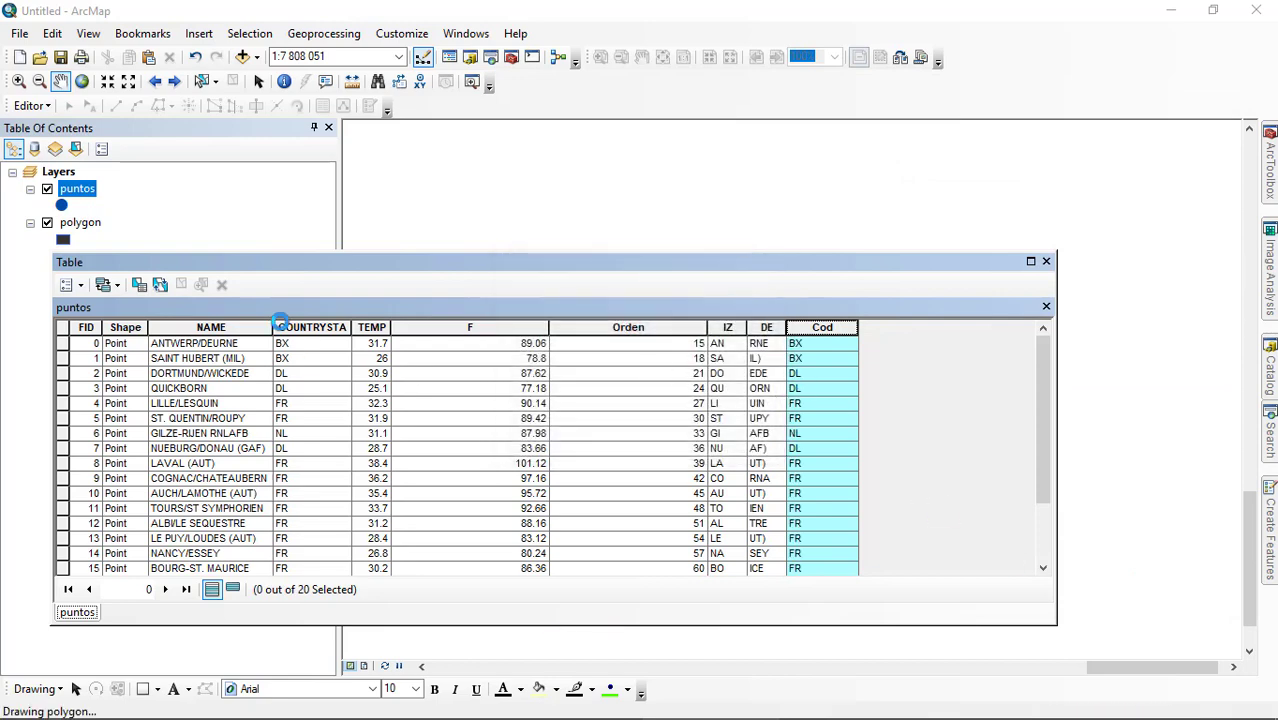
Recalculate the Cod field by concatenating the country code and order number with [COUNTRYSTA] & [Orden]
right_click(819, 326)
click(868, 447)
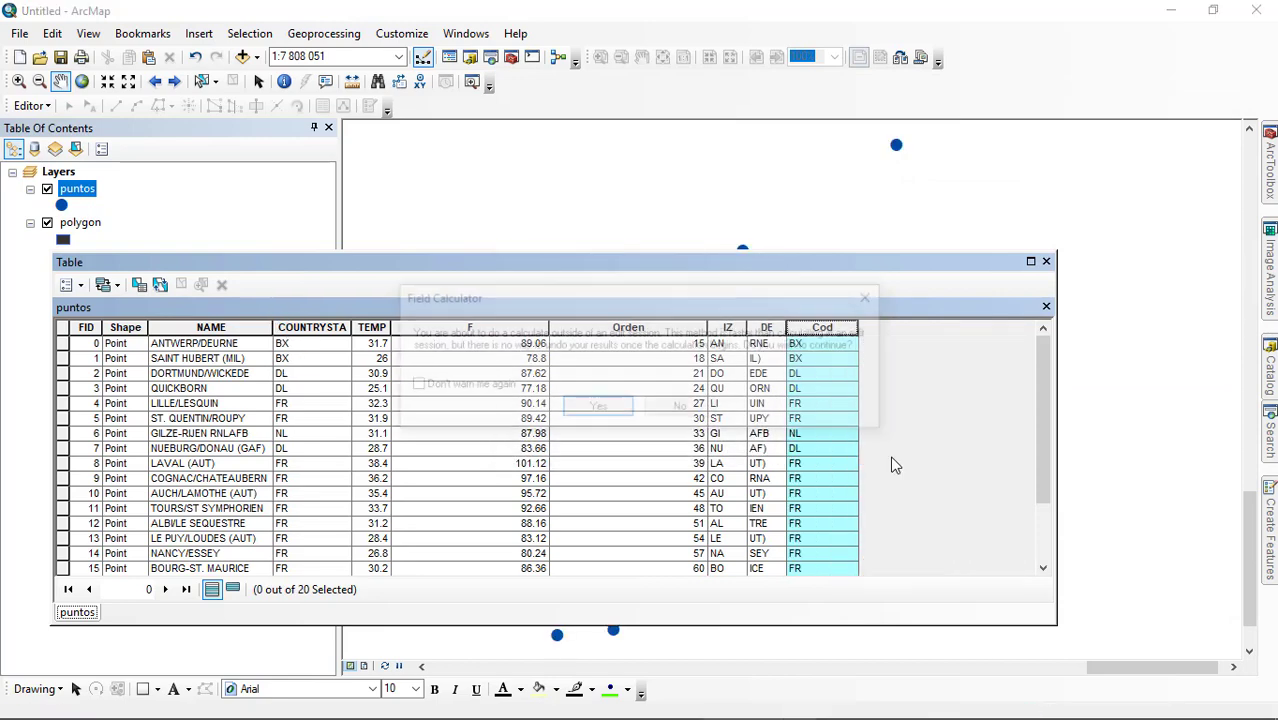
click(625, 412)
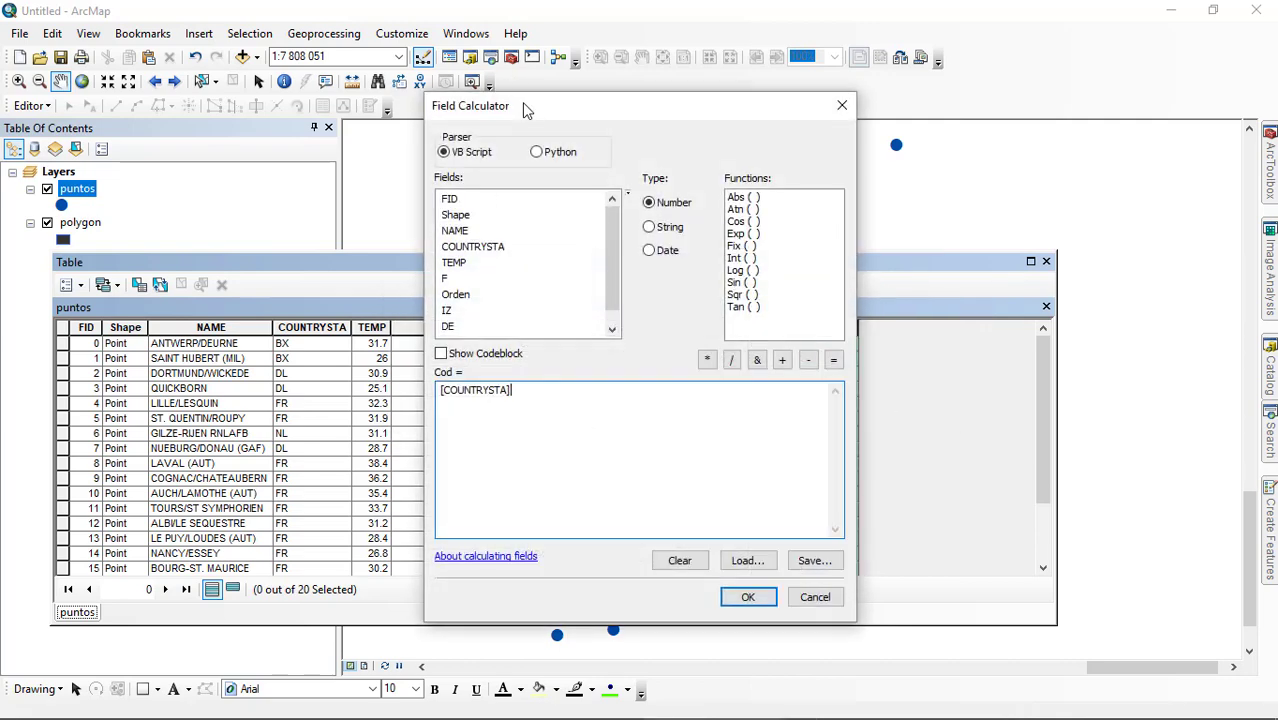
drag(523, 105, 879, 224)
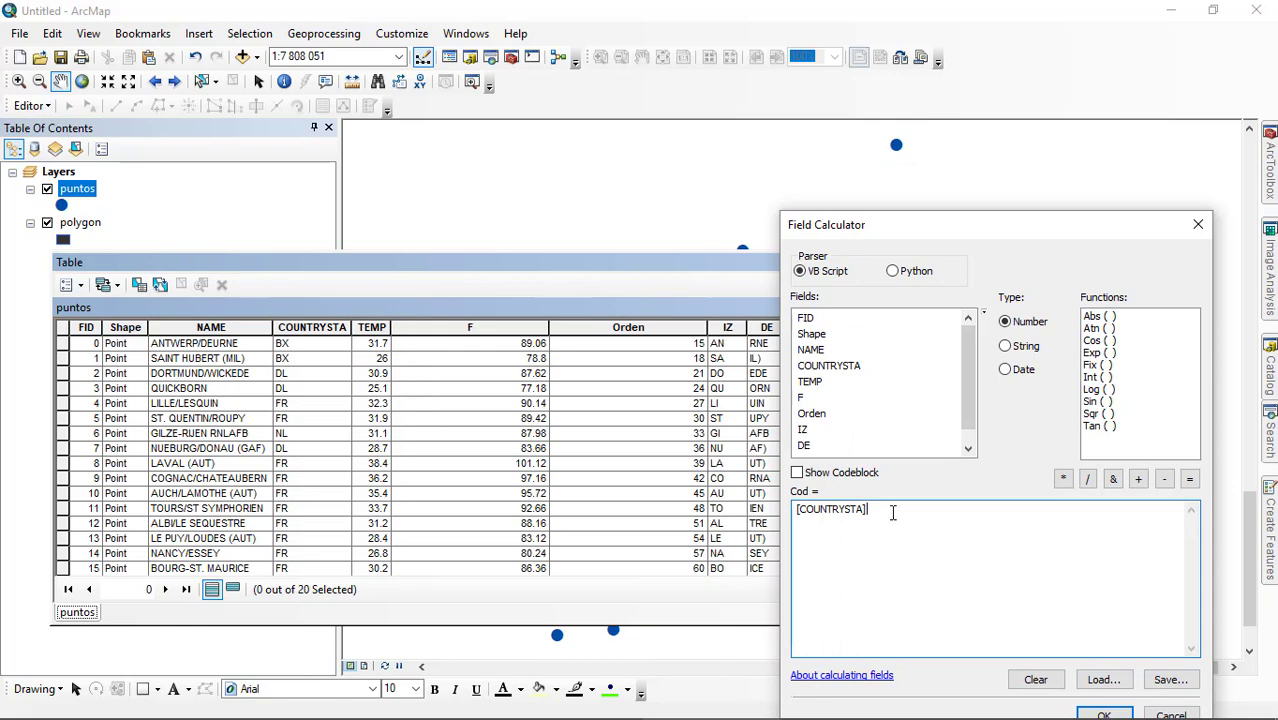
drag(926, 231, 818, 165)
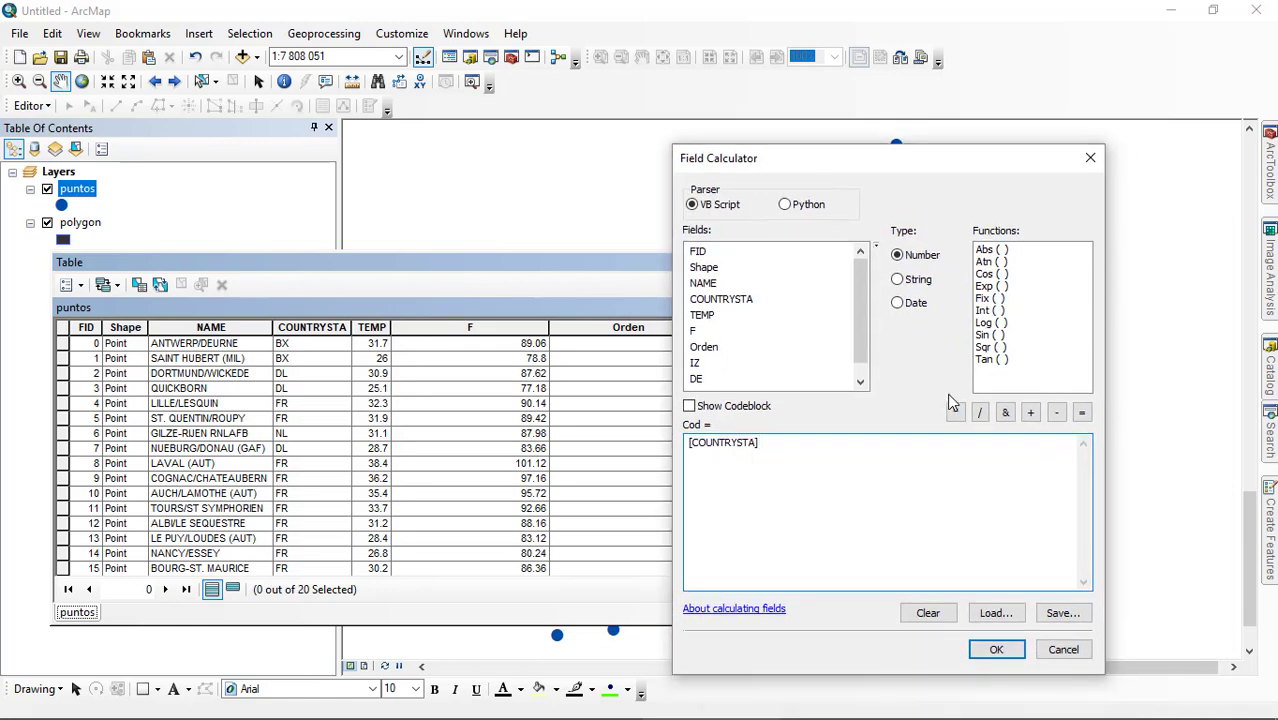
click(1006, 418)
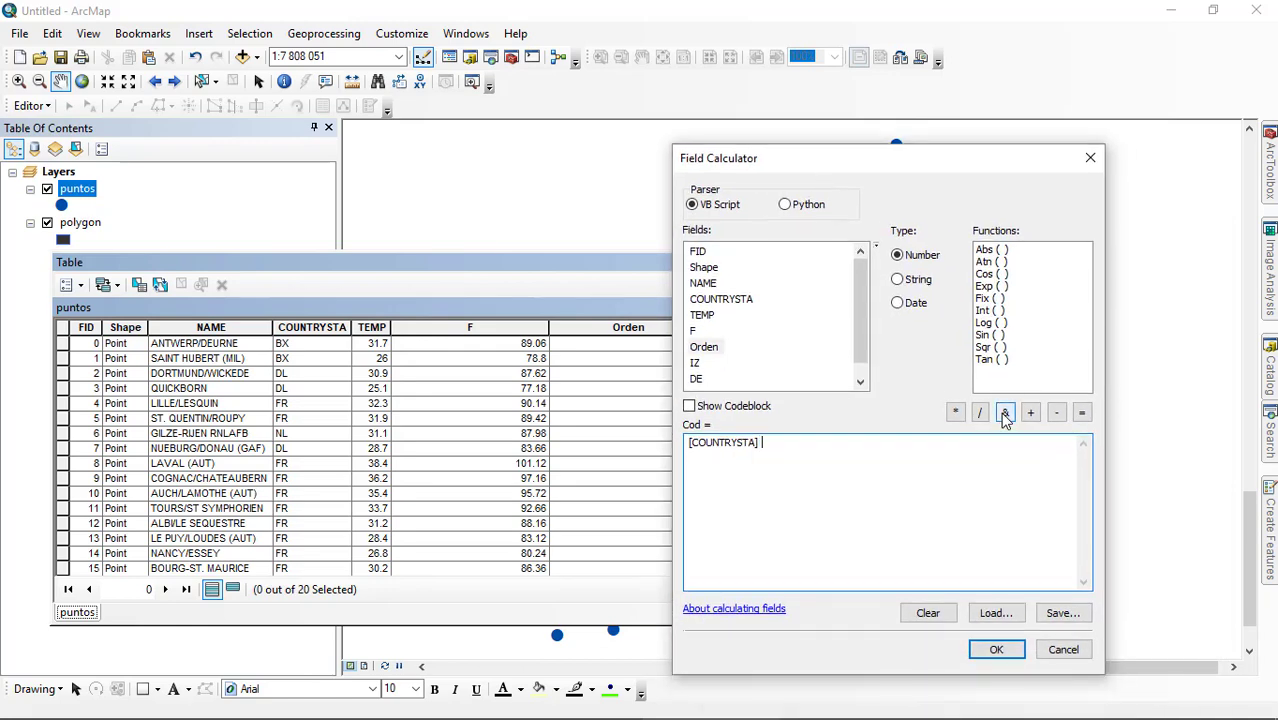
click(1006, 418)
key(BackSpace)
key(BackSpace)
double_click(710, 350)
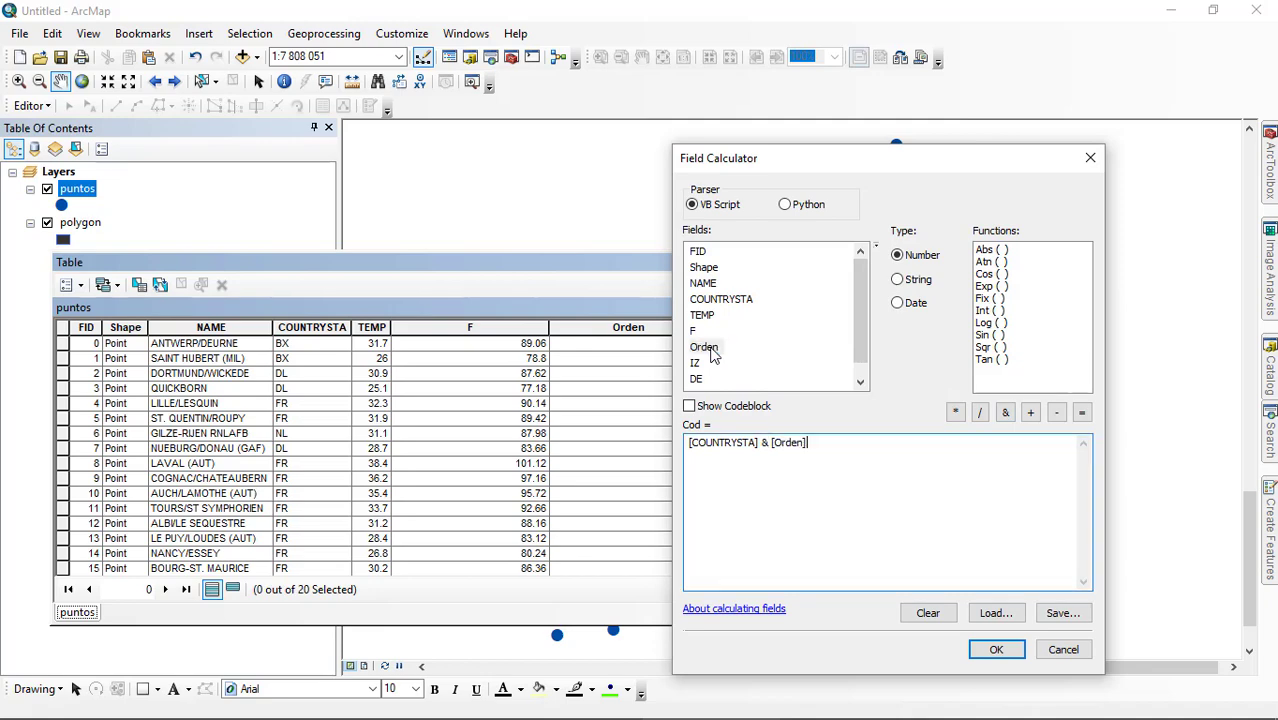
click(981, 650)
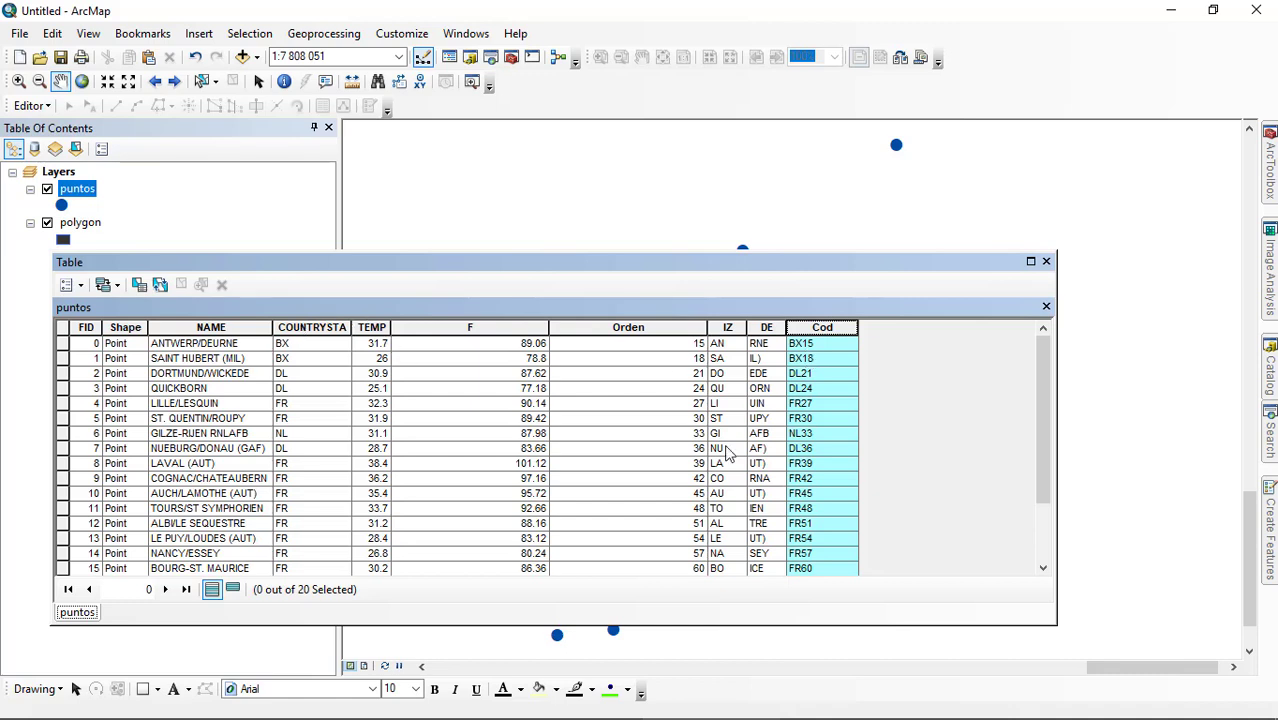
Recalculate Cod with a hyphen between the two values, using [COUNTRYSTA] & "-" & [Orden]
right_click(818, 335)
click(882, 446)
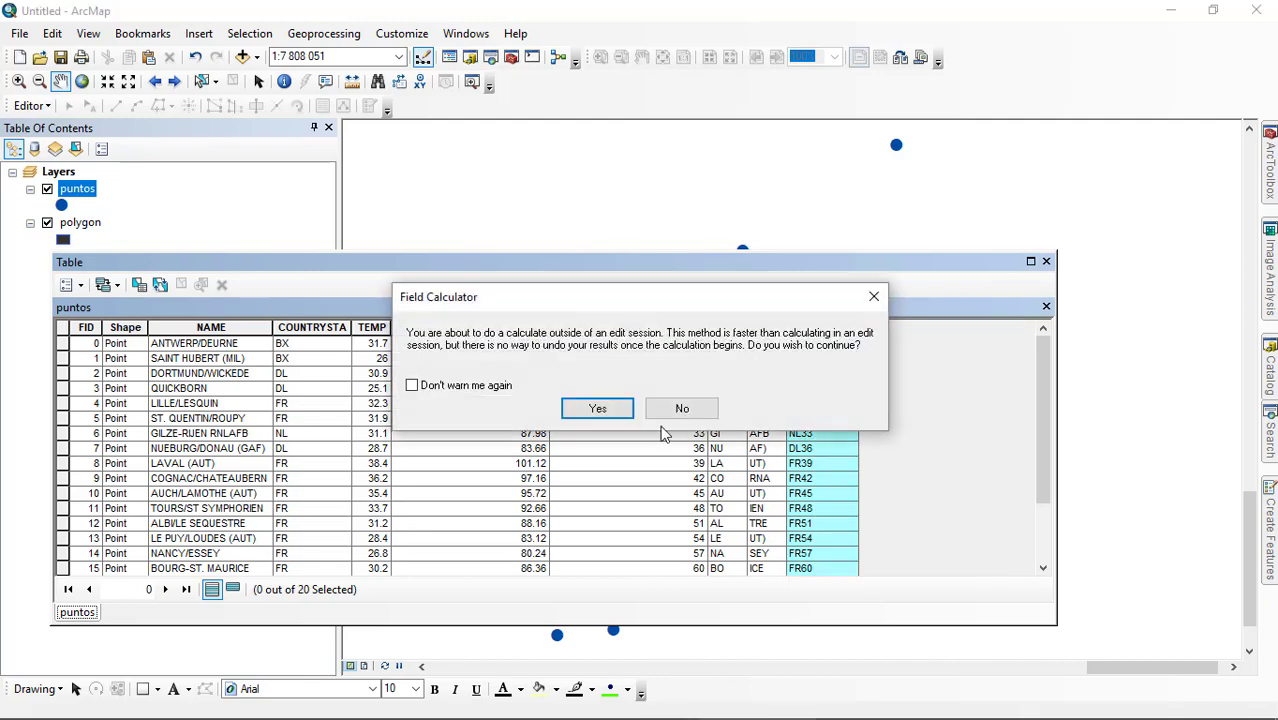
click(604, 408)
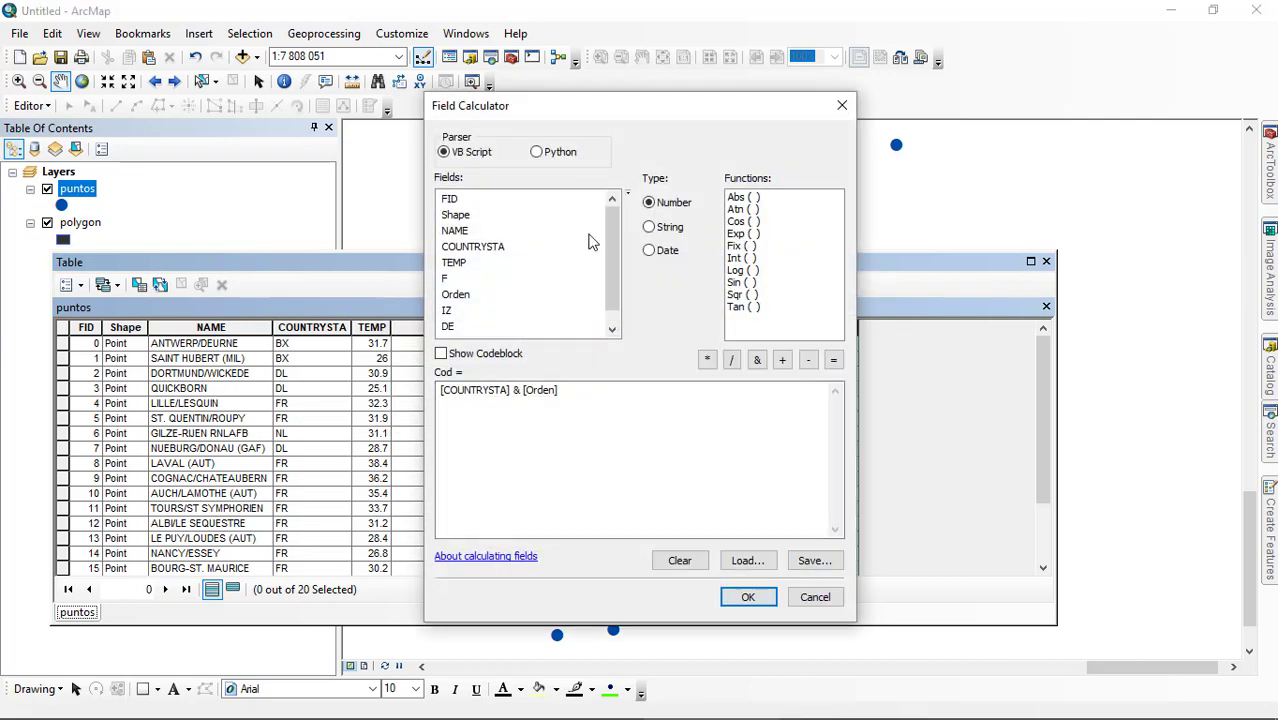
drag(591, 118, 458, 126)
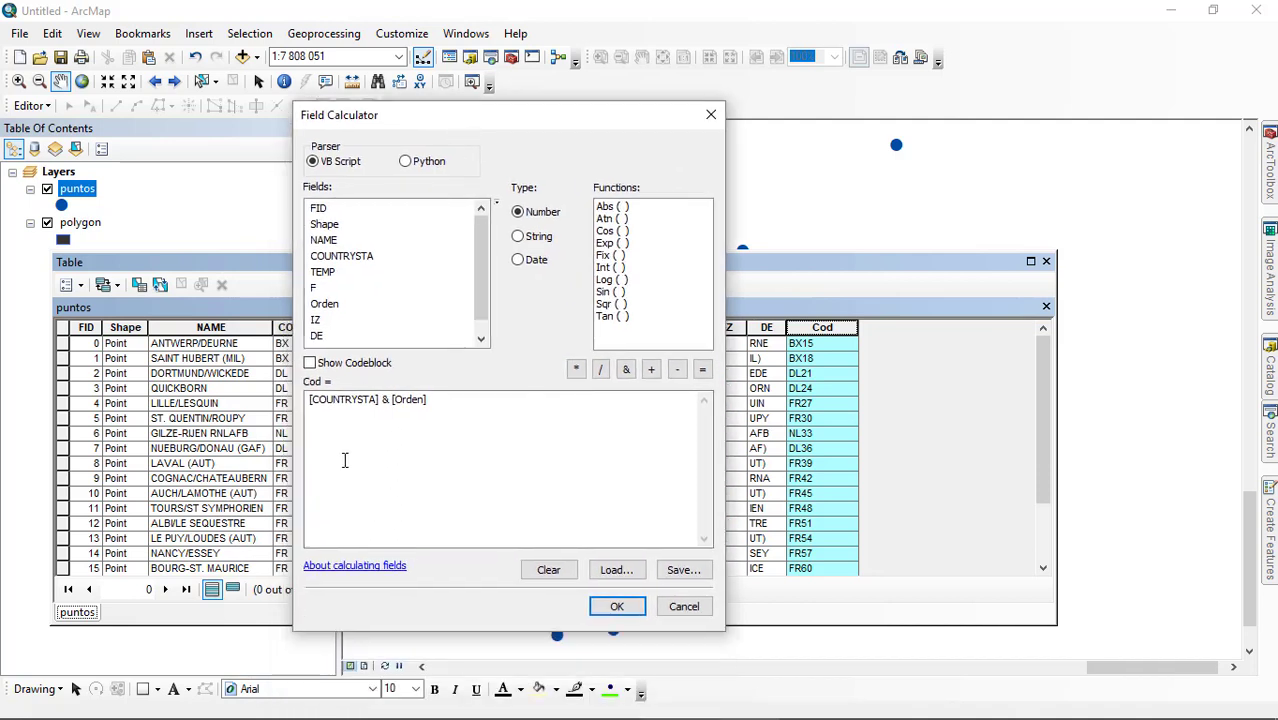
click(390, 400)
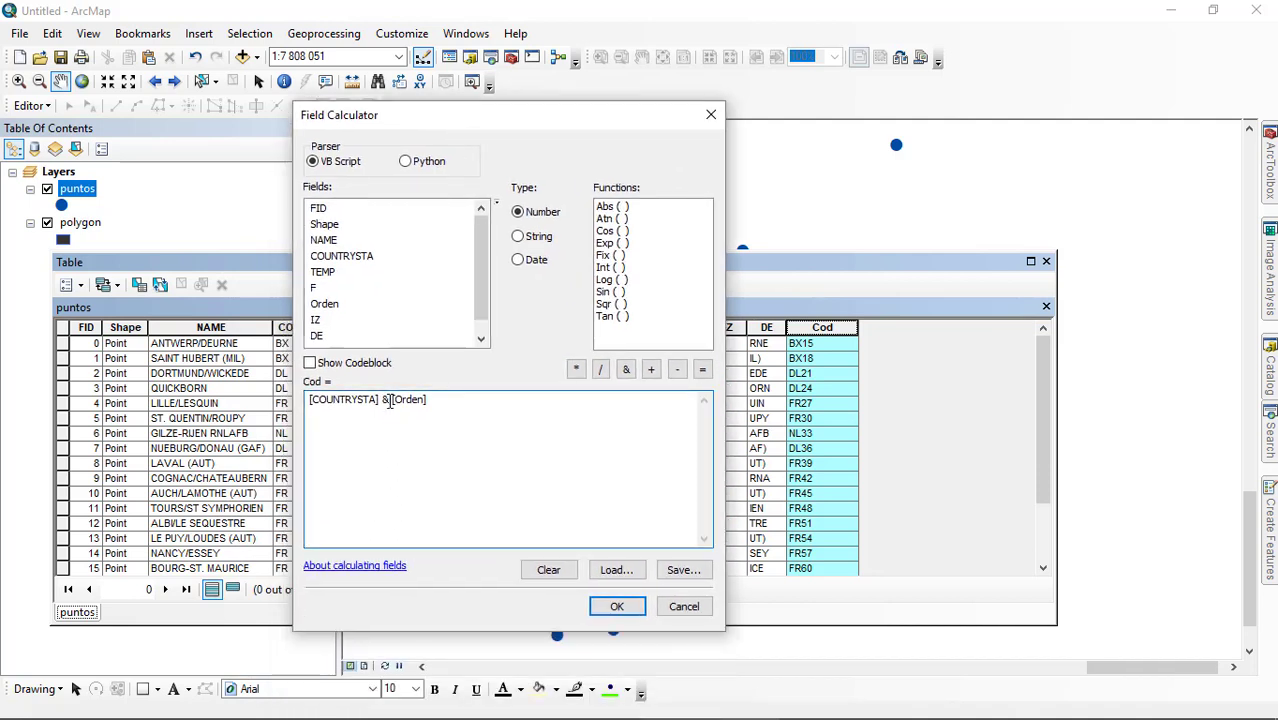
click(626, 369)
key(BackSpace)
text("")
click(617, 606)
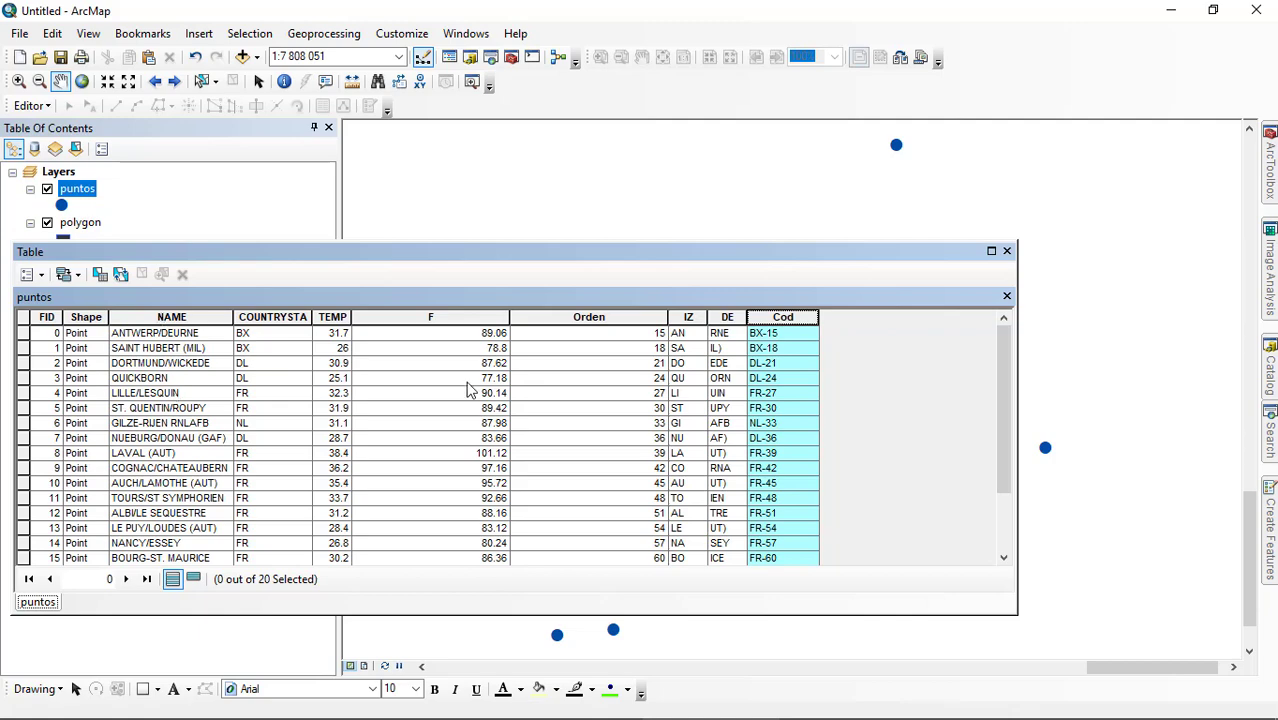
Try to recalculate Cod with the first two NAME characters in front, using Left( [NAME] ,2)[COUNTRYSTA] & "-" & [Orden]
right_click(803, 320)
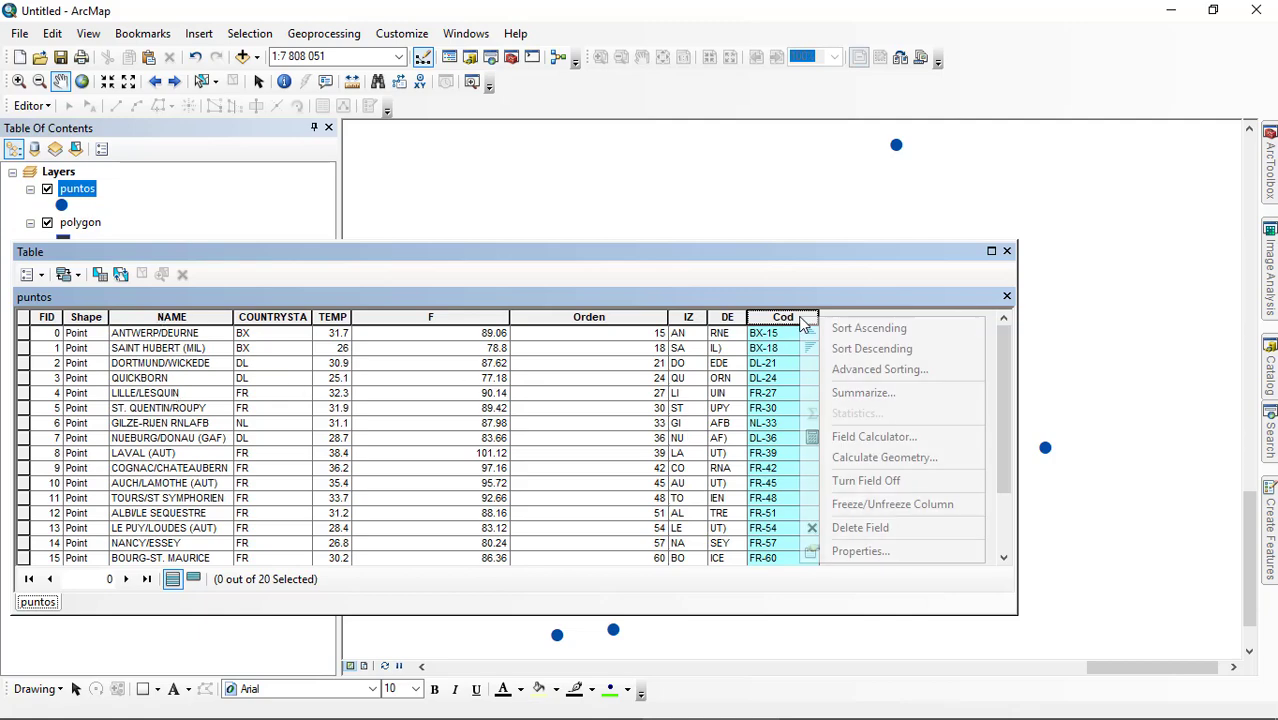
click(892, 440)
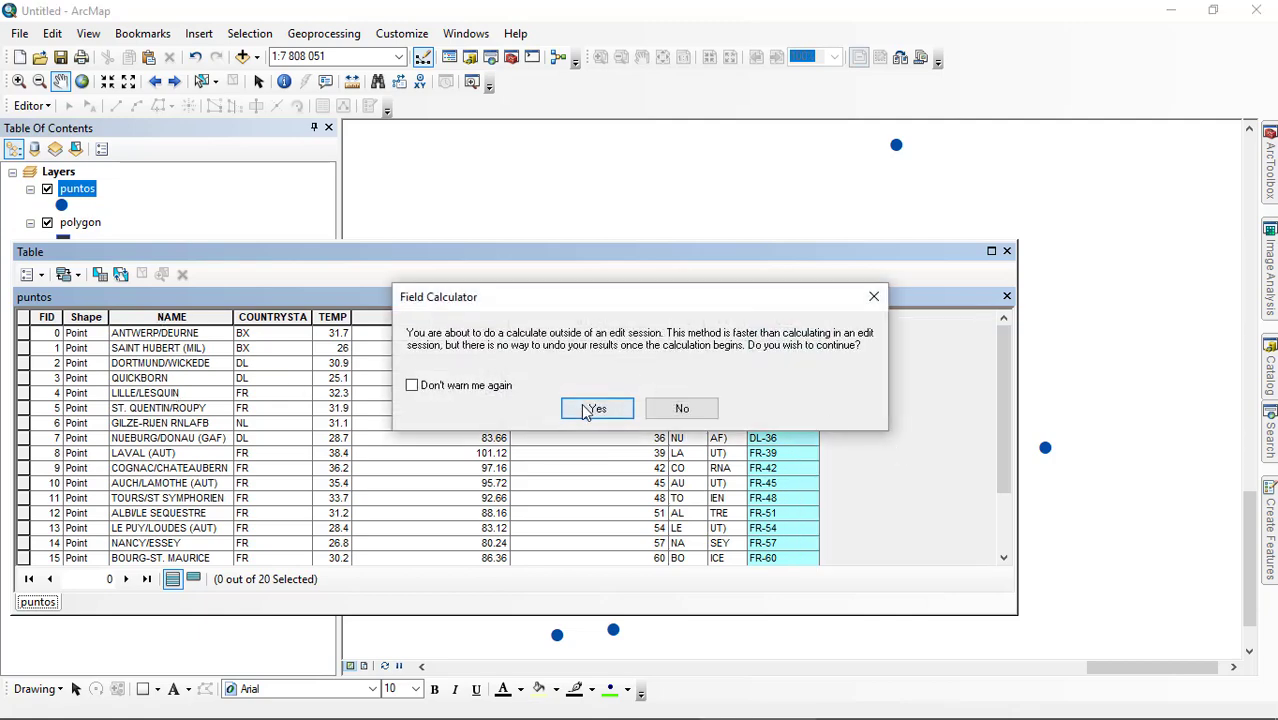
click(590, 410)
drag(613, 103, 805, 91)
click(806, 380)
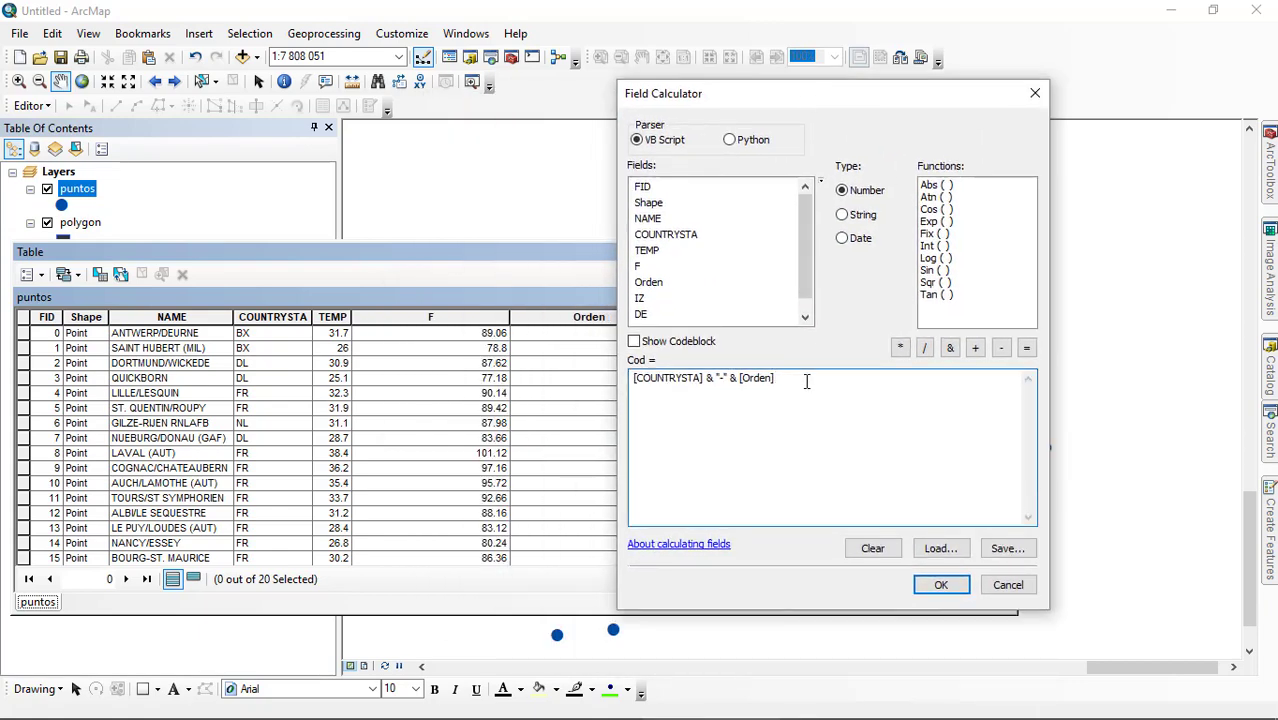
key(Home)
text(Left)
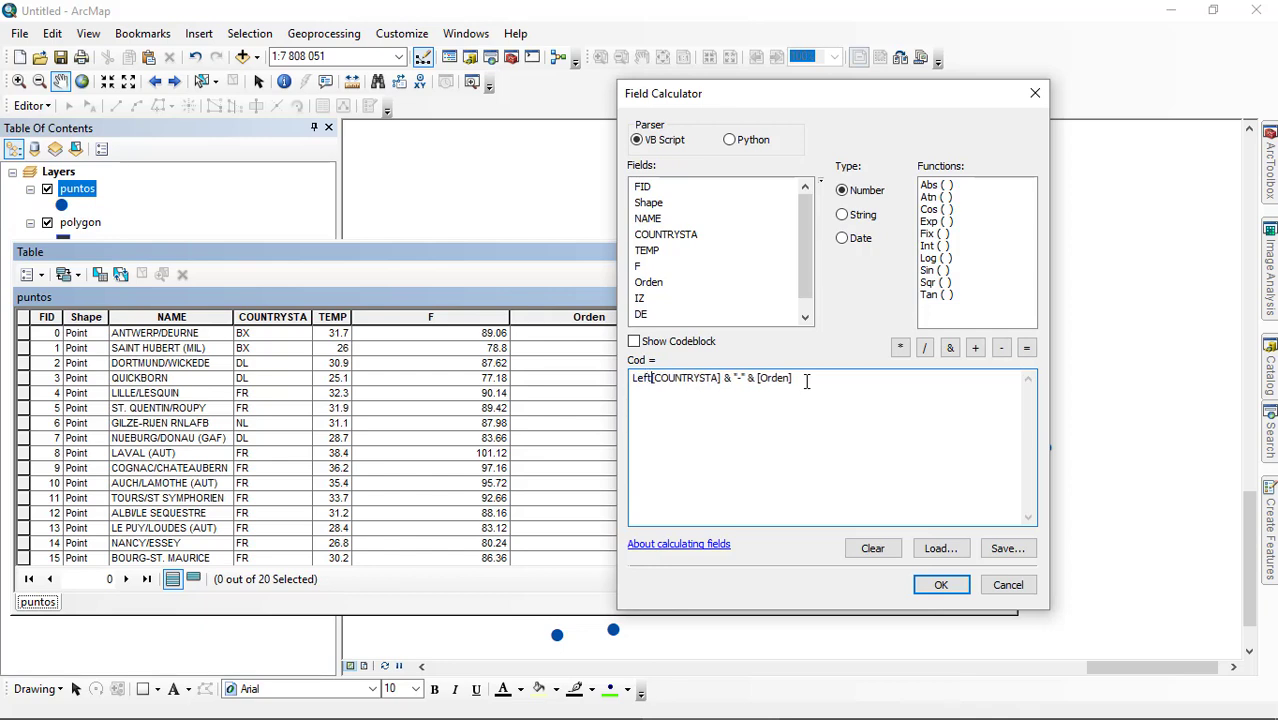
text(())
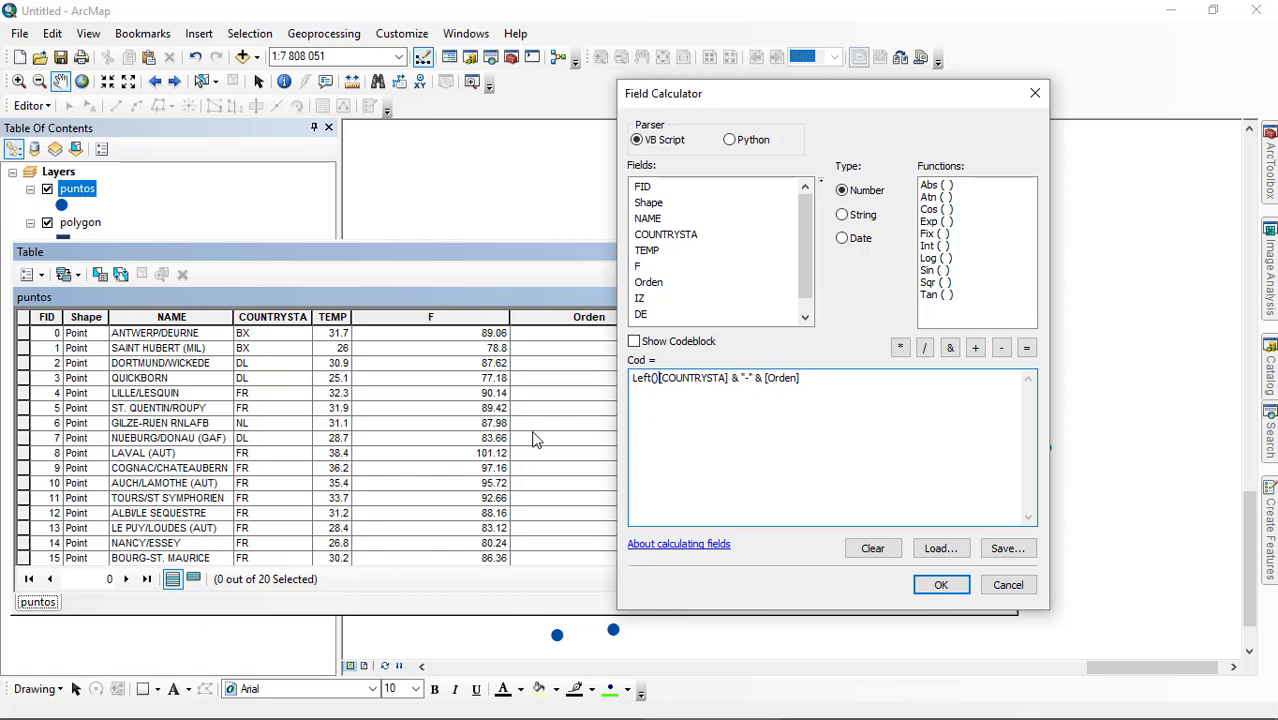
click(656, 380)
double_click(648, 219)
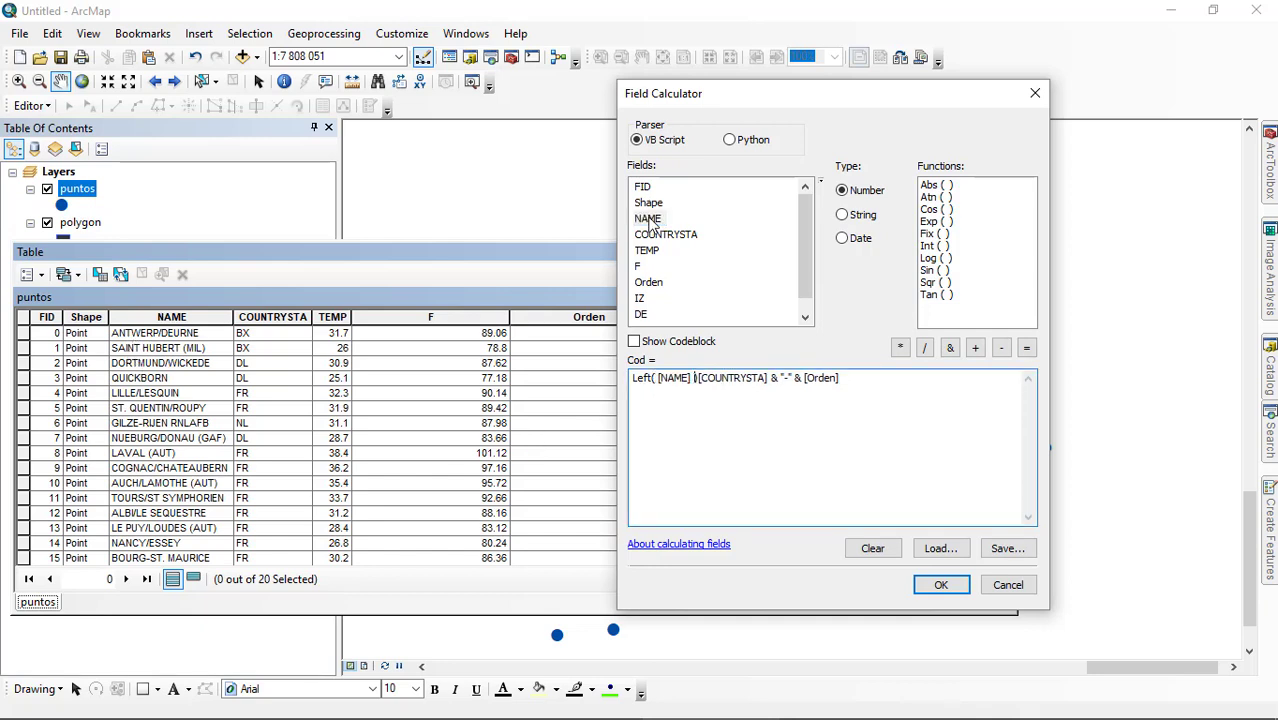
text(,2)
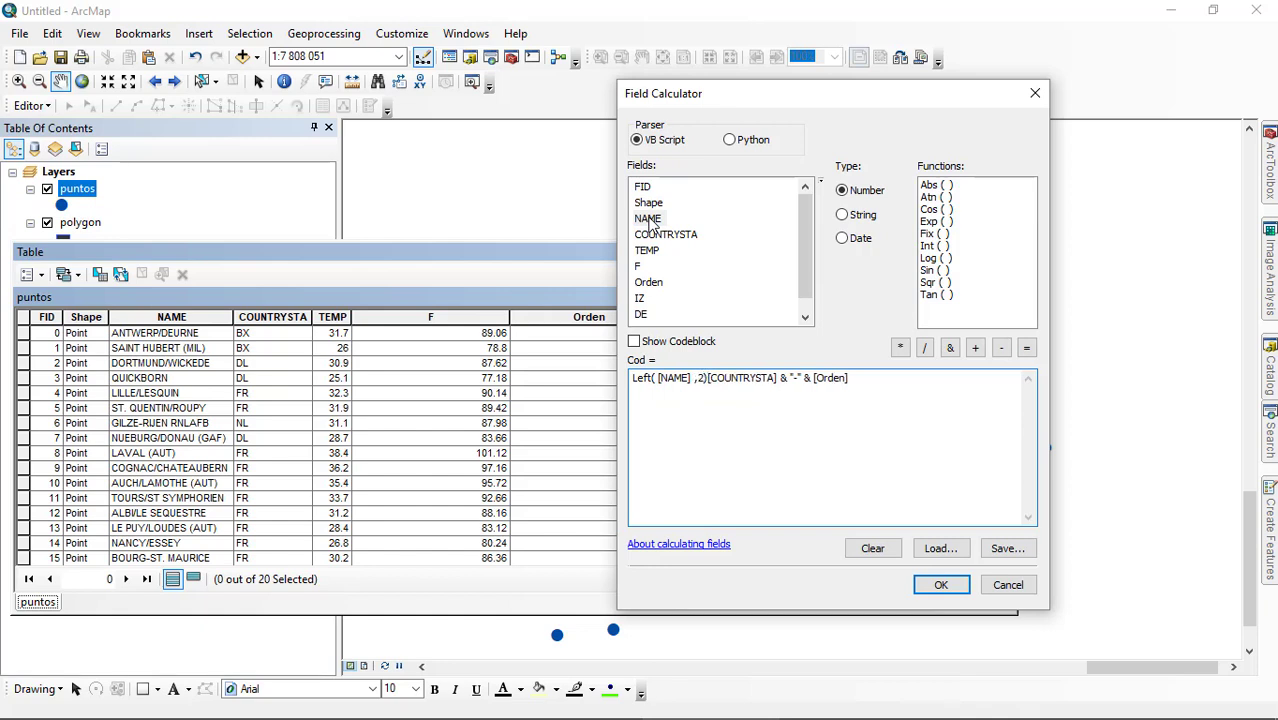
click(932, 590)
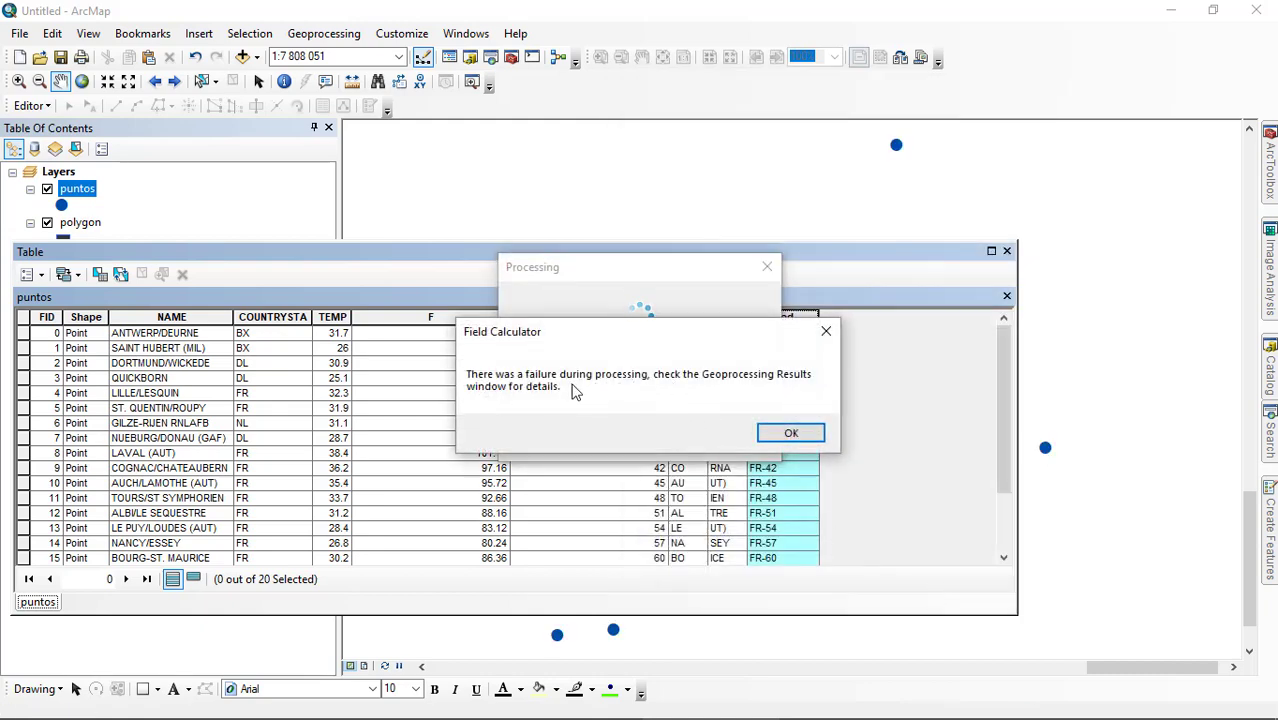
click(789, 440)
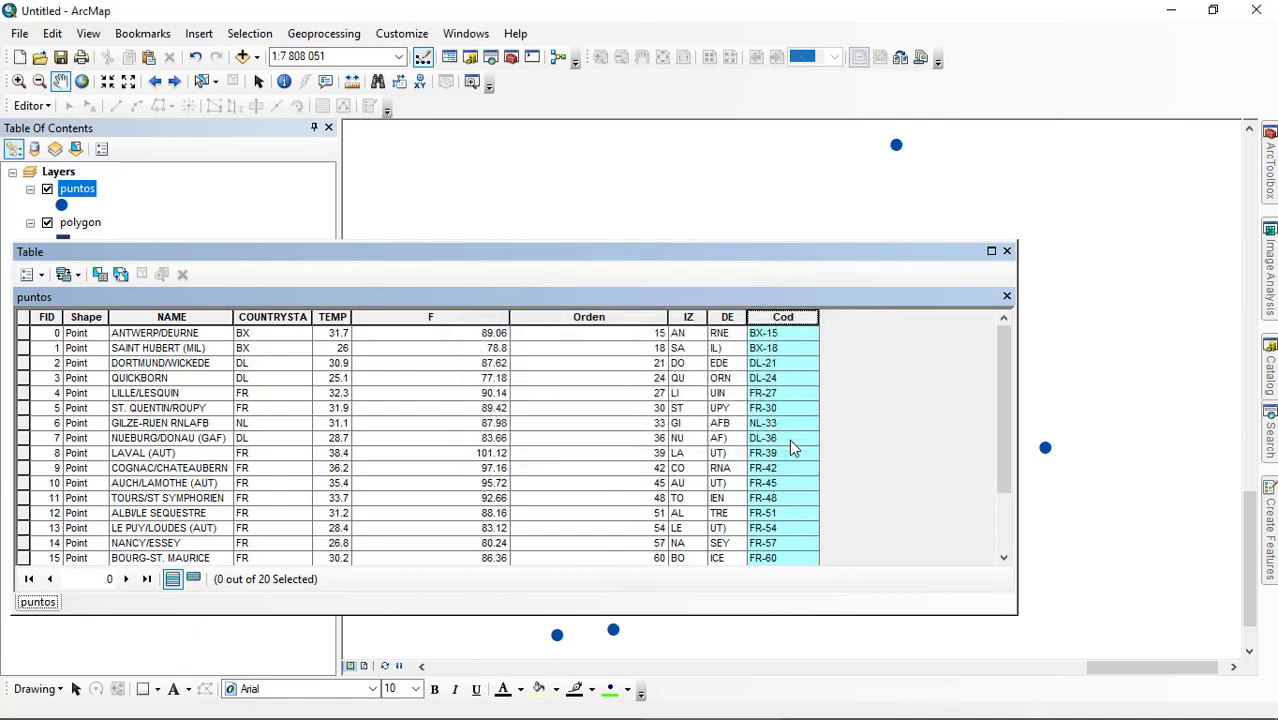
Recalculate Cod with the missing & added after the Left function, using Left( [NAME] ,2) & [COUNTRYSTA] & "-" & [Orden]
right_click(764, 328)
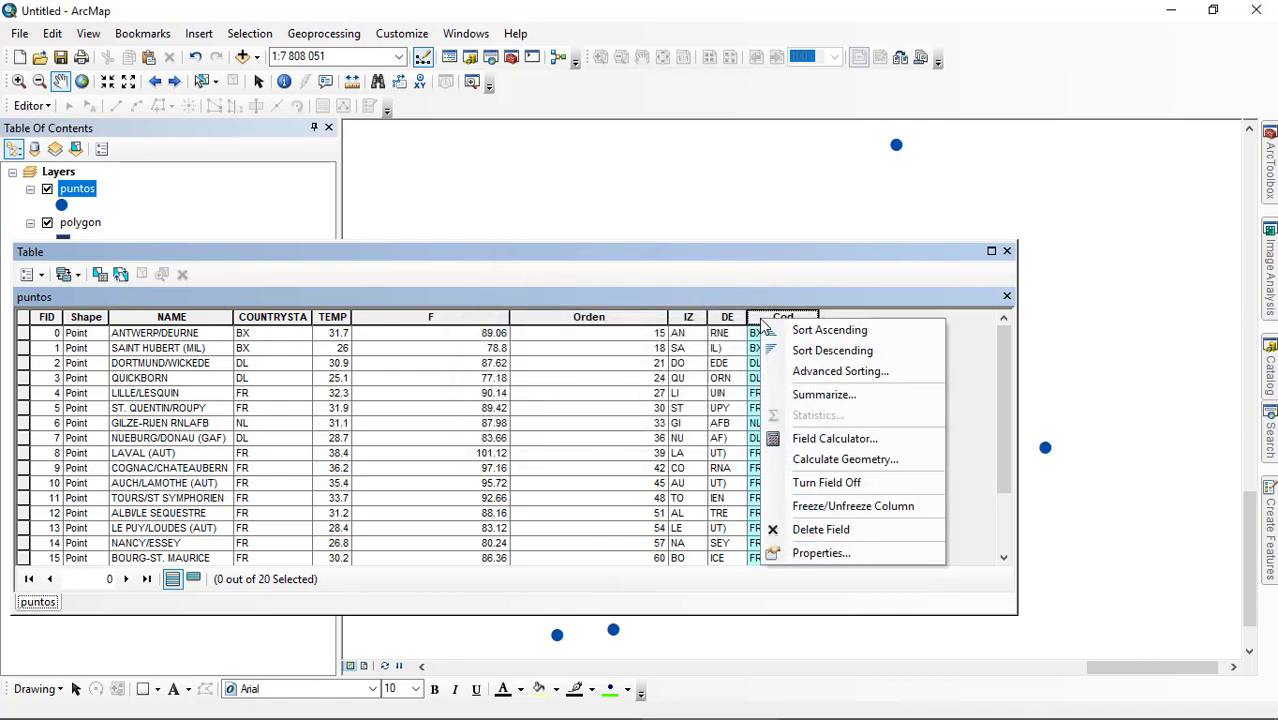
click(836, 447)
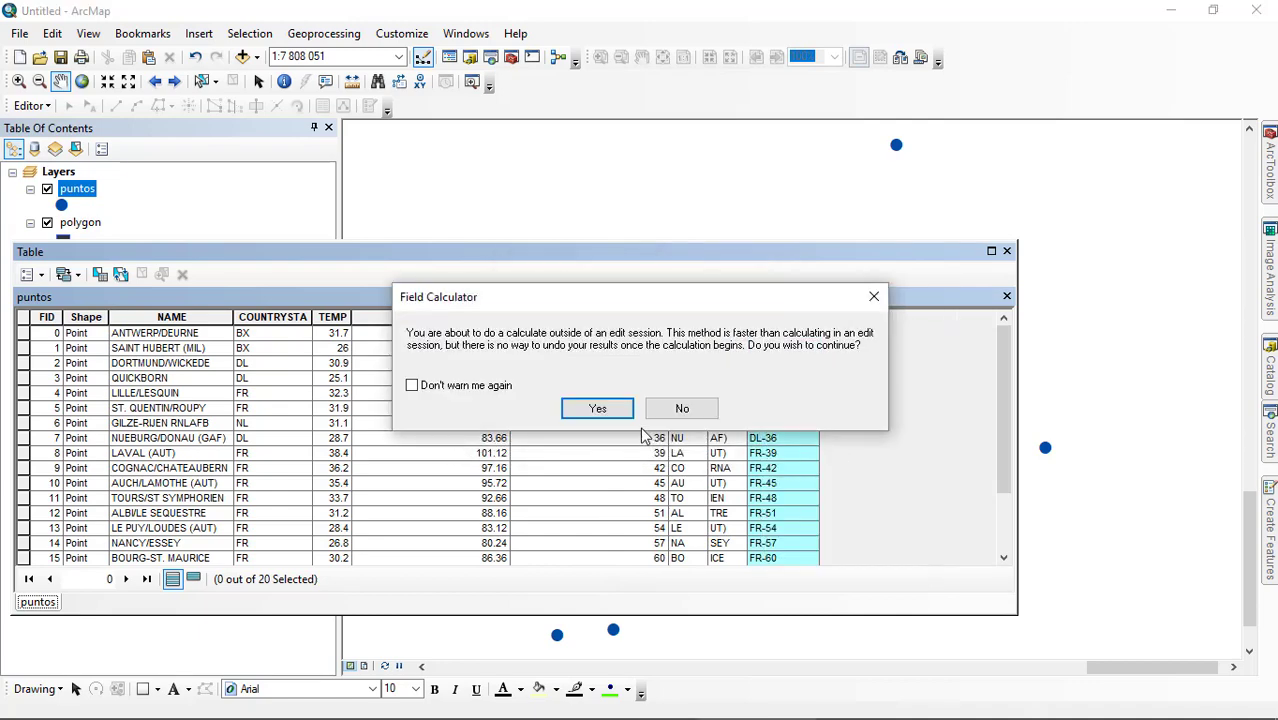
click(598, 414)
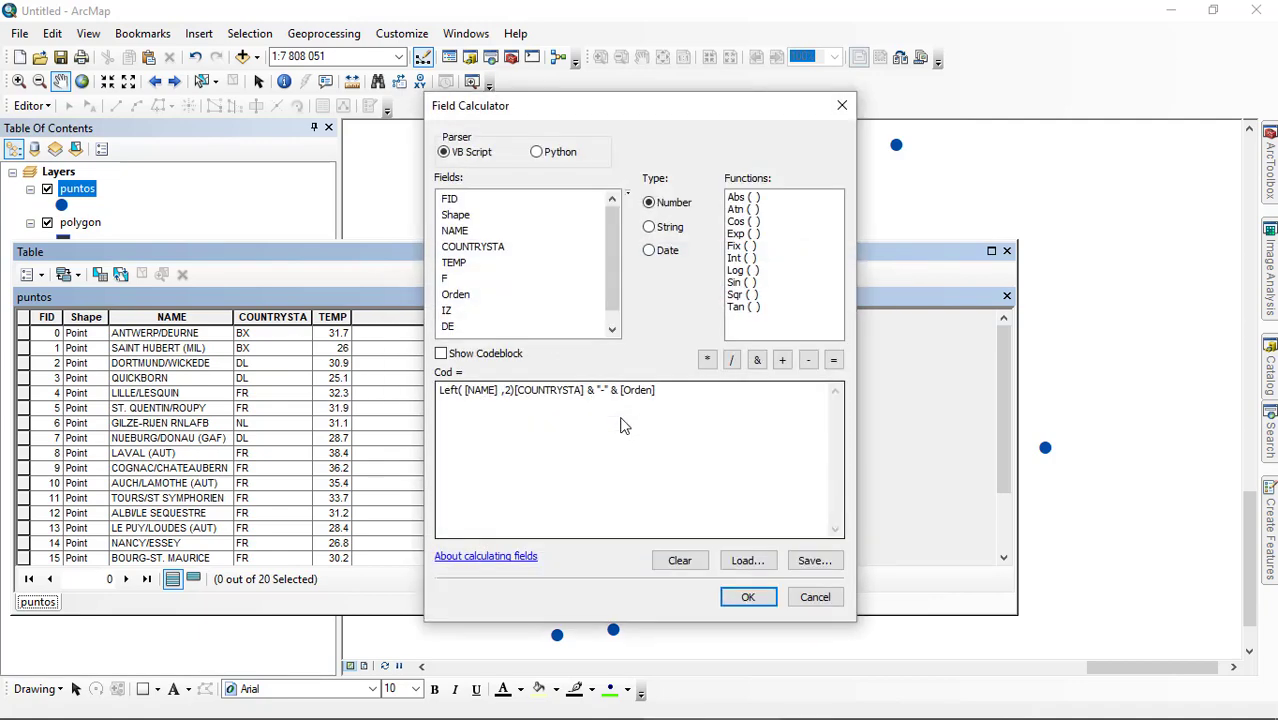
click(466, 390)
click(515, 390)
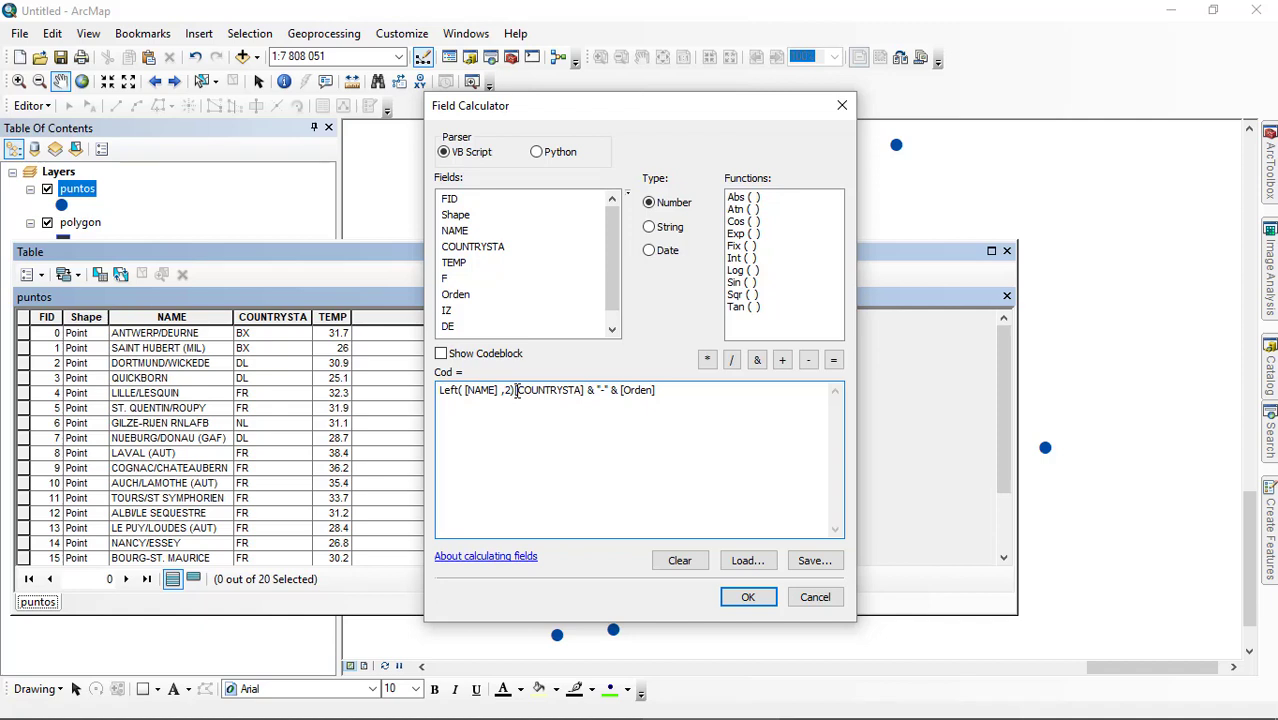
click(758, 361)
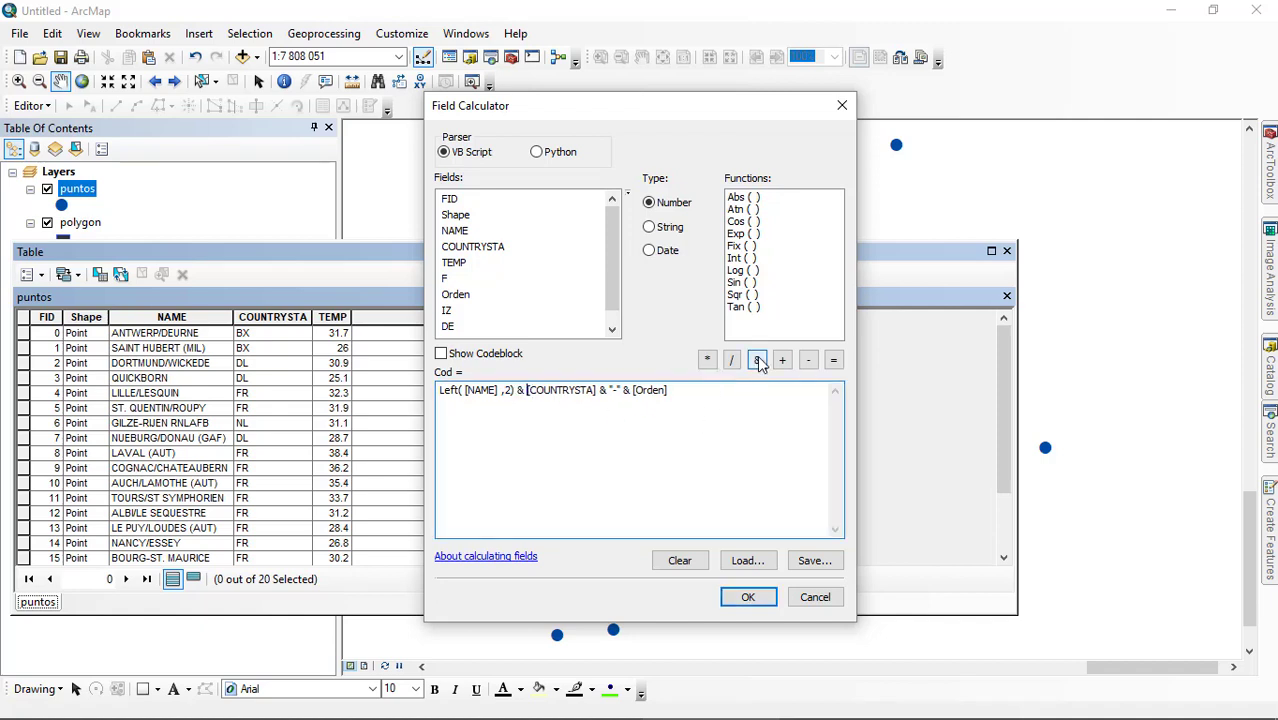
click(745, 598)
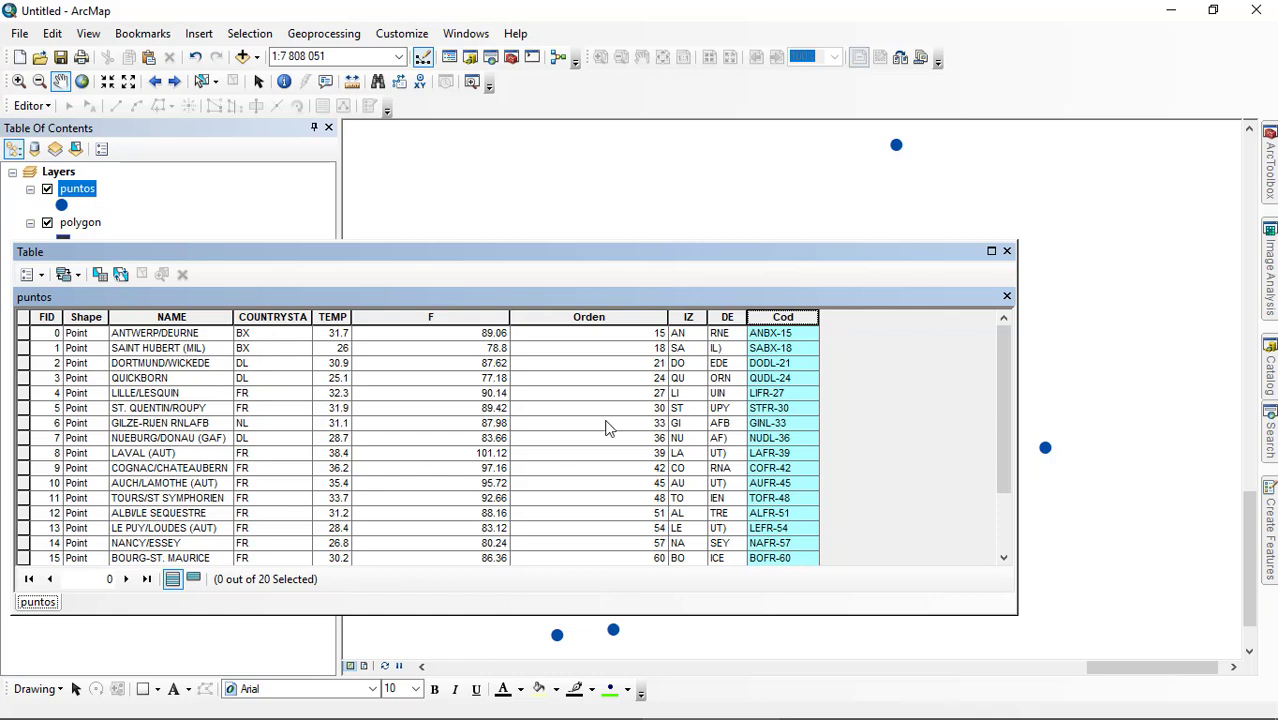
Recalculate Cod with a slash between the name characters and country code, using Left( [NAME] ,2) & "/" & [COUNTRYSTA] & "-" & [Orden]
right_click(775, 323)
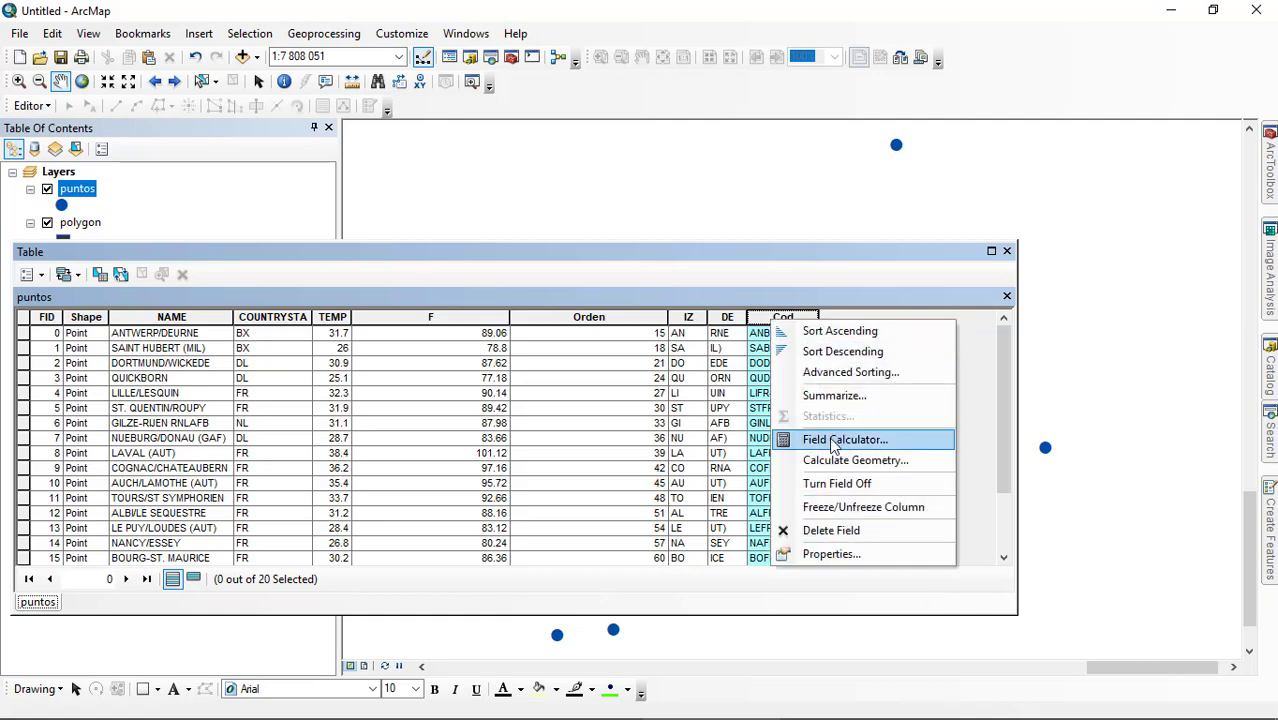
click(831, 443)
click(606, 410)
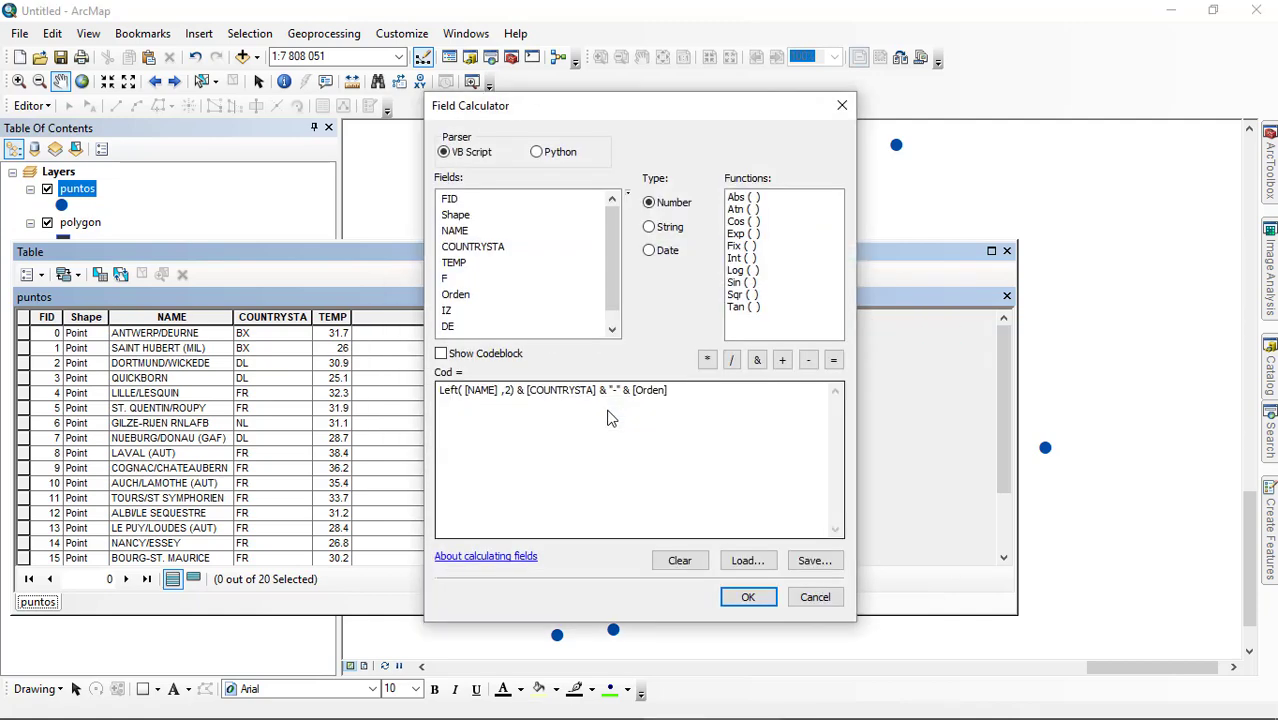
click(524, 393)
click(757, 360)
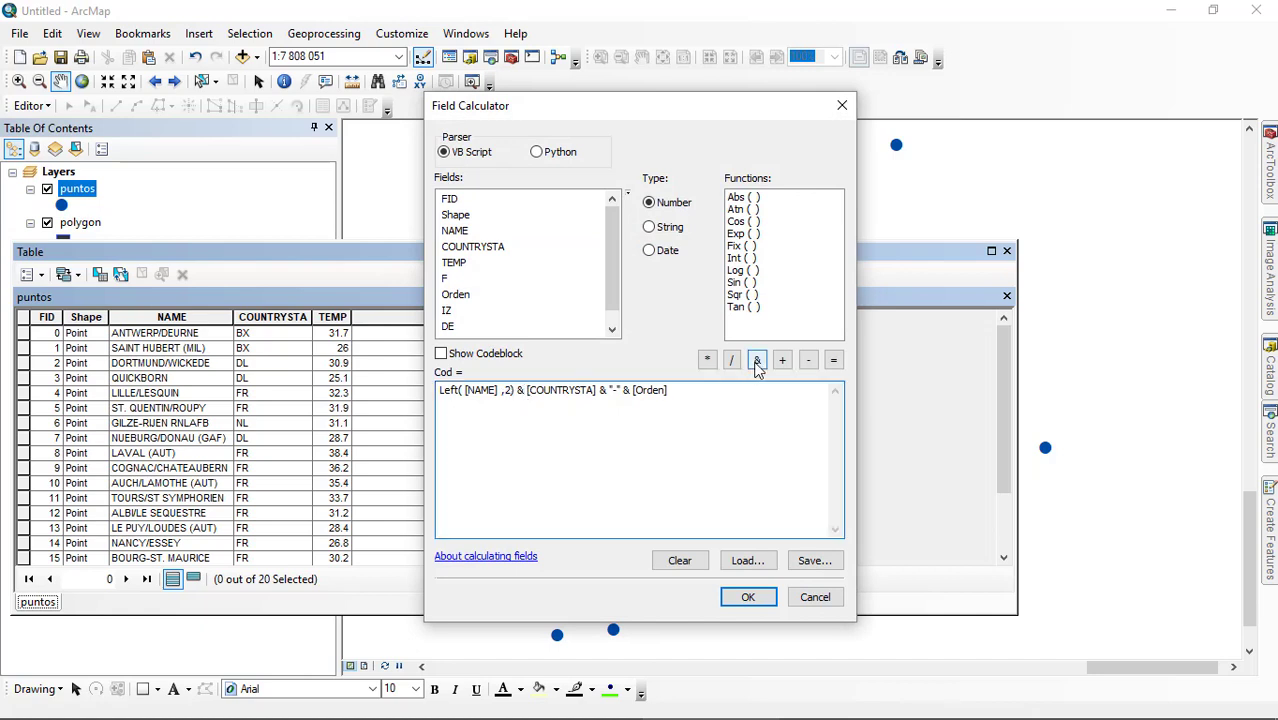
key(BackSpace)
key(BackSpace)
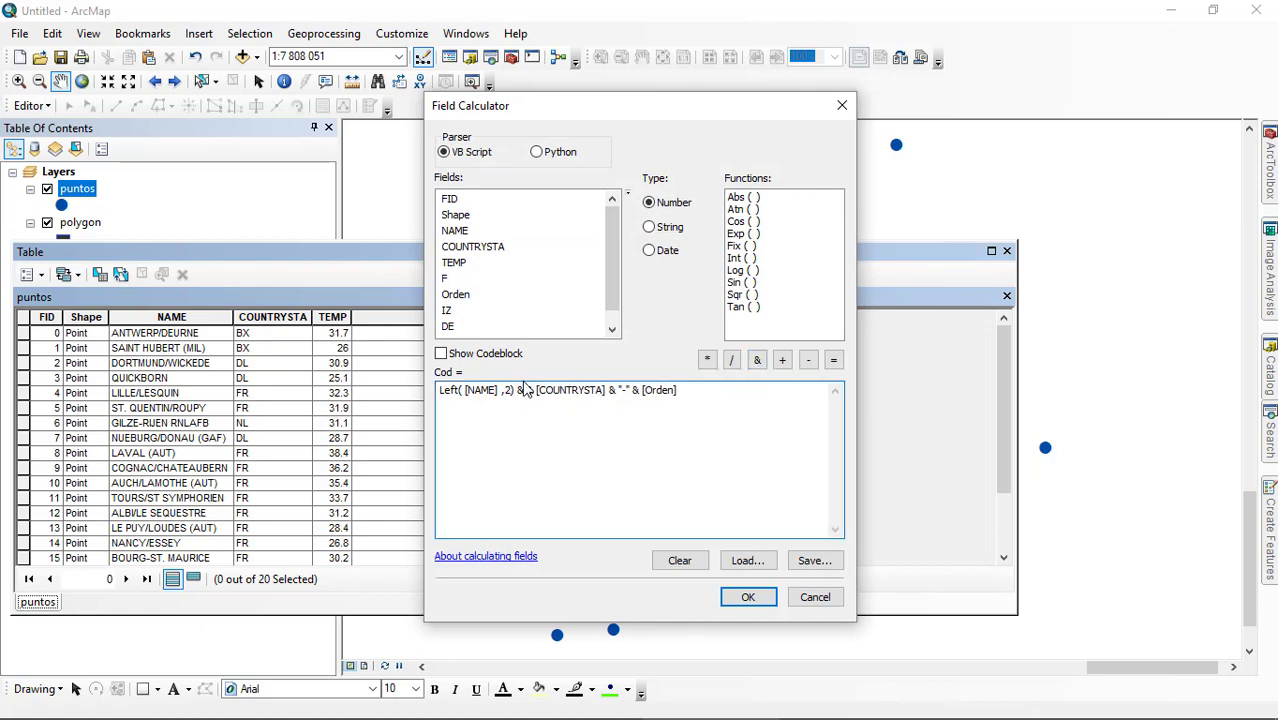
text("" & )
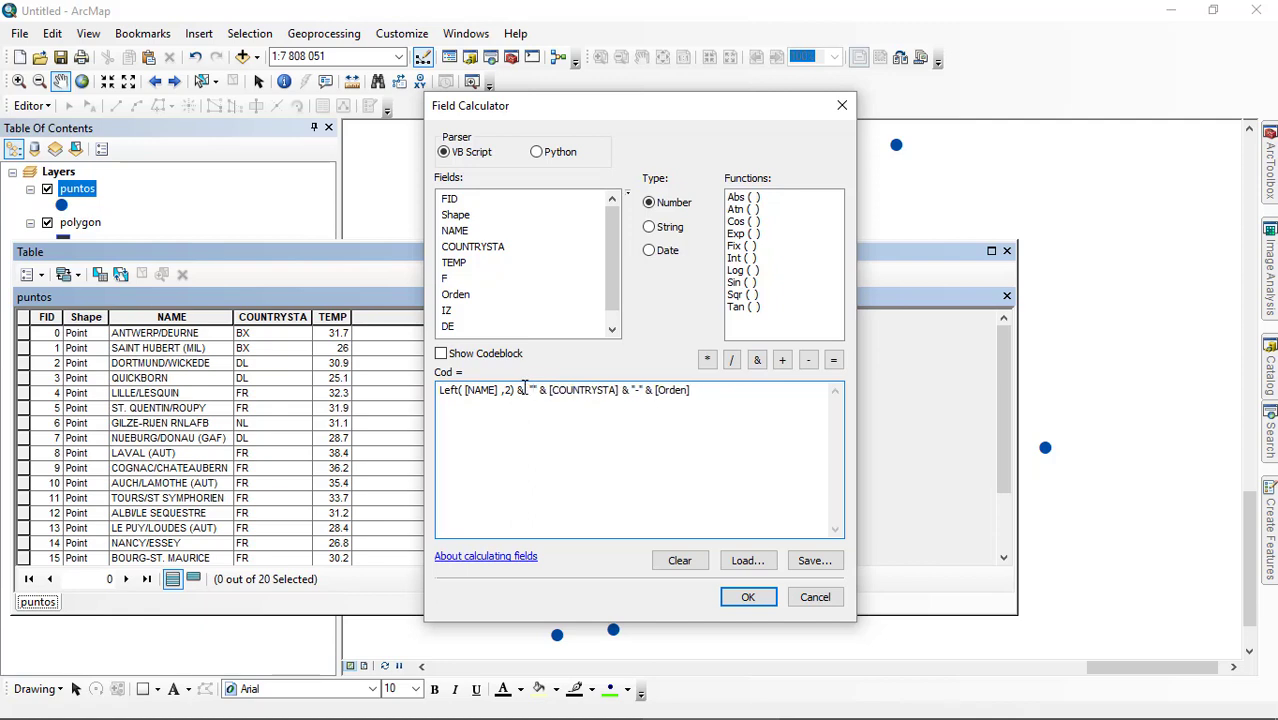
text(/)
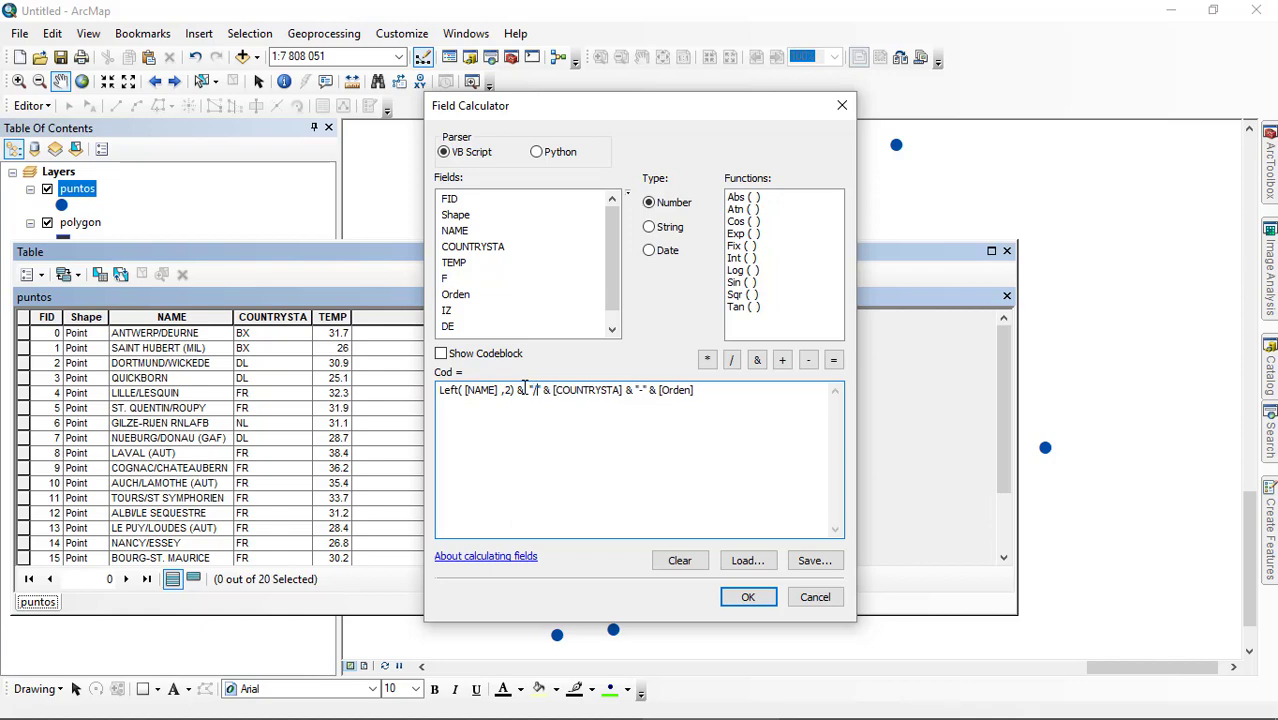
click(745, 598)
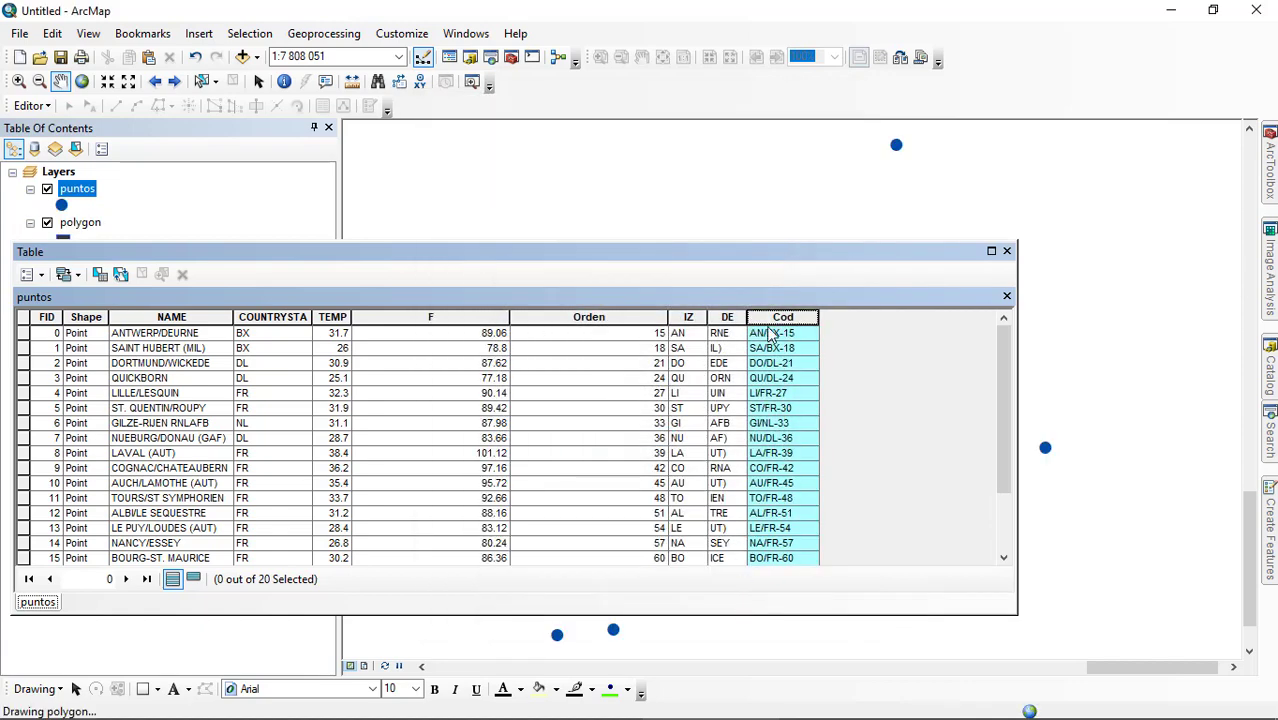